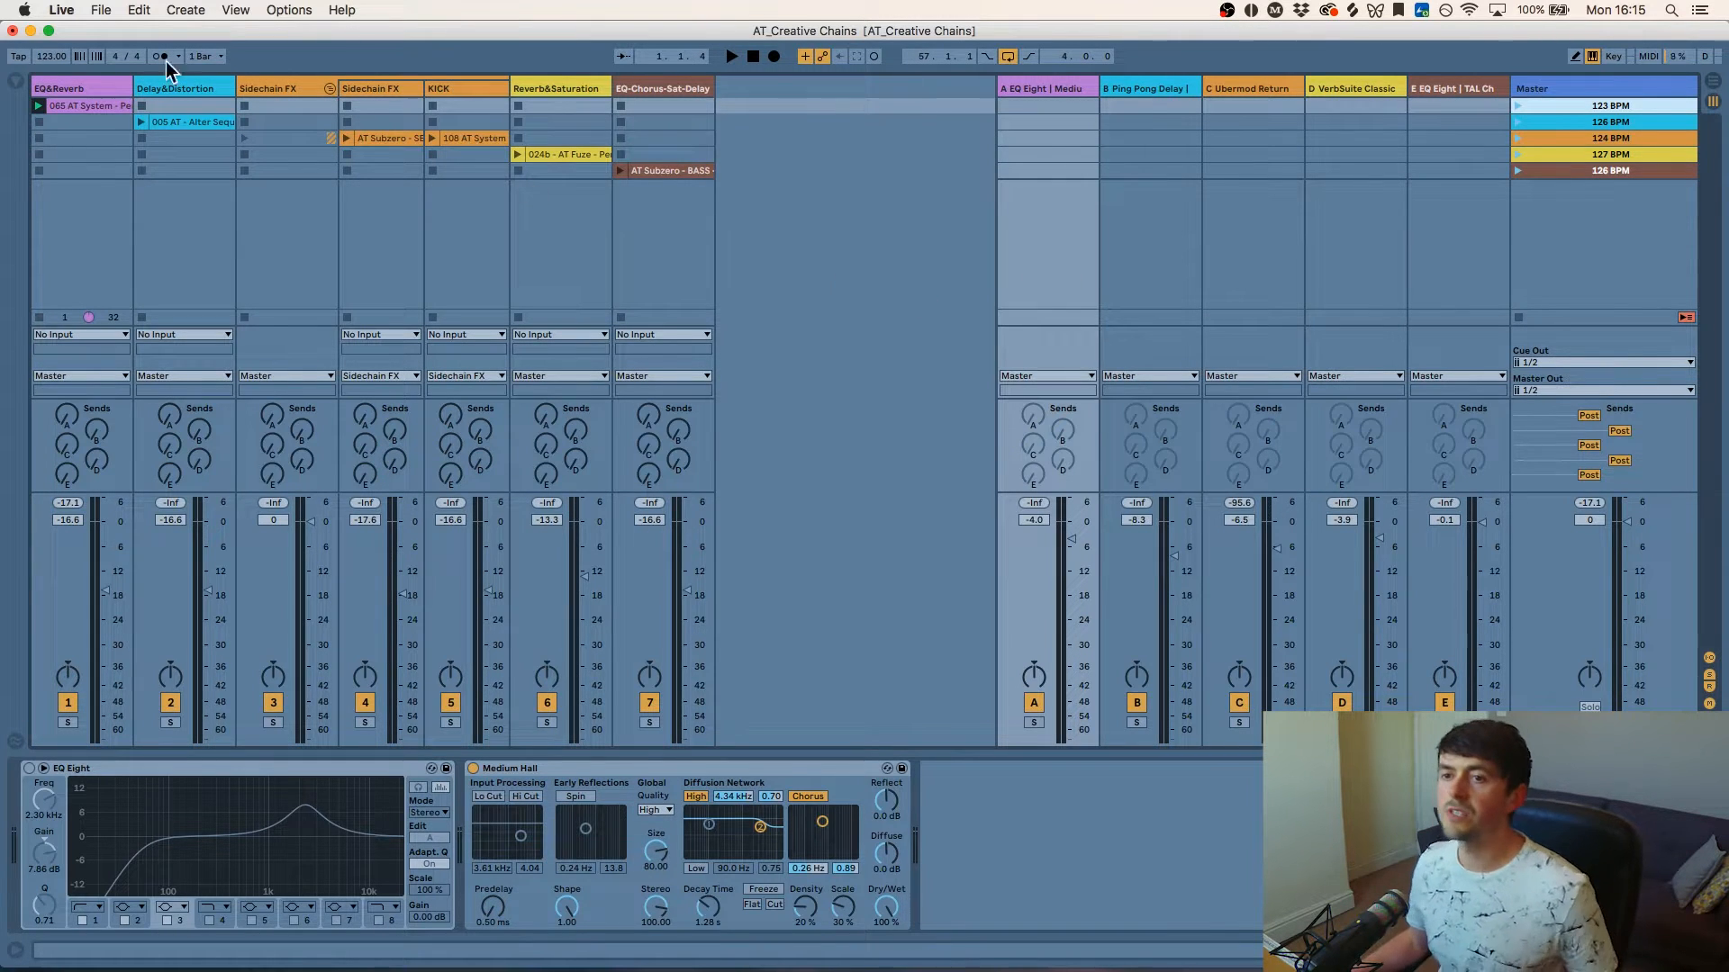
- Examine the EQ&Reverb track and the sample details of its 065 AT System percussion clip
{"action": "left_click", "coordinate": [85, 88]}
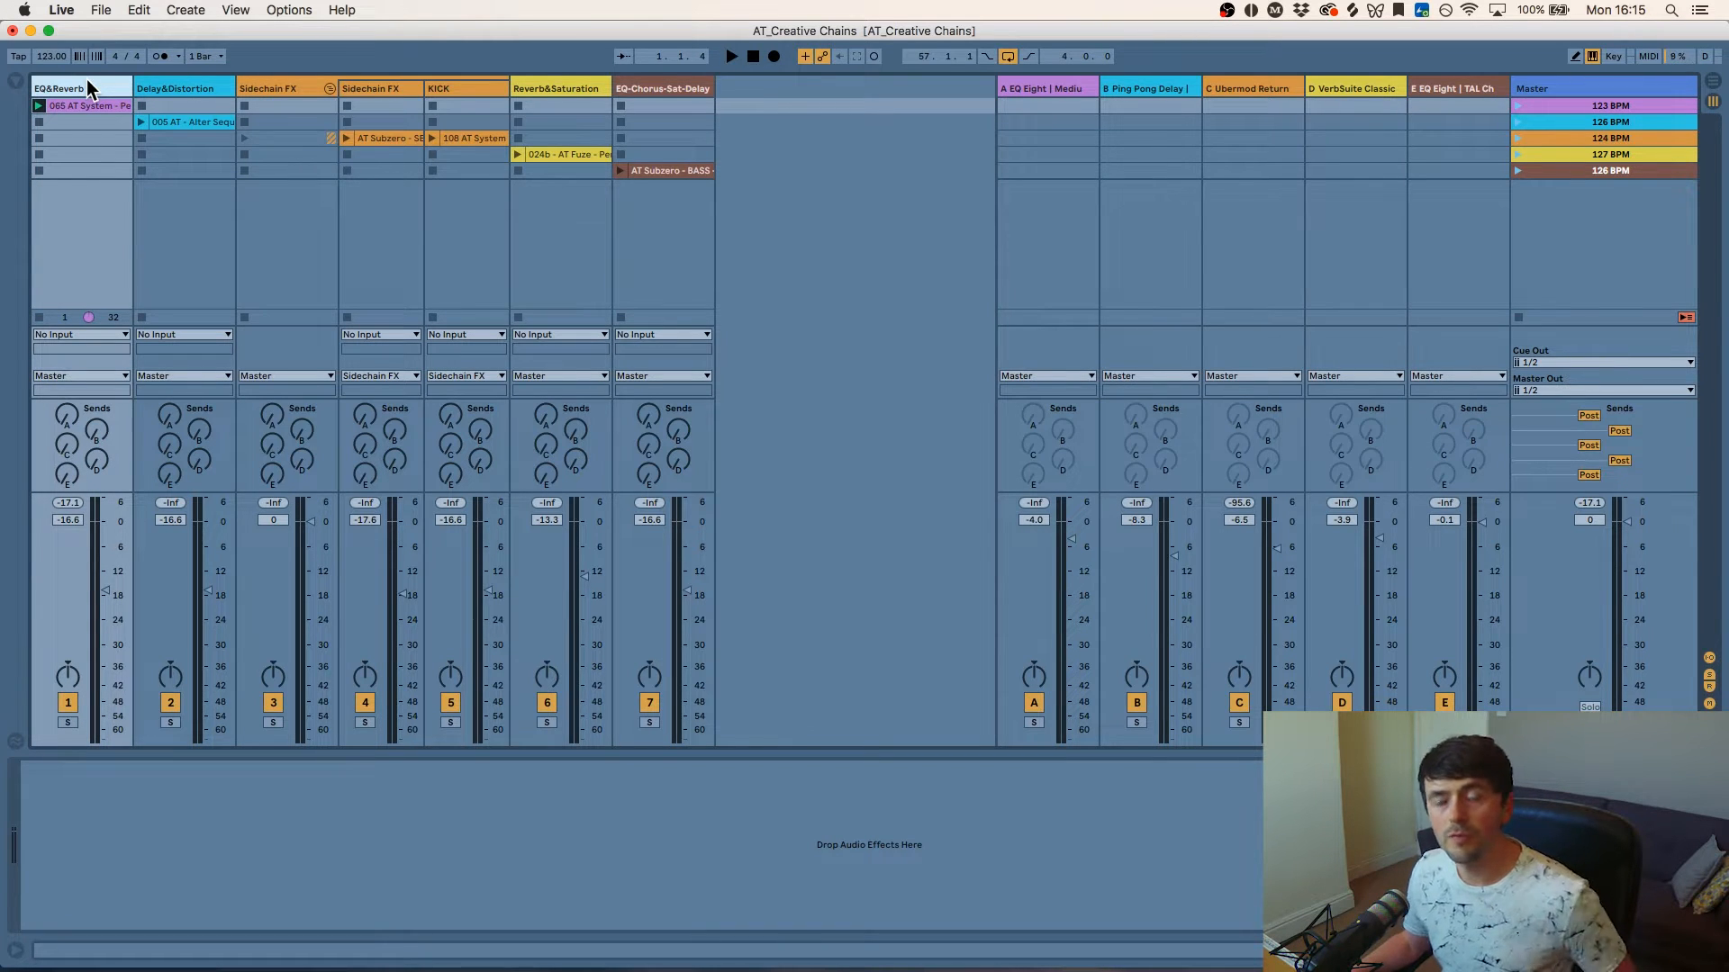
{"action": "left_click", "coordinate": [83, 107]}
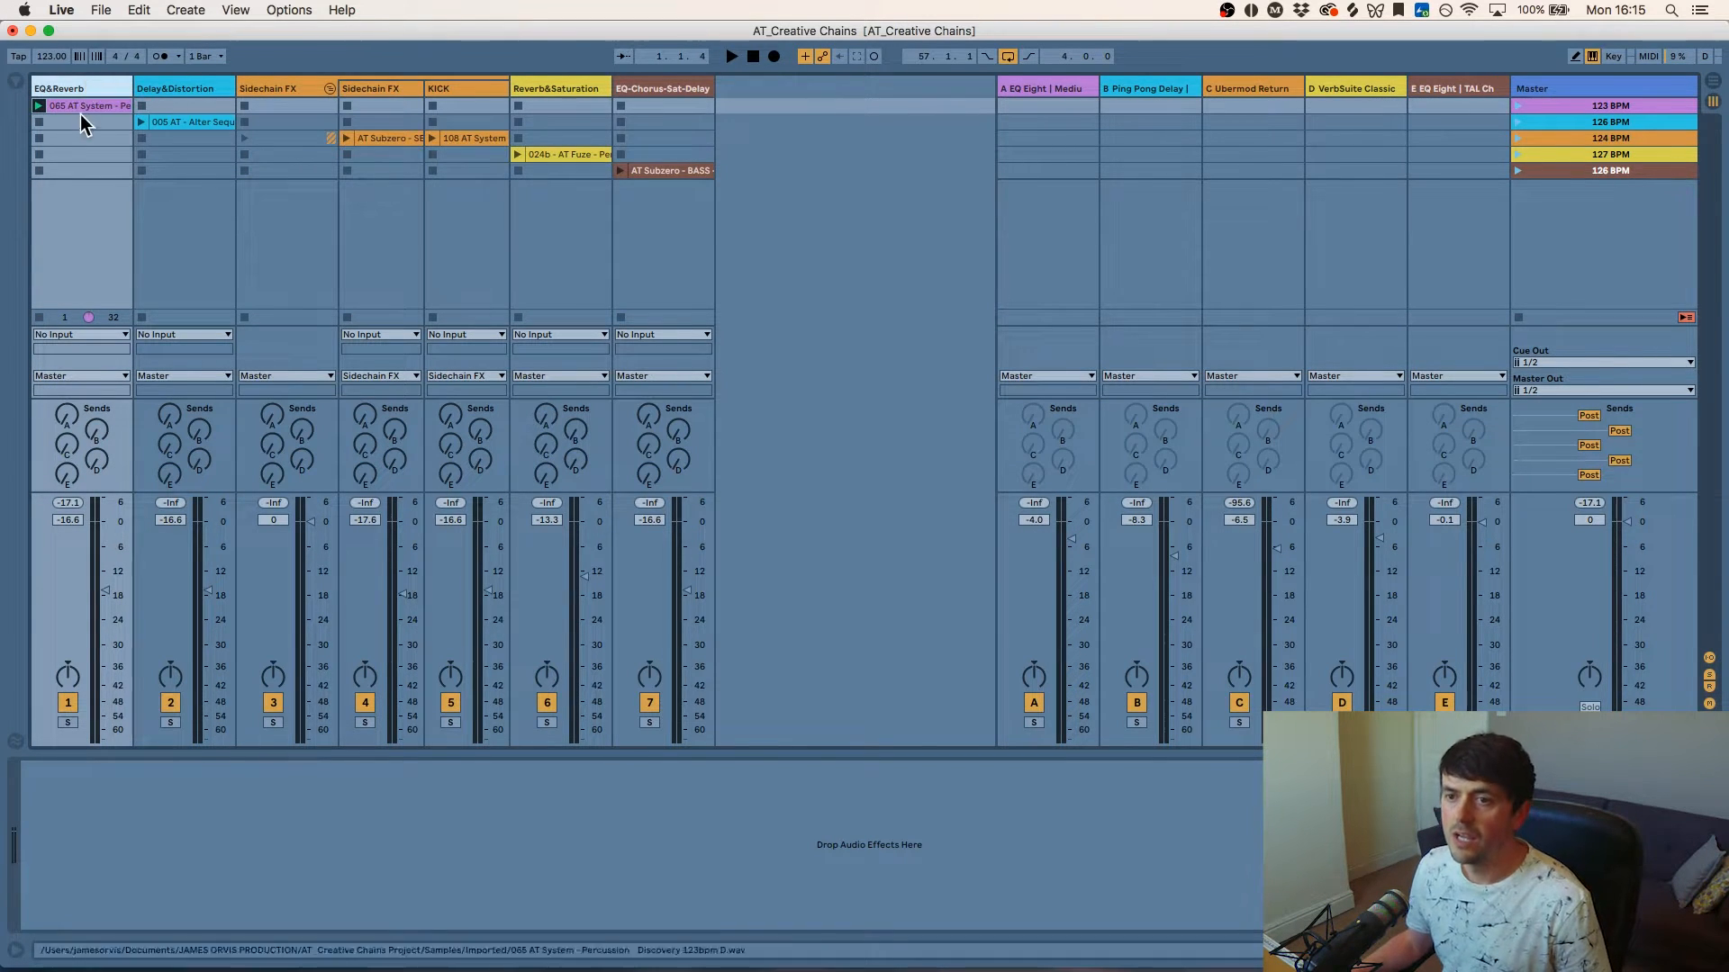
{"action": "left_click", "coordinate": [83, 89]}
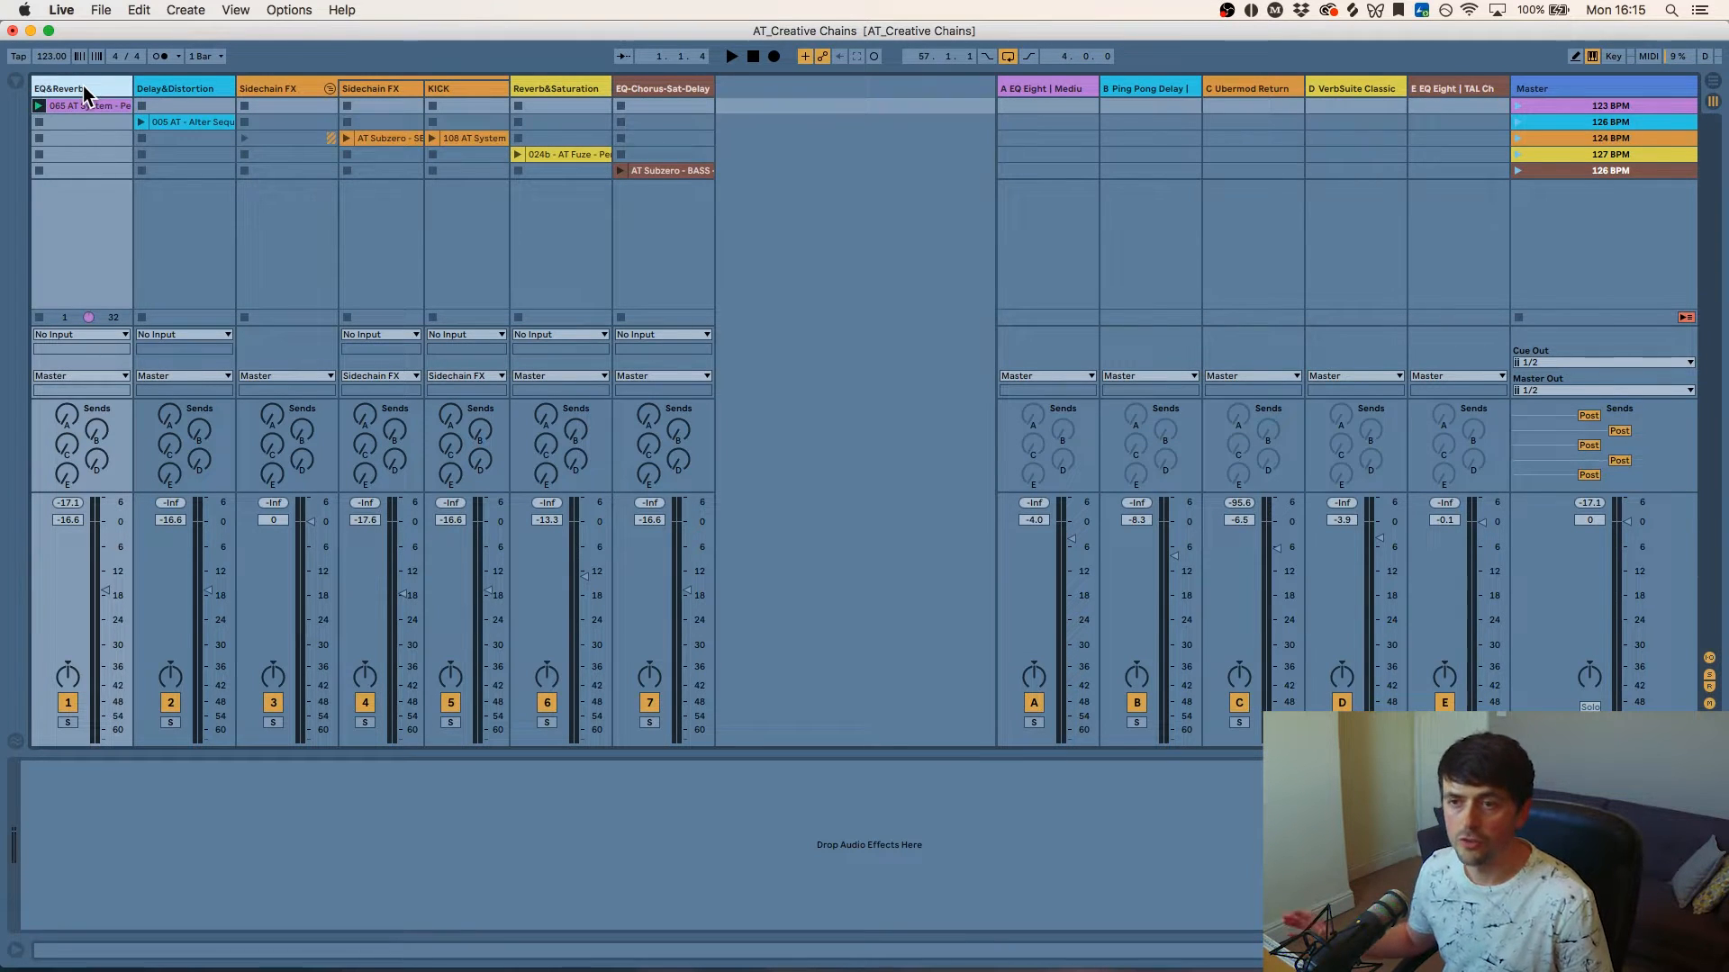
{"action": "left_click", "coordinate": [90, 107]}
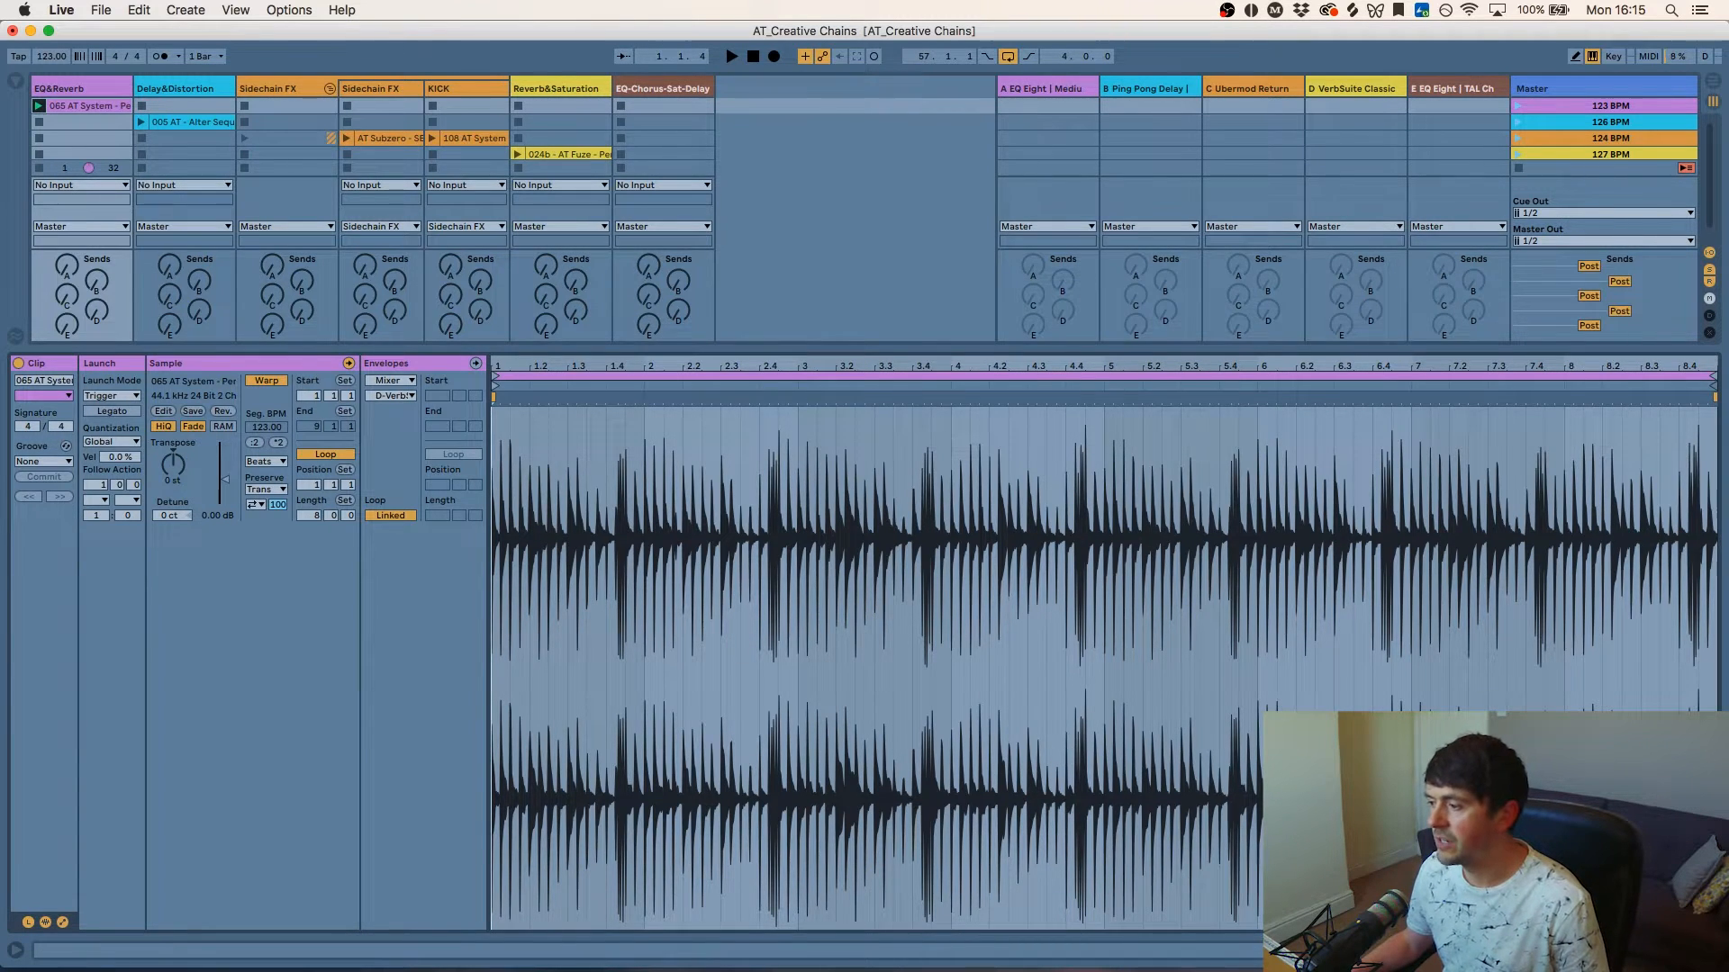
{"action": "left_click", "coordinate": [1653, 951]}
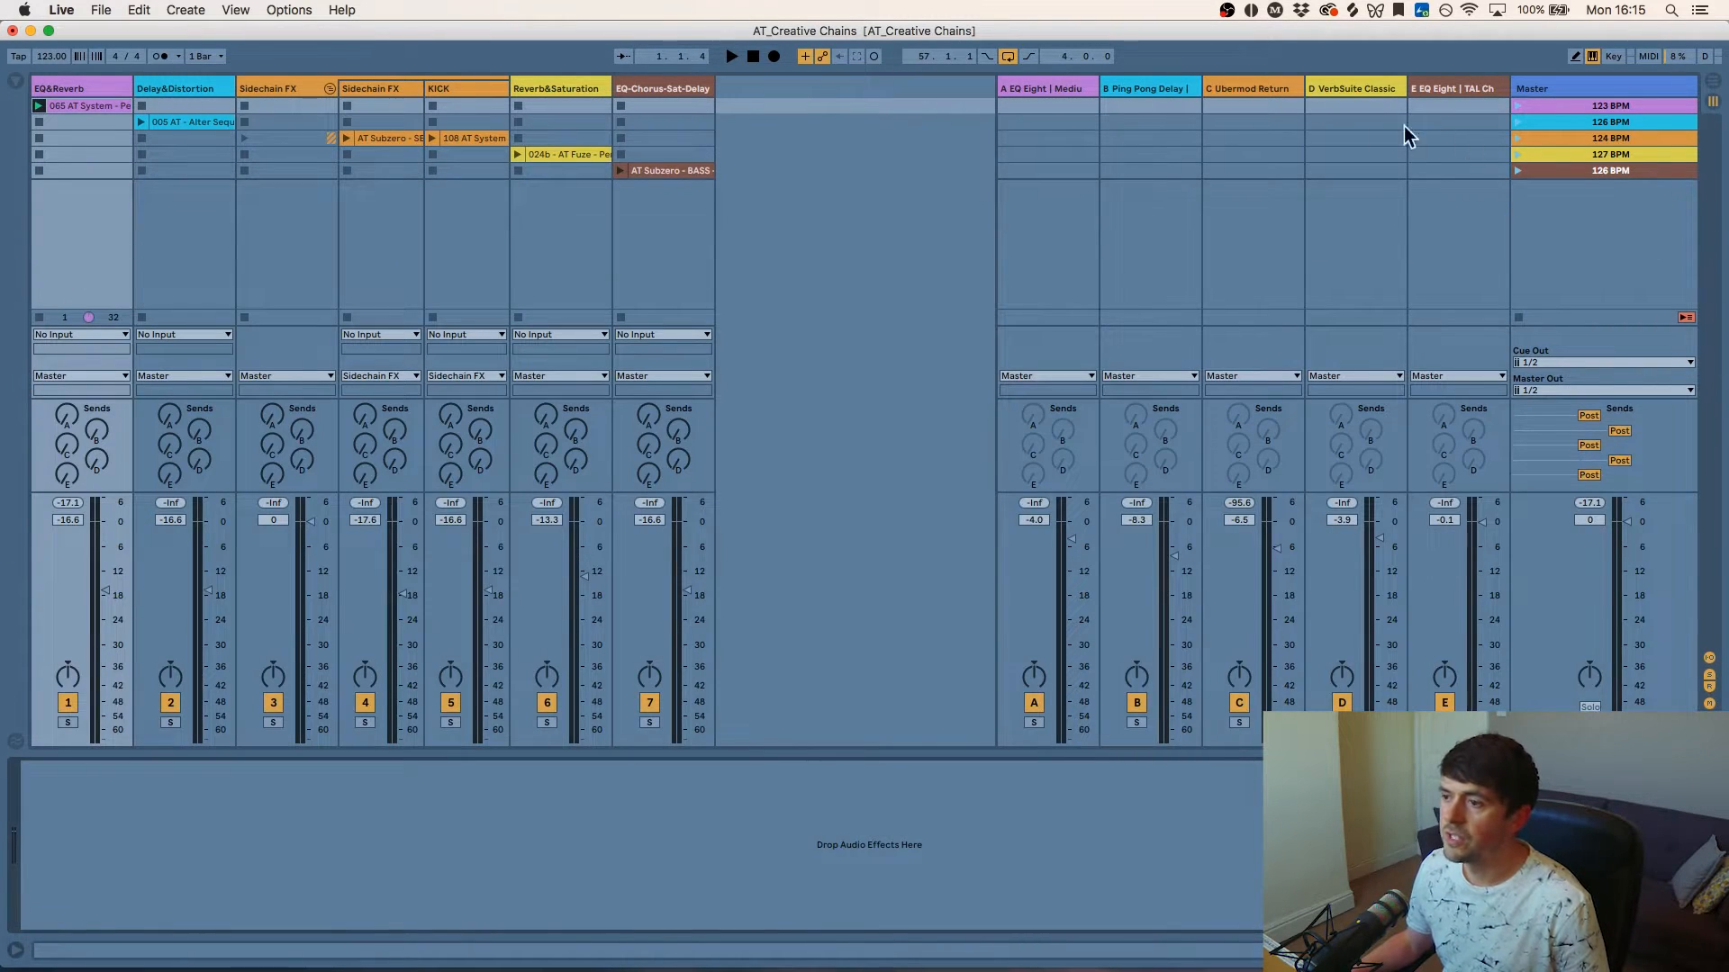
{"action": "double_click", "coordinate": [77, 105]}
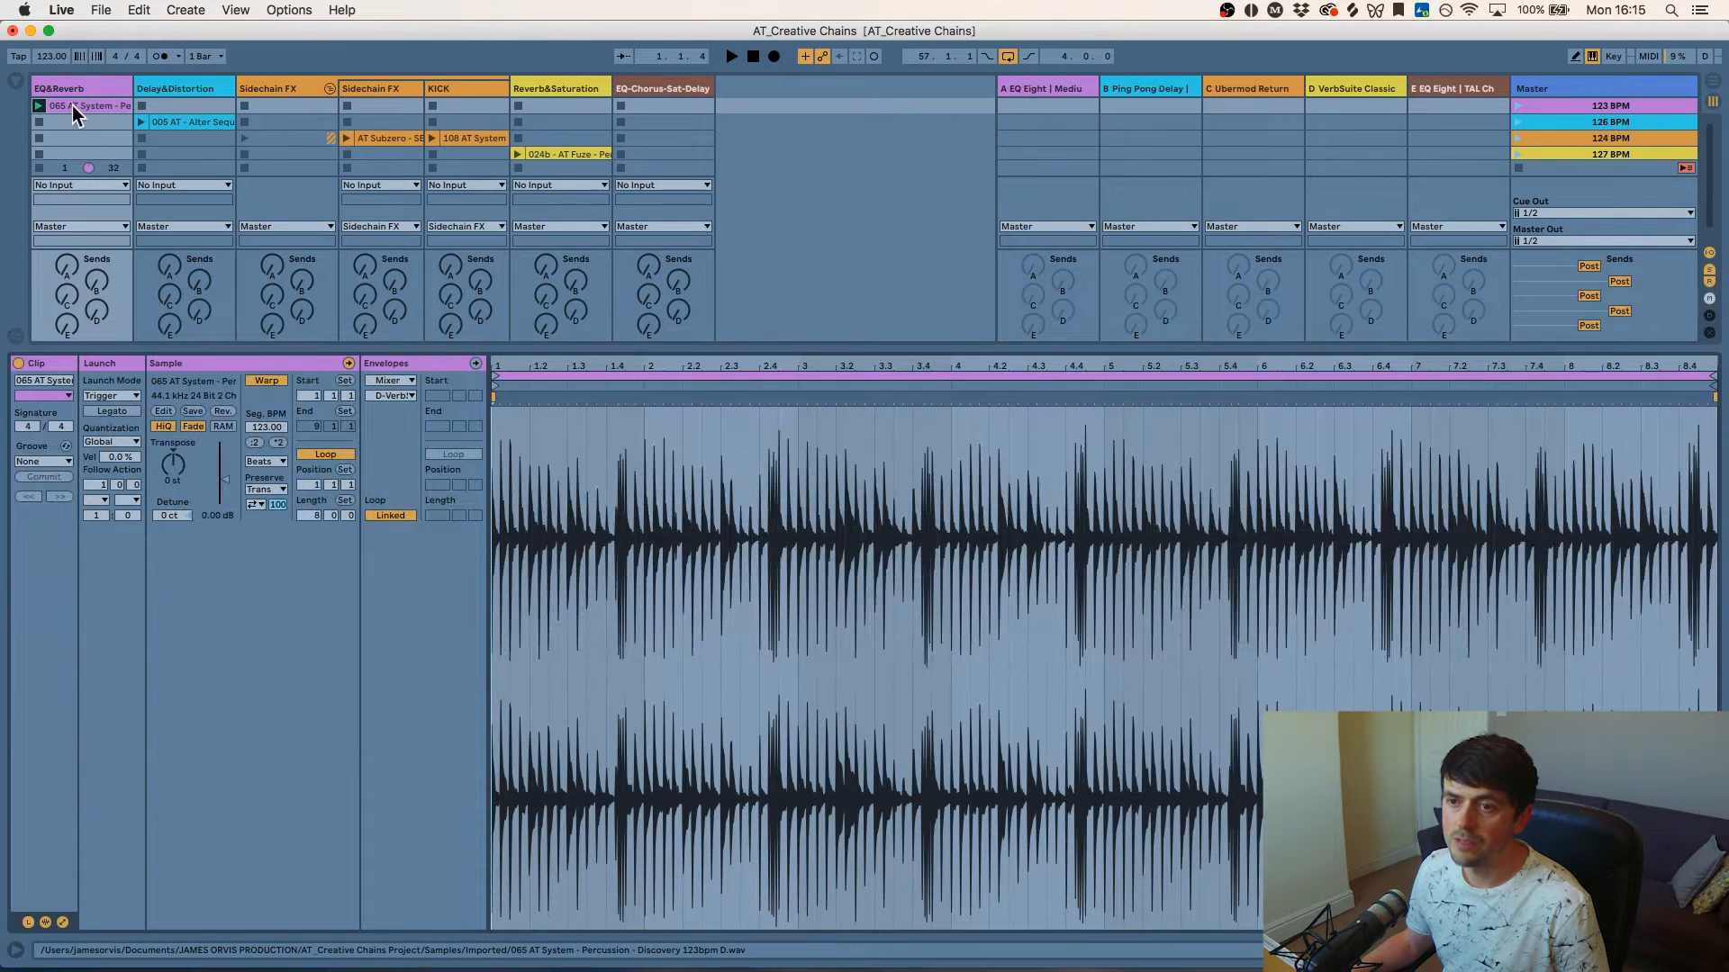
{"action": "mouse_move", "coordinate": [125, 88]}
{"action": "left_mouse_down"}
{"action": "mouse_move", "coordinate": [357, 81]}
{"action": "mouse_move", "coordinate": [121, 84]}
{"action": "left_mouse_up"}
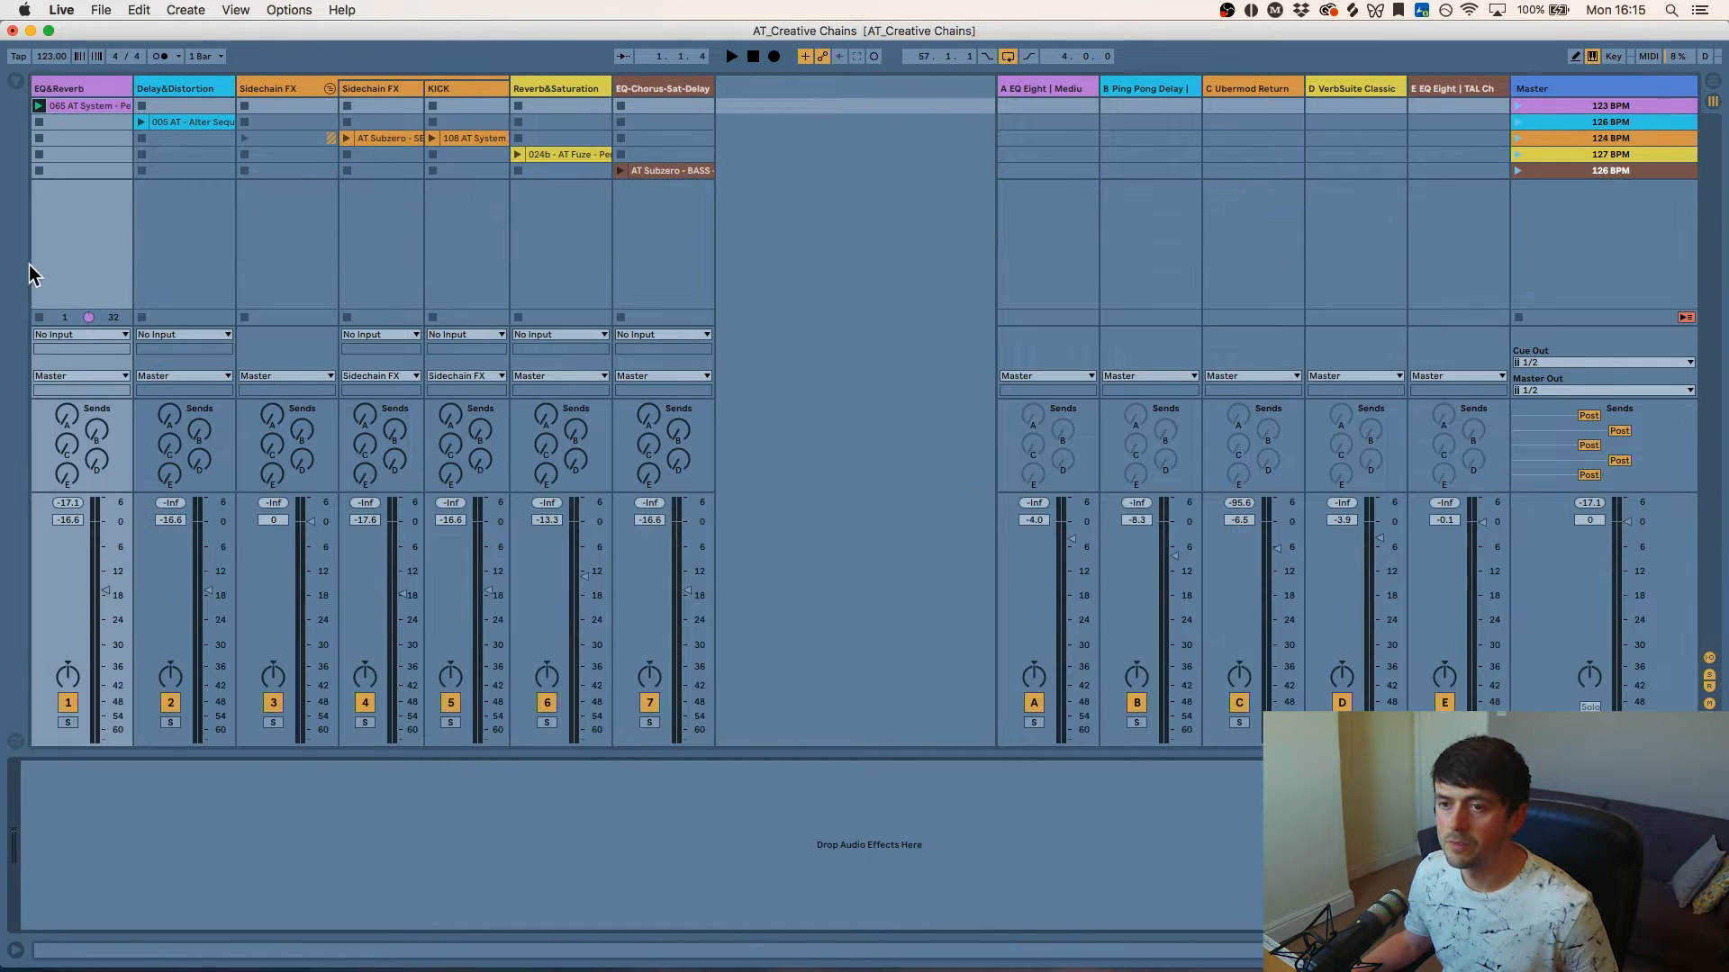
- Play the percussion clip and raise the EQ&Reverb track's send A to 0 dB with return A's devices shown
{"action": "key", "text": "space"}
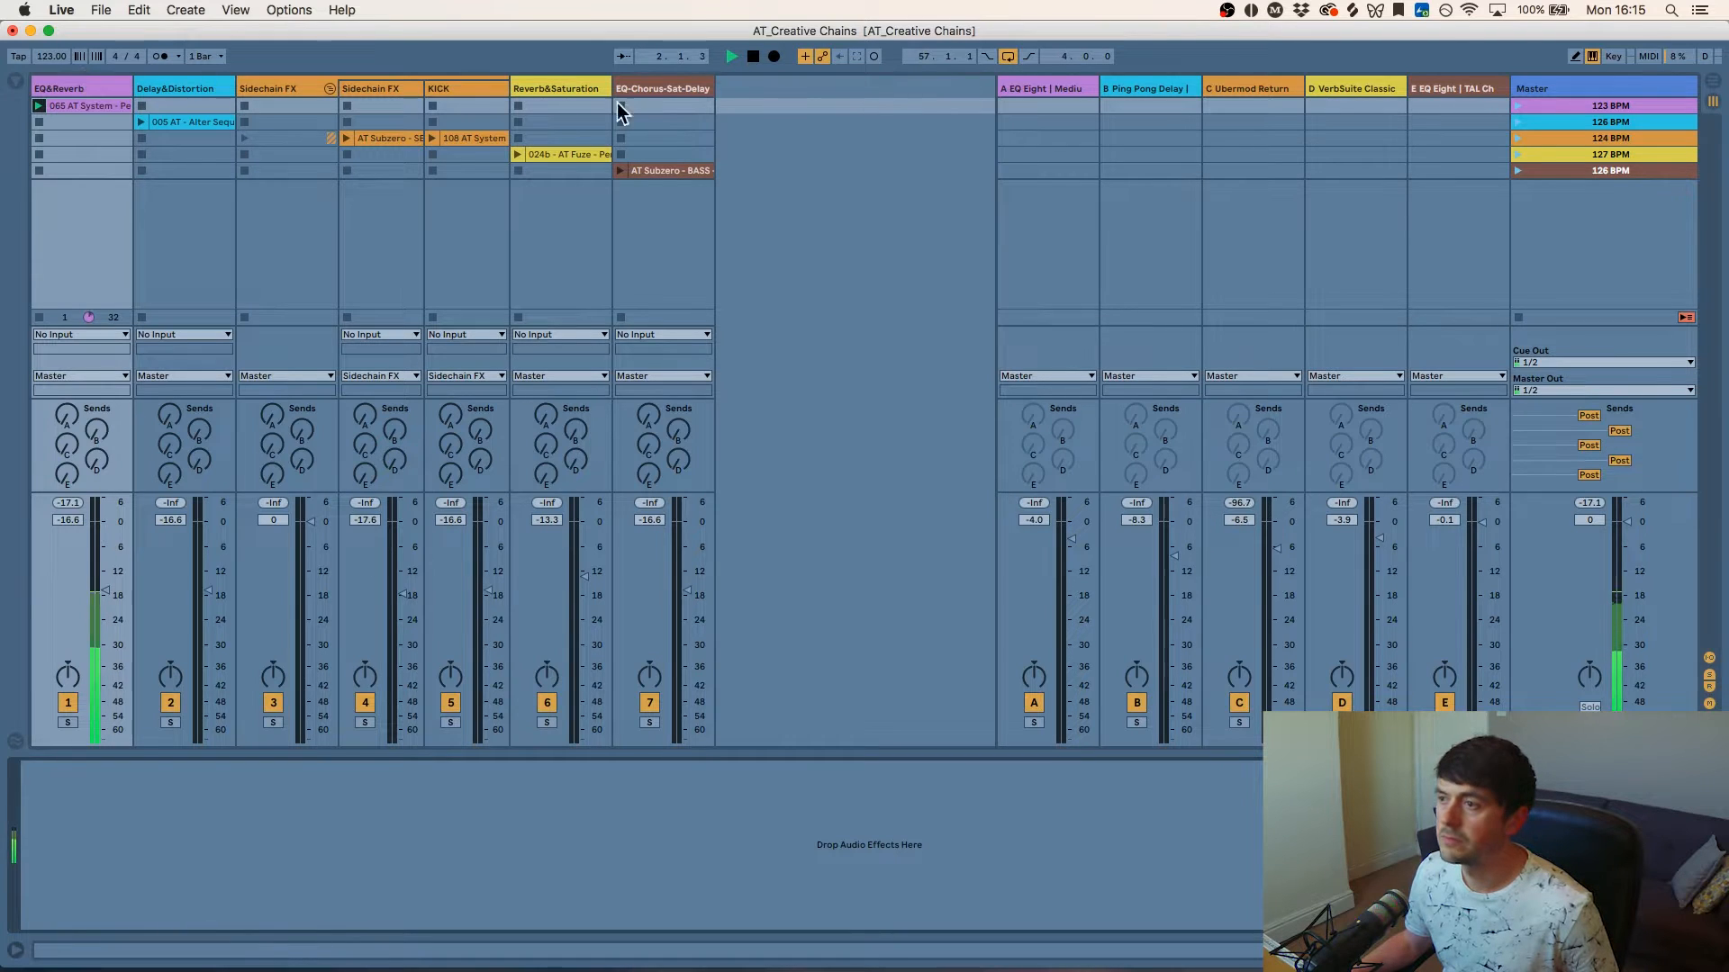
{"action": "left_click", "coordinate": [1056, 84]}
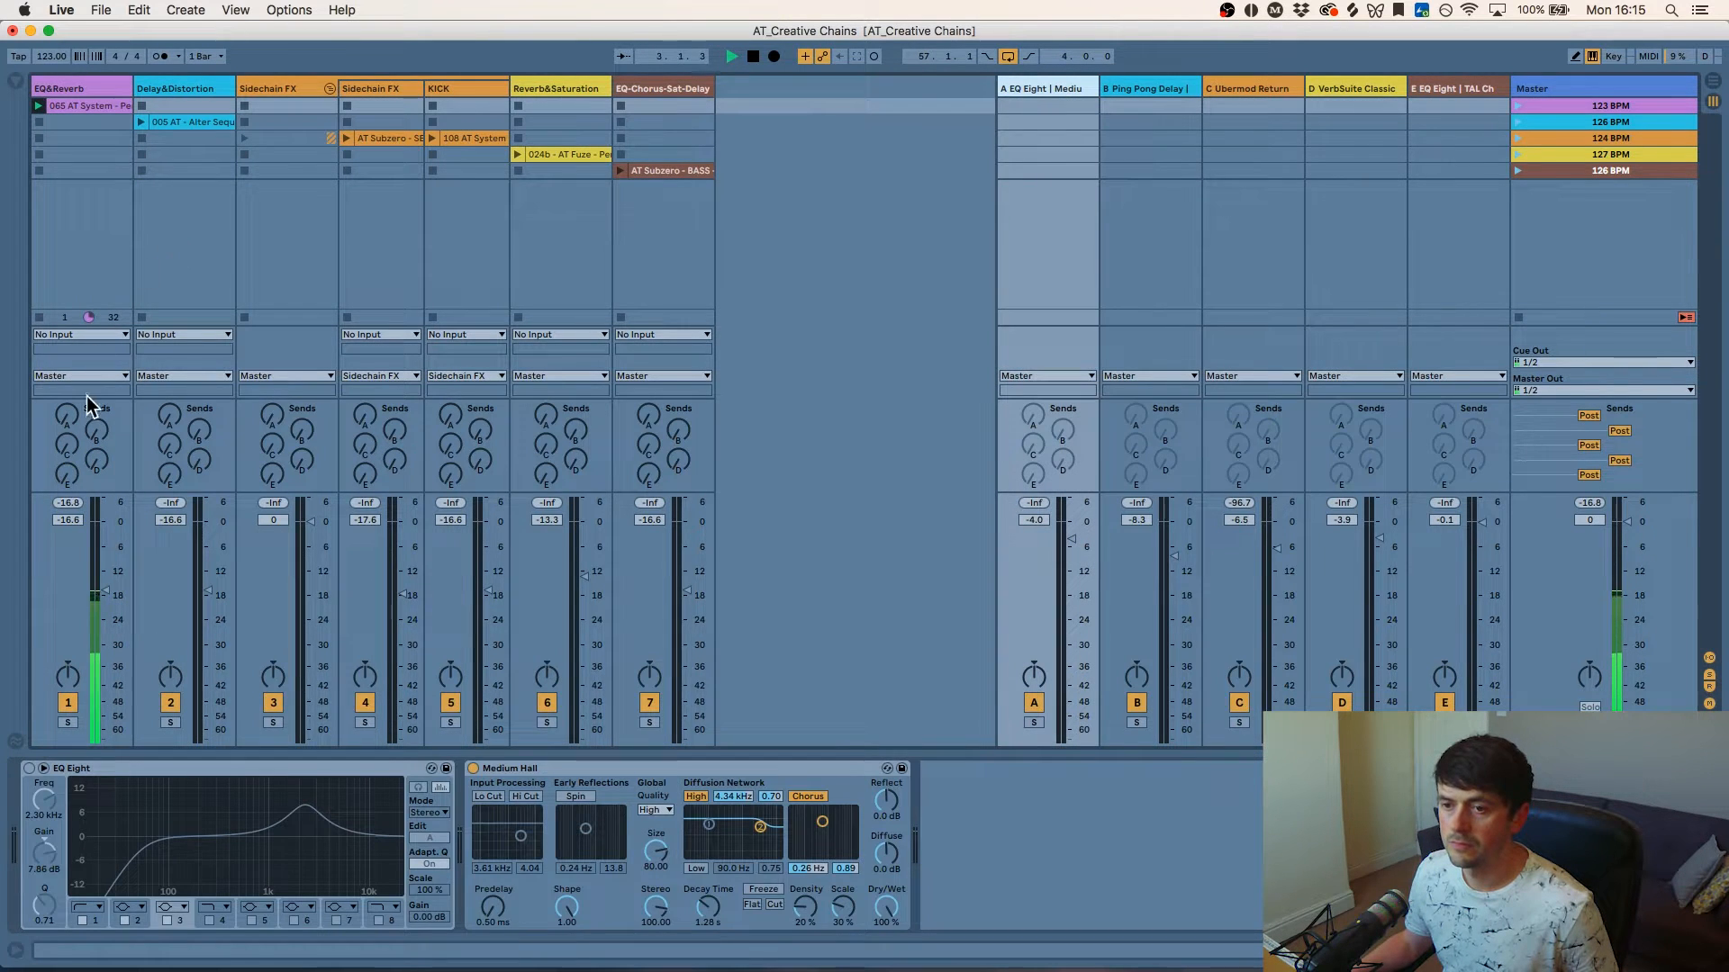
{"action": "mouse_move", "coordinate": [69, 412]}
{"action": "left_mouse_down"}
{"action": "mouse_move", "coordinate": [68, 380]}
{"action": "mouse_move", "coordinate": [68, 412]}
{"action": "left_mouse_up"}
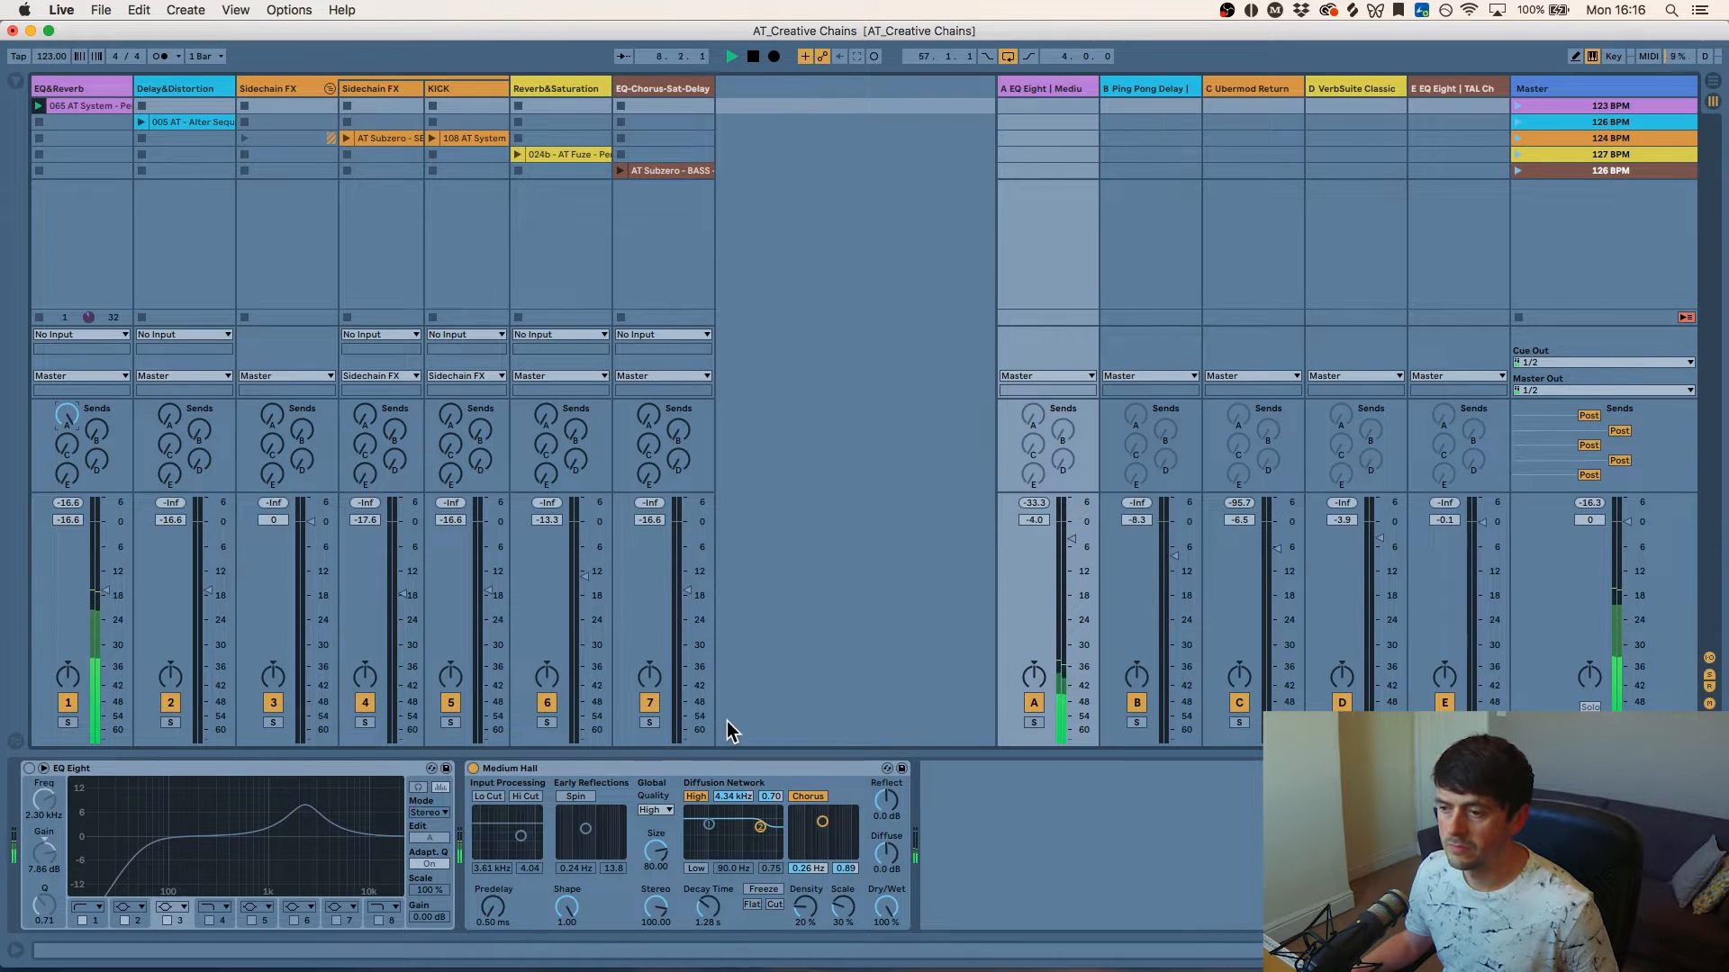
{"action": "key", "text": "space"}
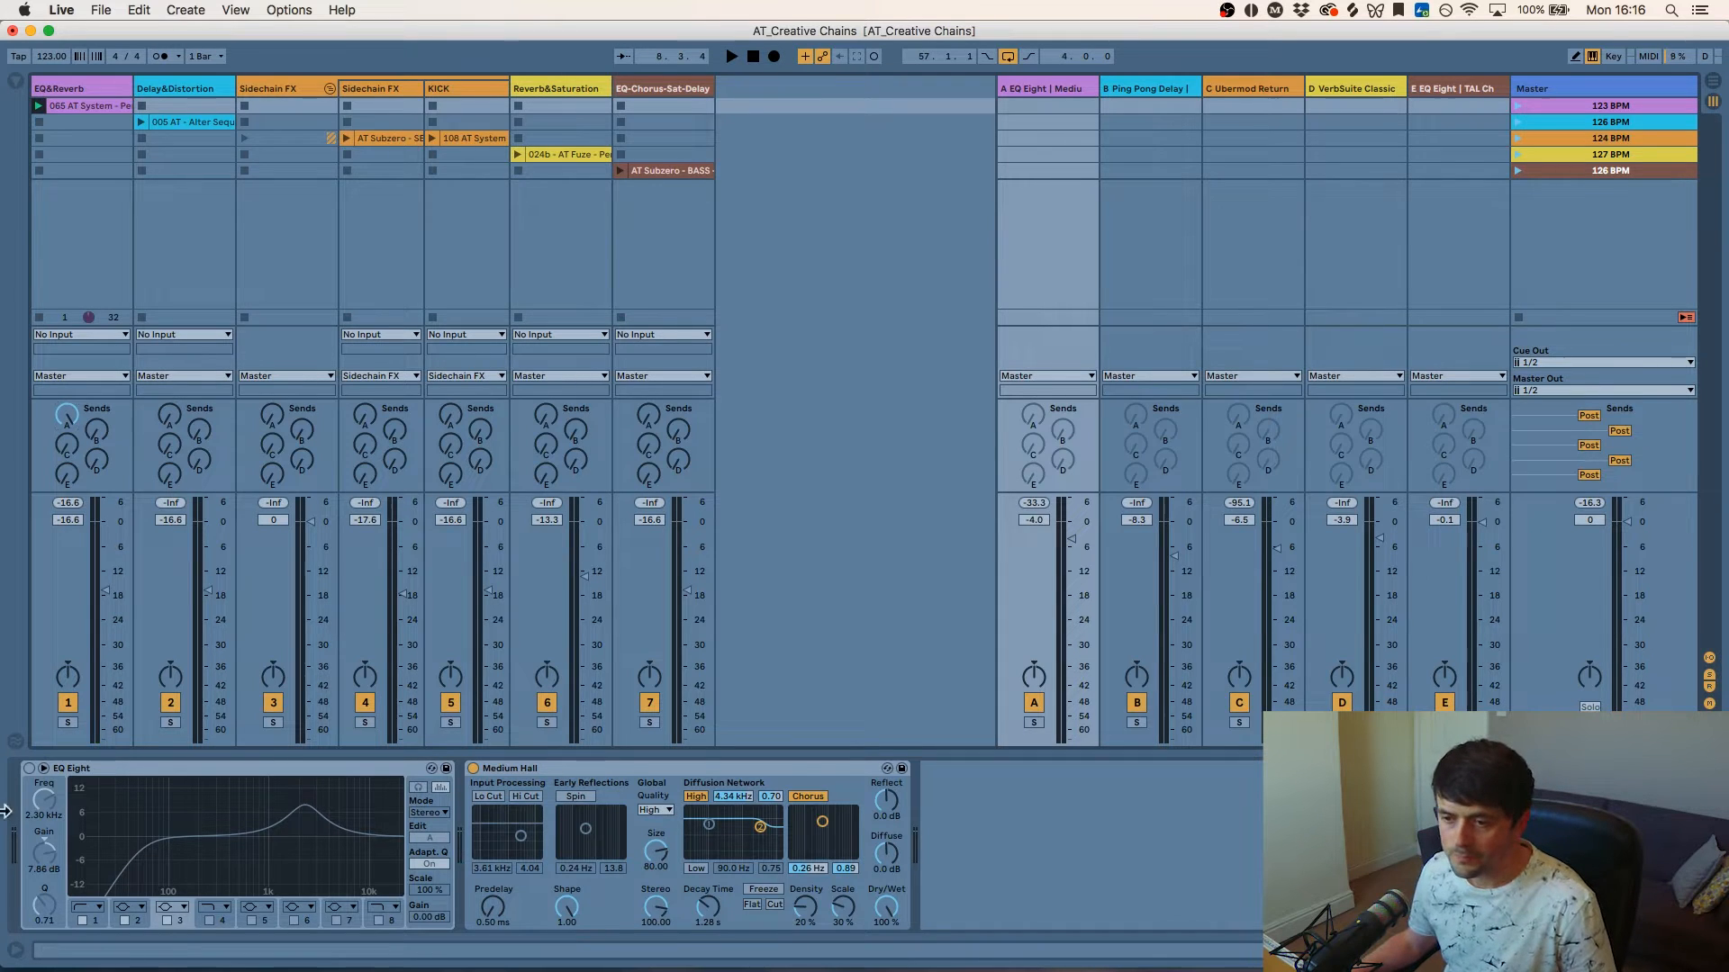
- Enable EQ Eight on return A with band 3's gain at 11.2 dB, and raise the return's volume to -2.8 dB during playback
{"action": "left_click", "coordinate": [29, 769]}
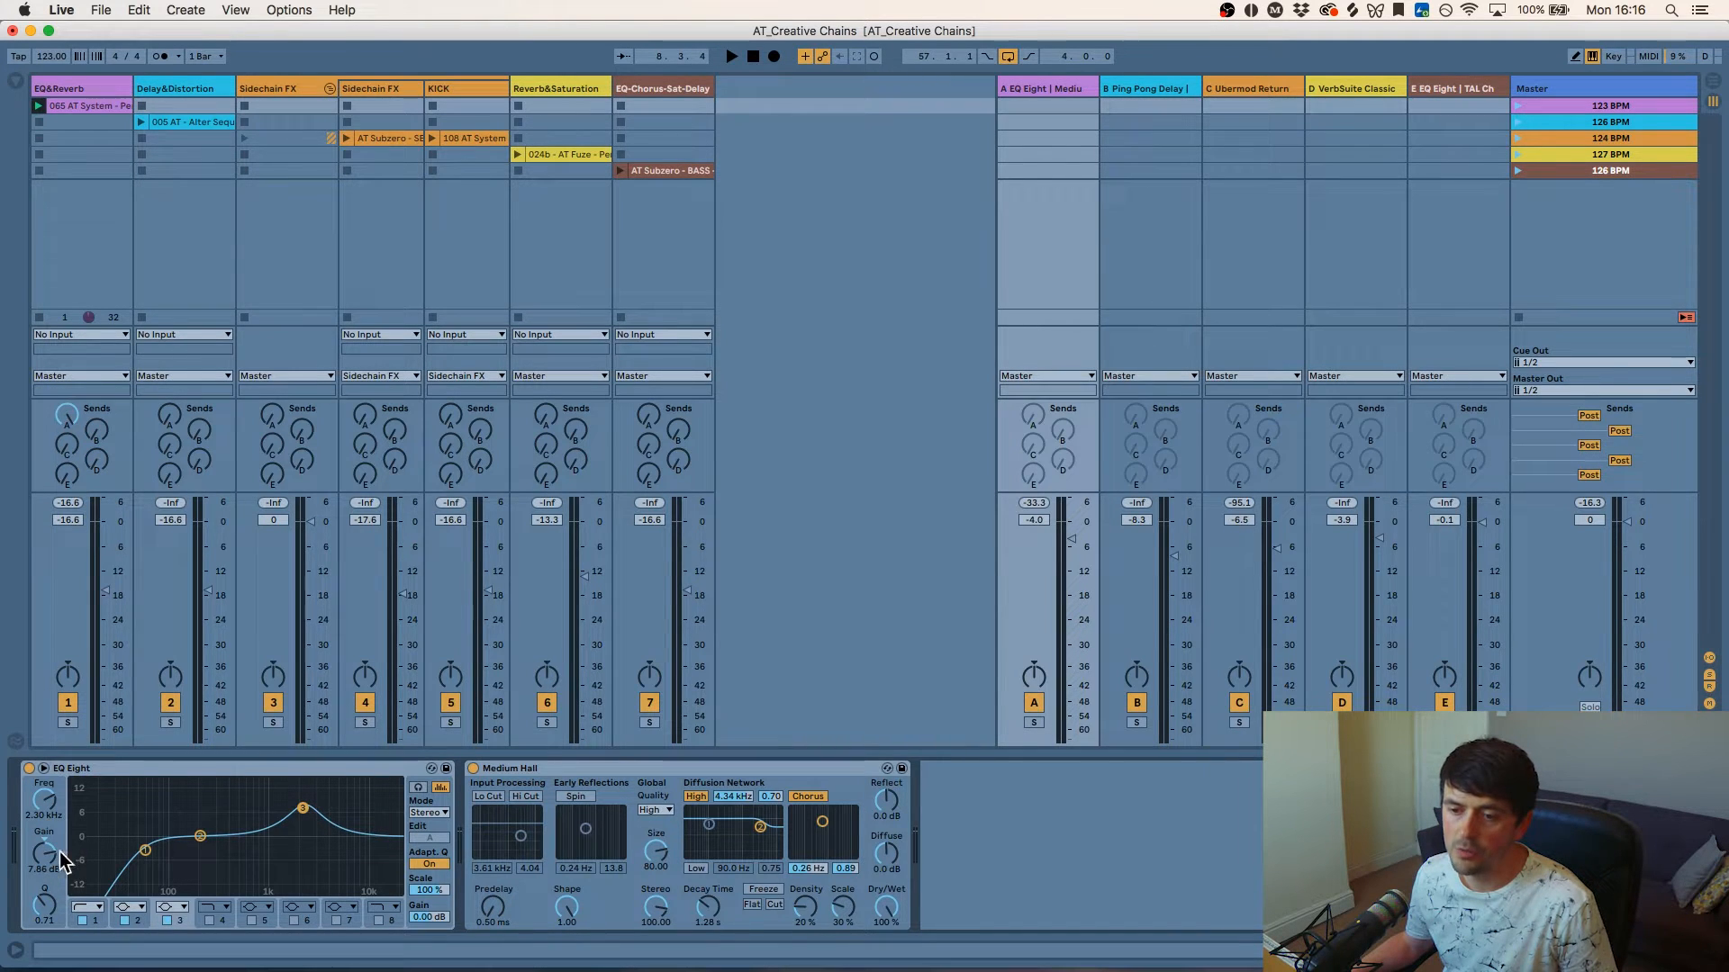
{"action": "mouse_move", "coordinate": [54, 863]}
{"action": "left_mouse_down"}
{"action": "mouse_move", "coordinate": [54, 891]}
{"action": "mouse_move", "coordinate": [54, 849]}
{"action": "left_mouse_up"}
{"action": "key", "text": "space"}
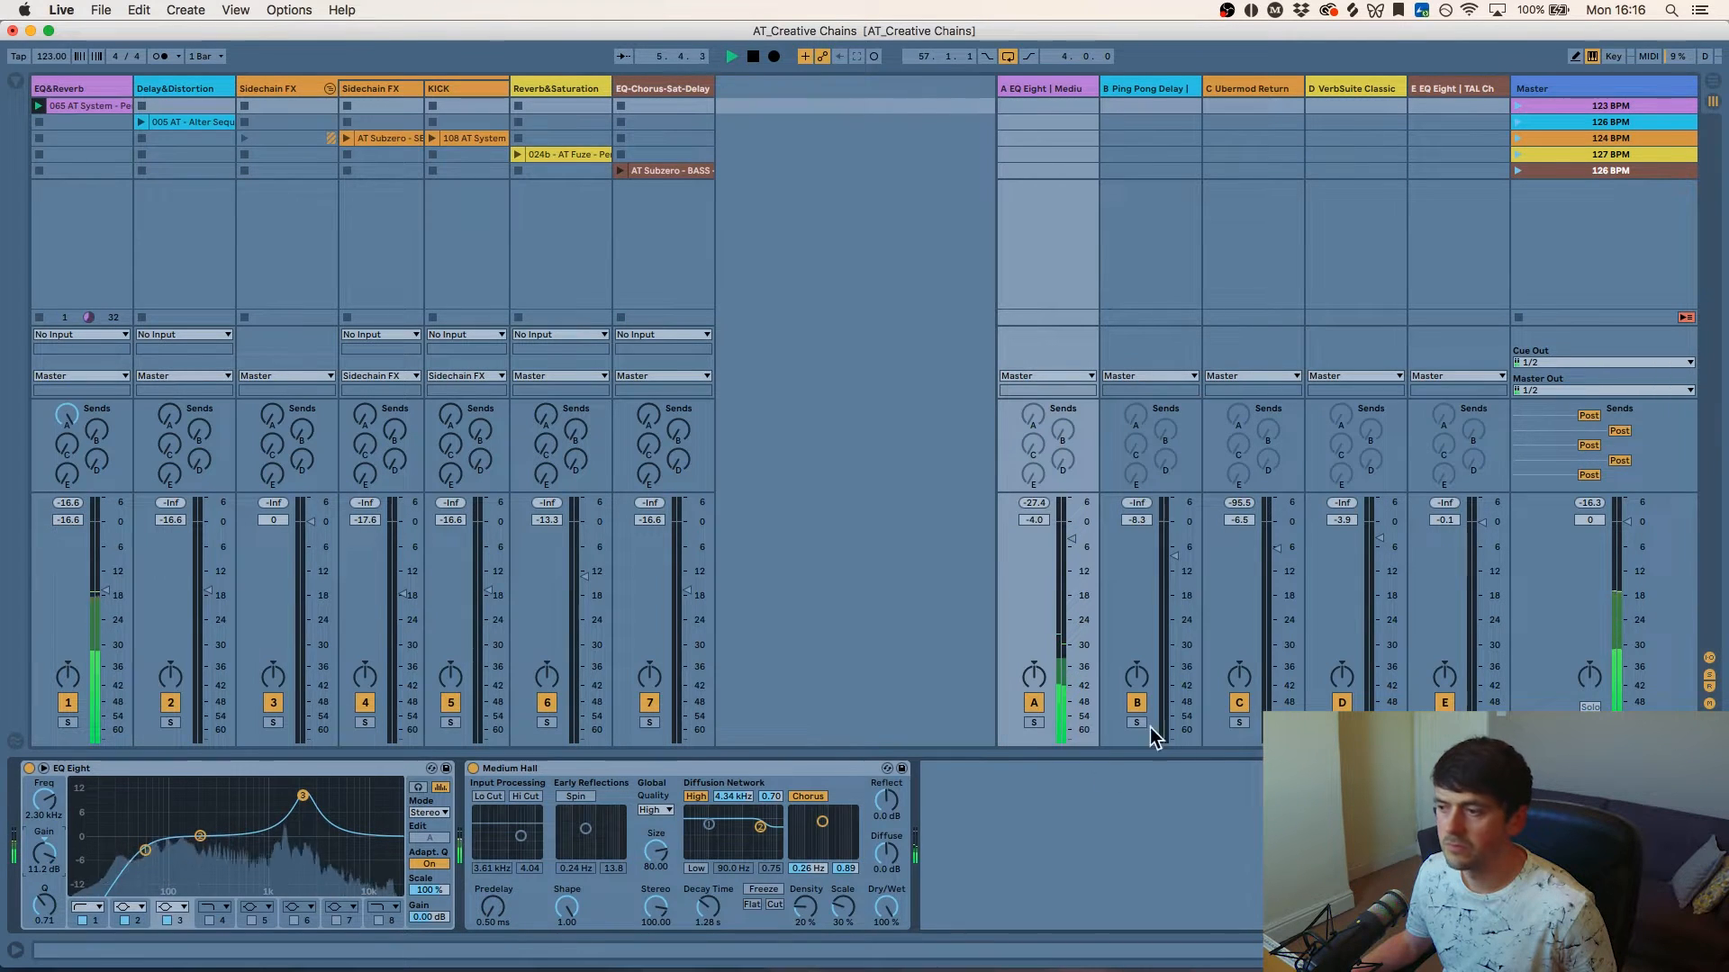
{"action": "left_click_drag", "start_coordinate": [1071, 545], "coordinate": [1072, 541]}
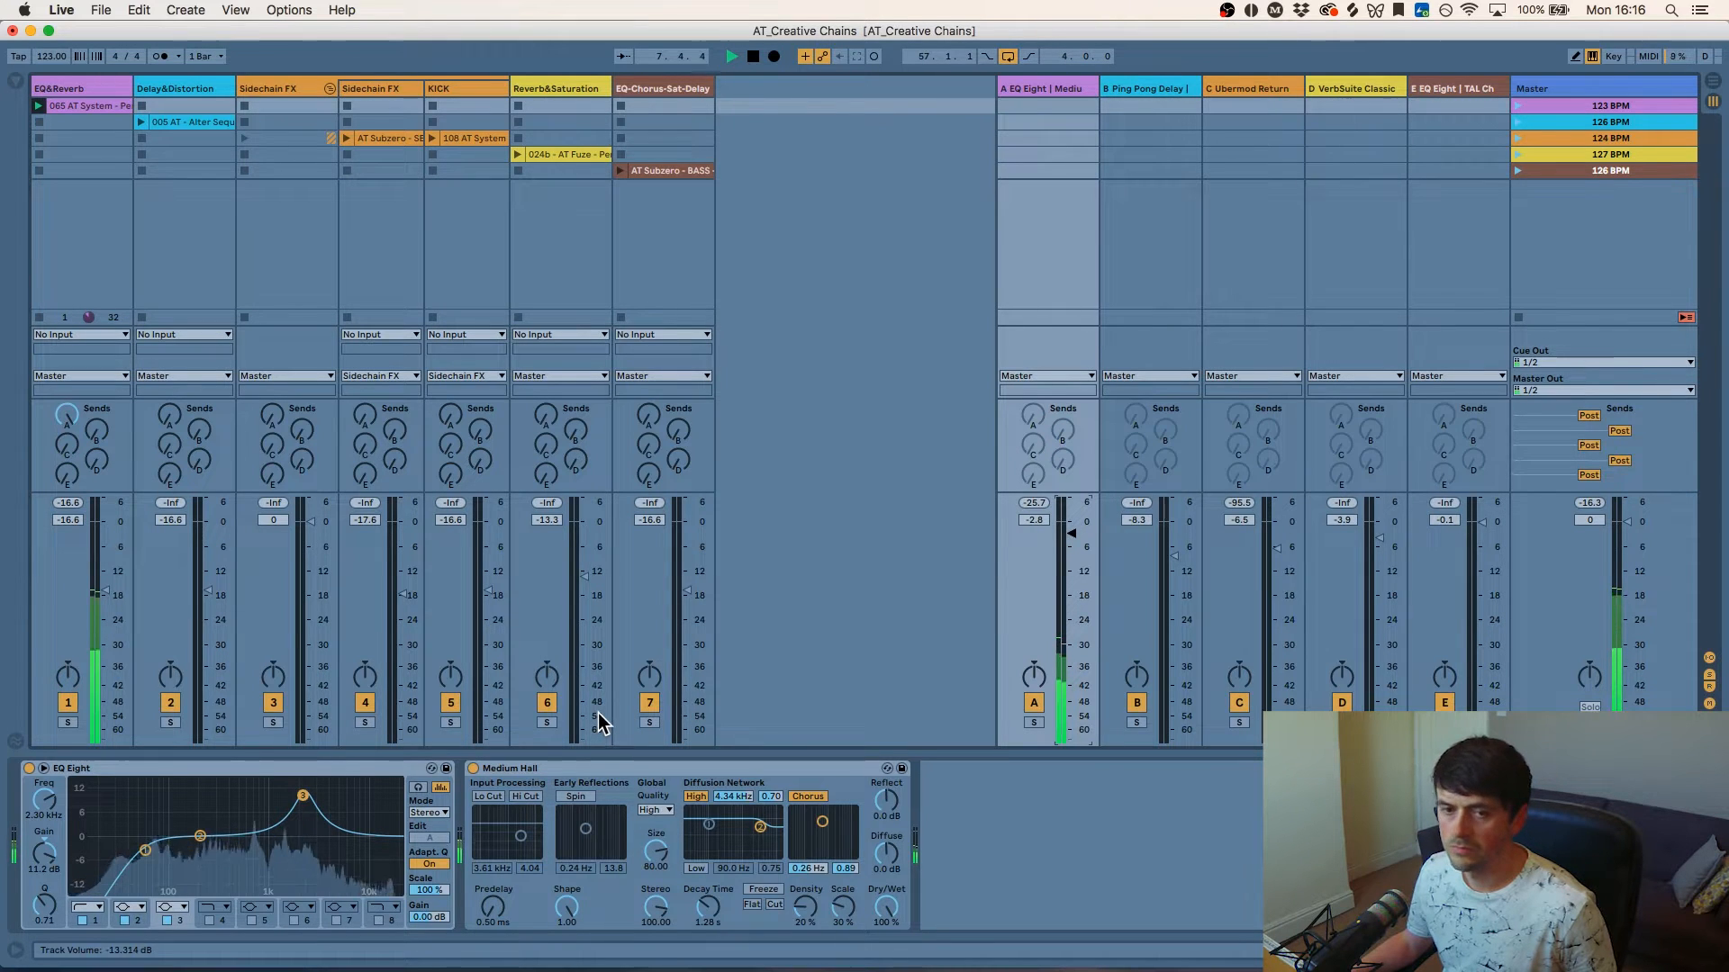
{"action": "key", "text": "space"}
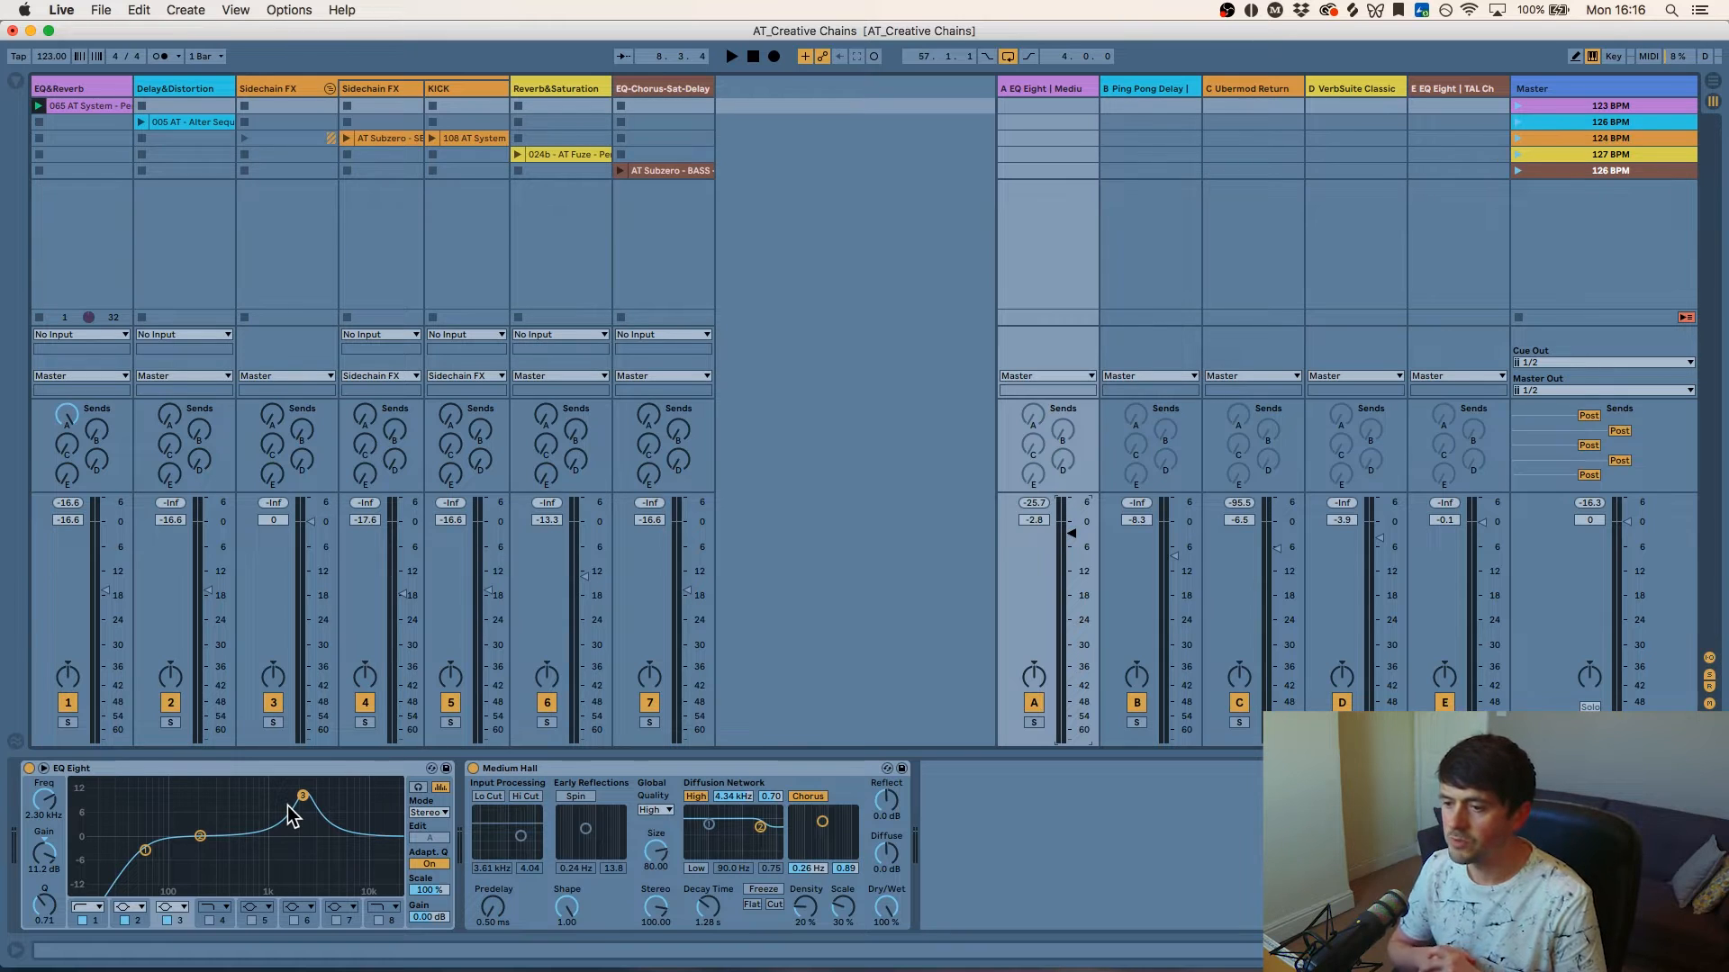
- Compare the percussion reverb with return A's EQ Eight bypassed and enabled during playback
{"action": "left_click", "coordinate": [30, 768]}
{"action": "key", "text": "space"}
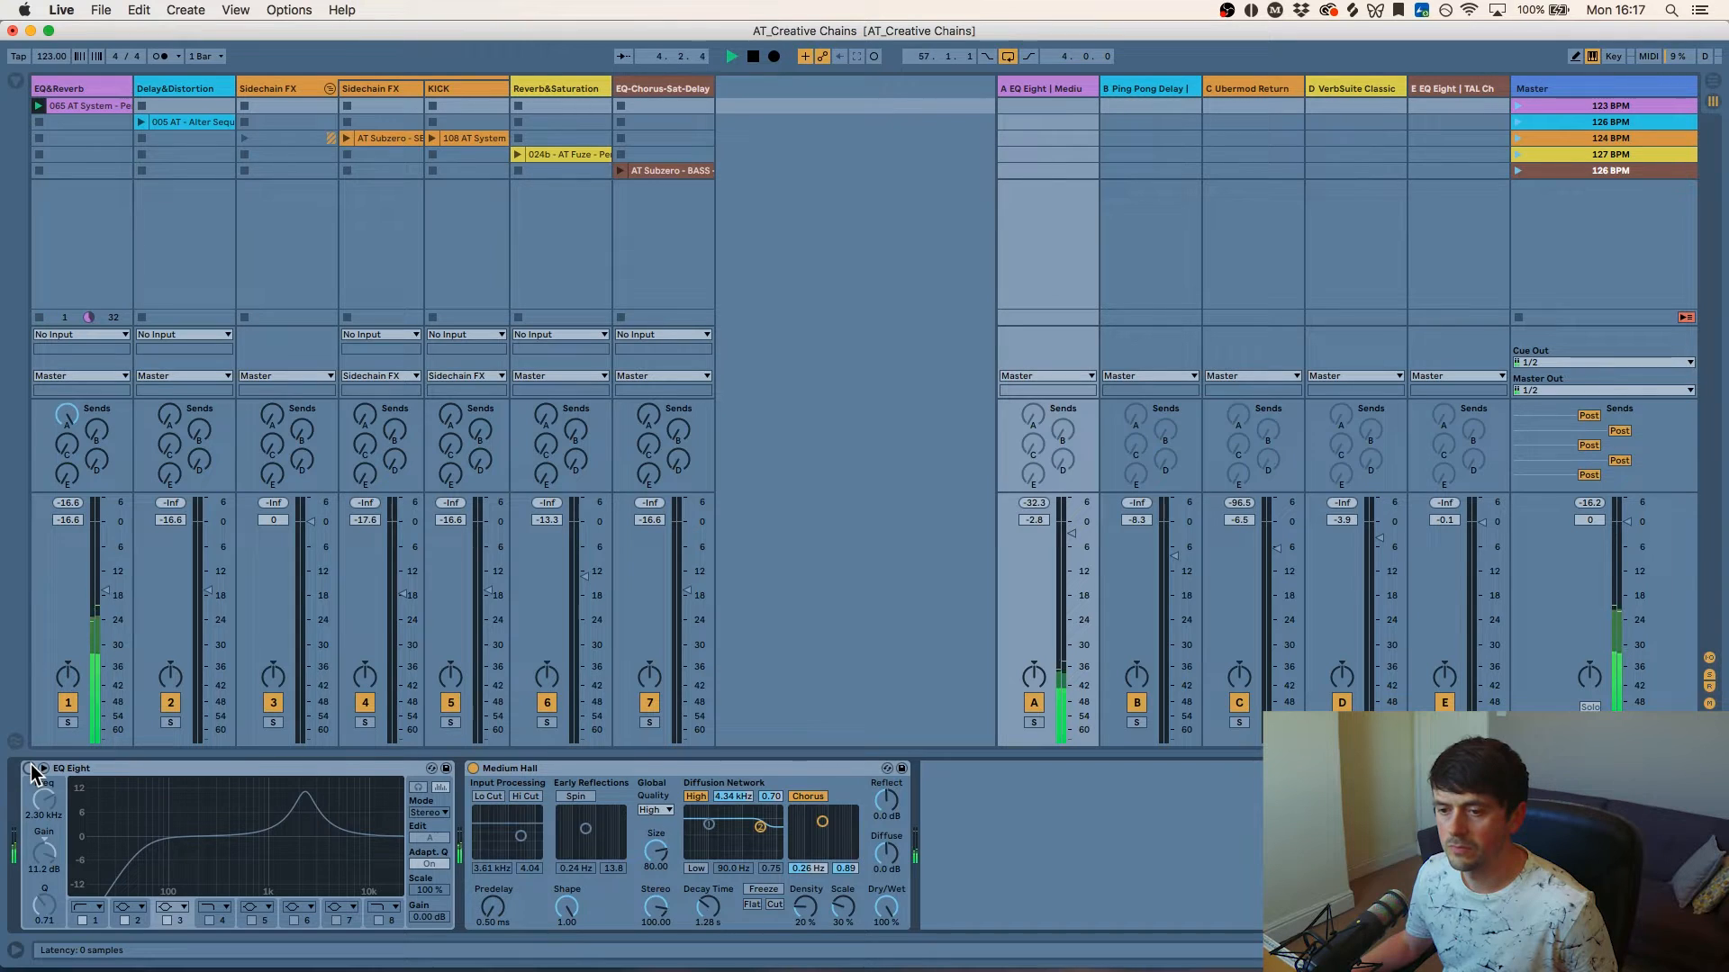
{"action": "left_click", "coordinate": [30, 768]}
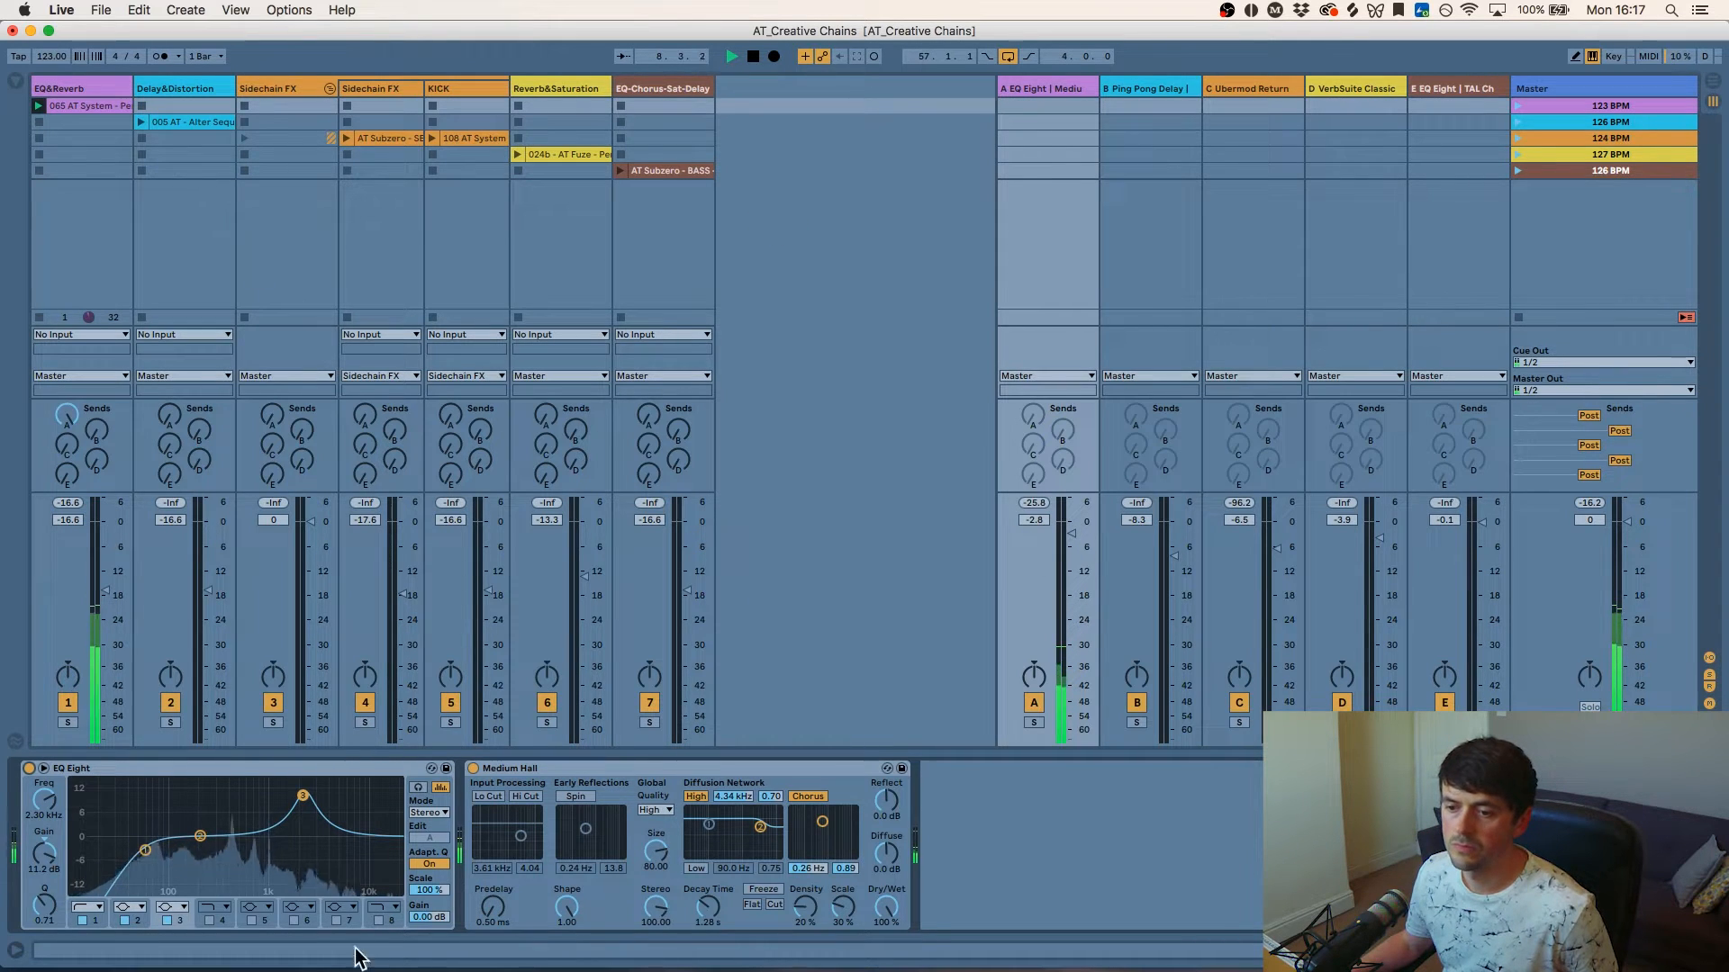
{"action": "key", "text": "space"}
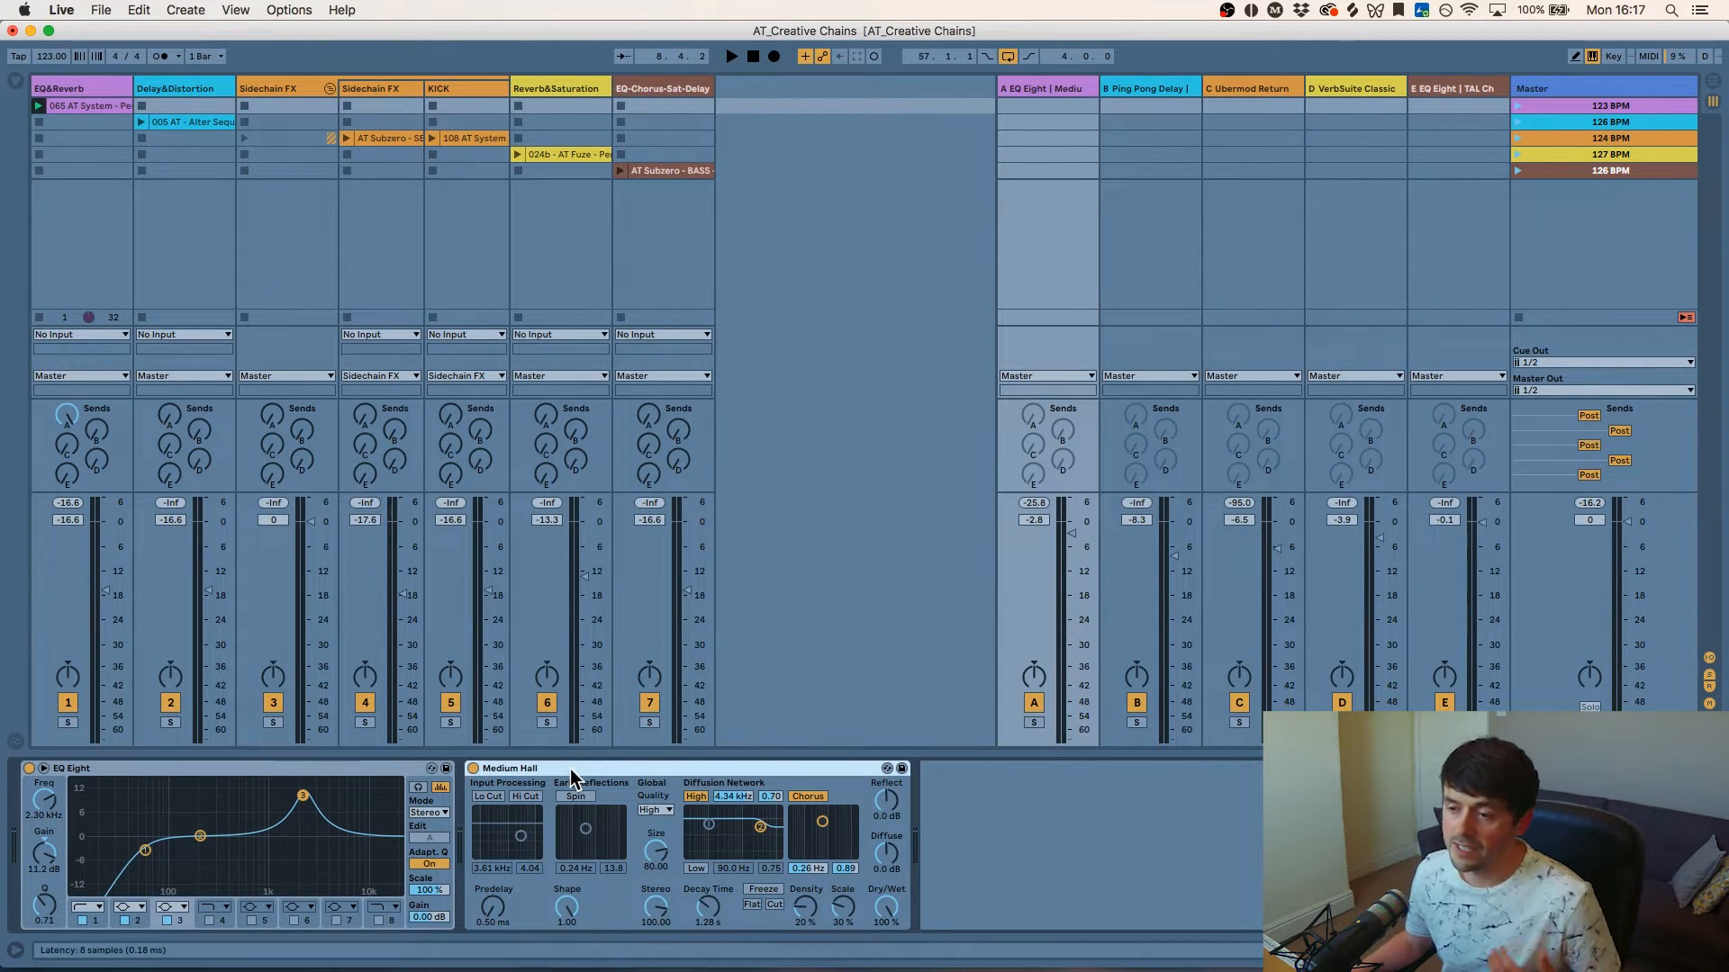
- Silence the EQ&Reverb track's clip and its send A, and launch the 005 AT clip on the Delay&Distortion track
{"action": "left_click", "coordinate": [193, 87]}
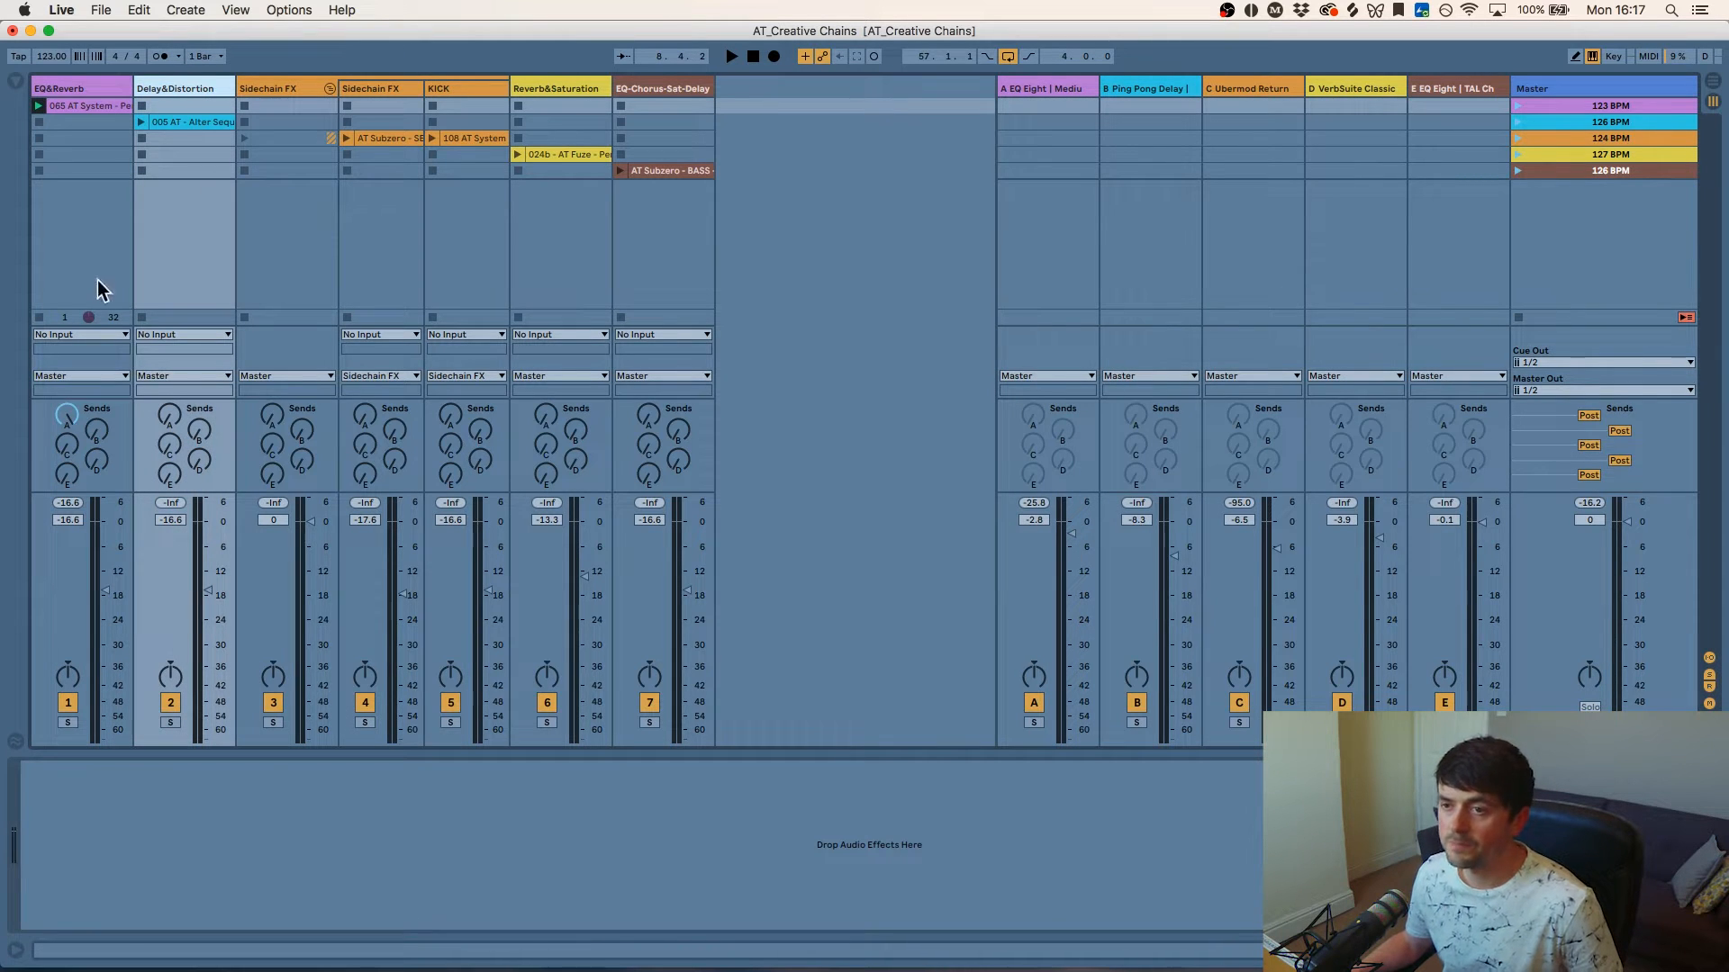
{"action": "left_click", "coordinate": [1565, 122]}
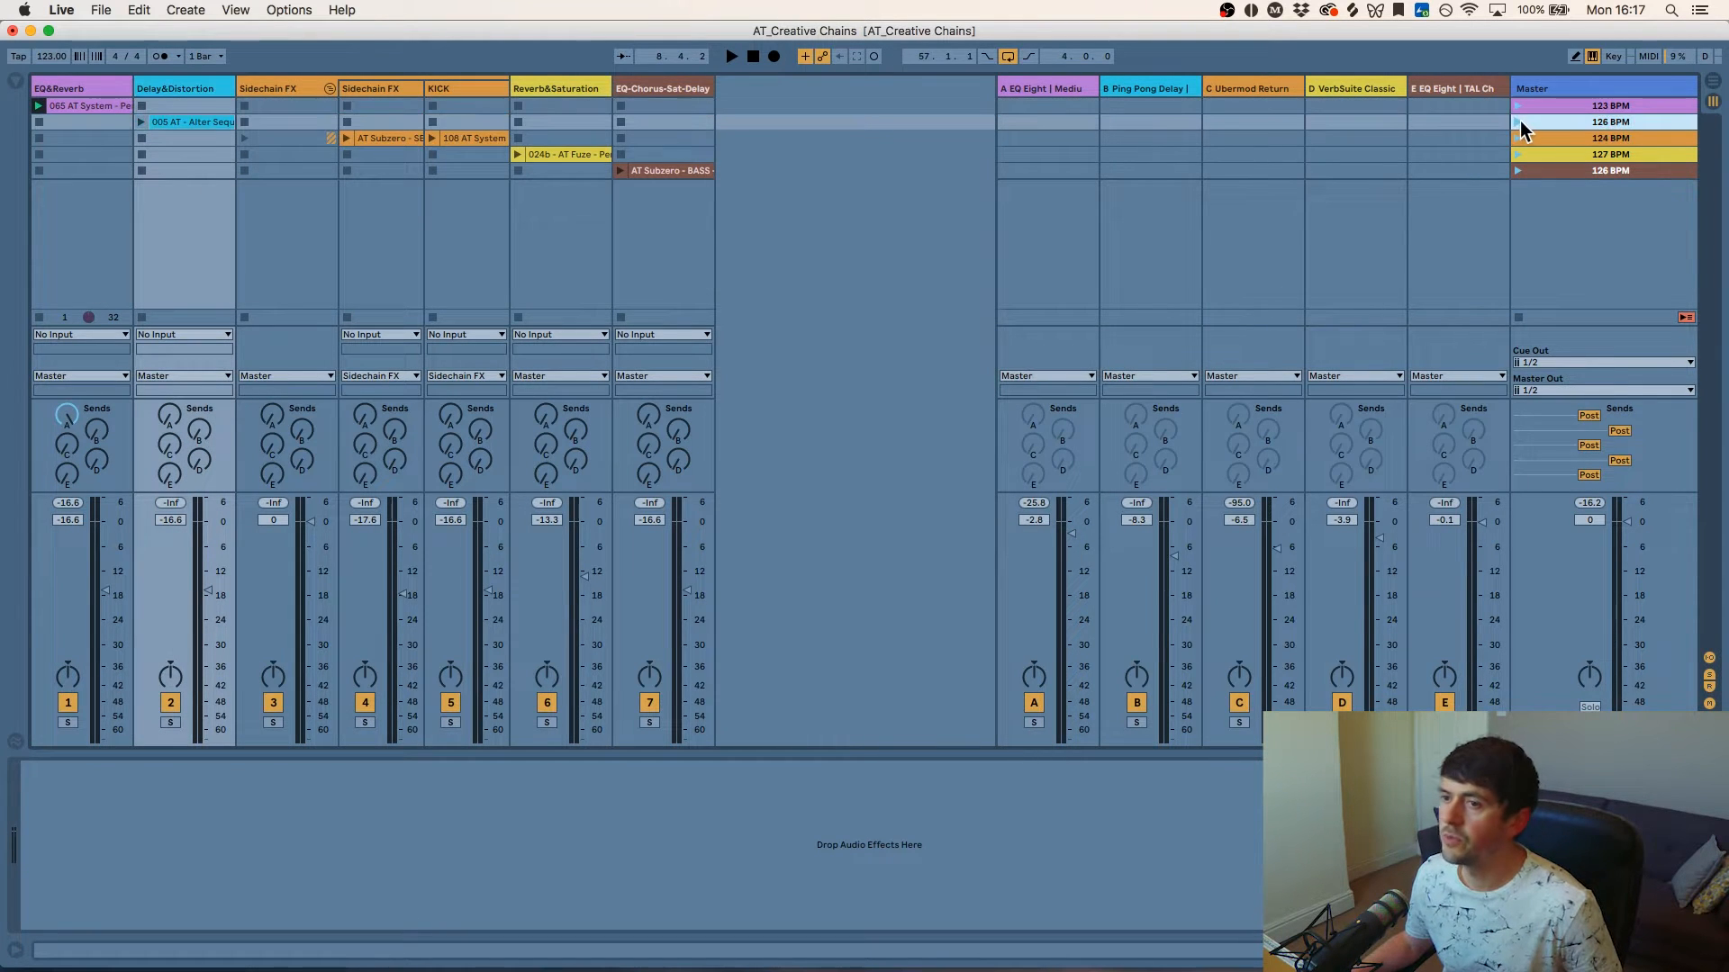
{"action": "left_click", "coordinate": [1146, 87]}
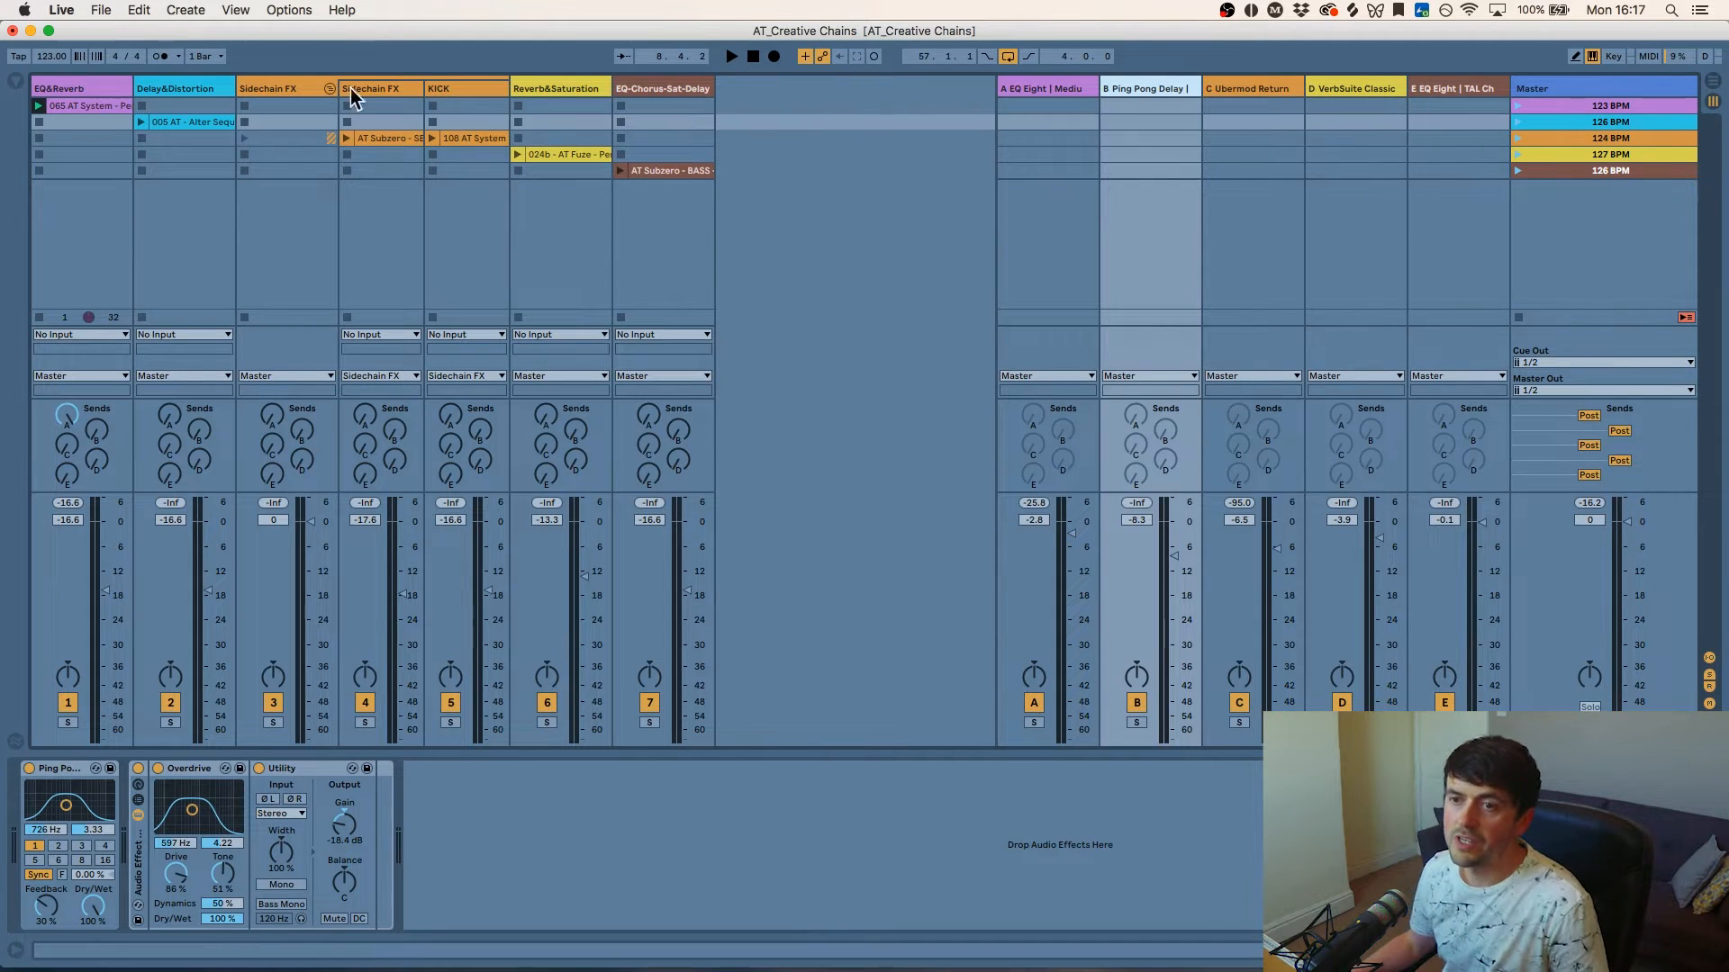
{"action": "left_click", "coordinate": [40, 121]}
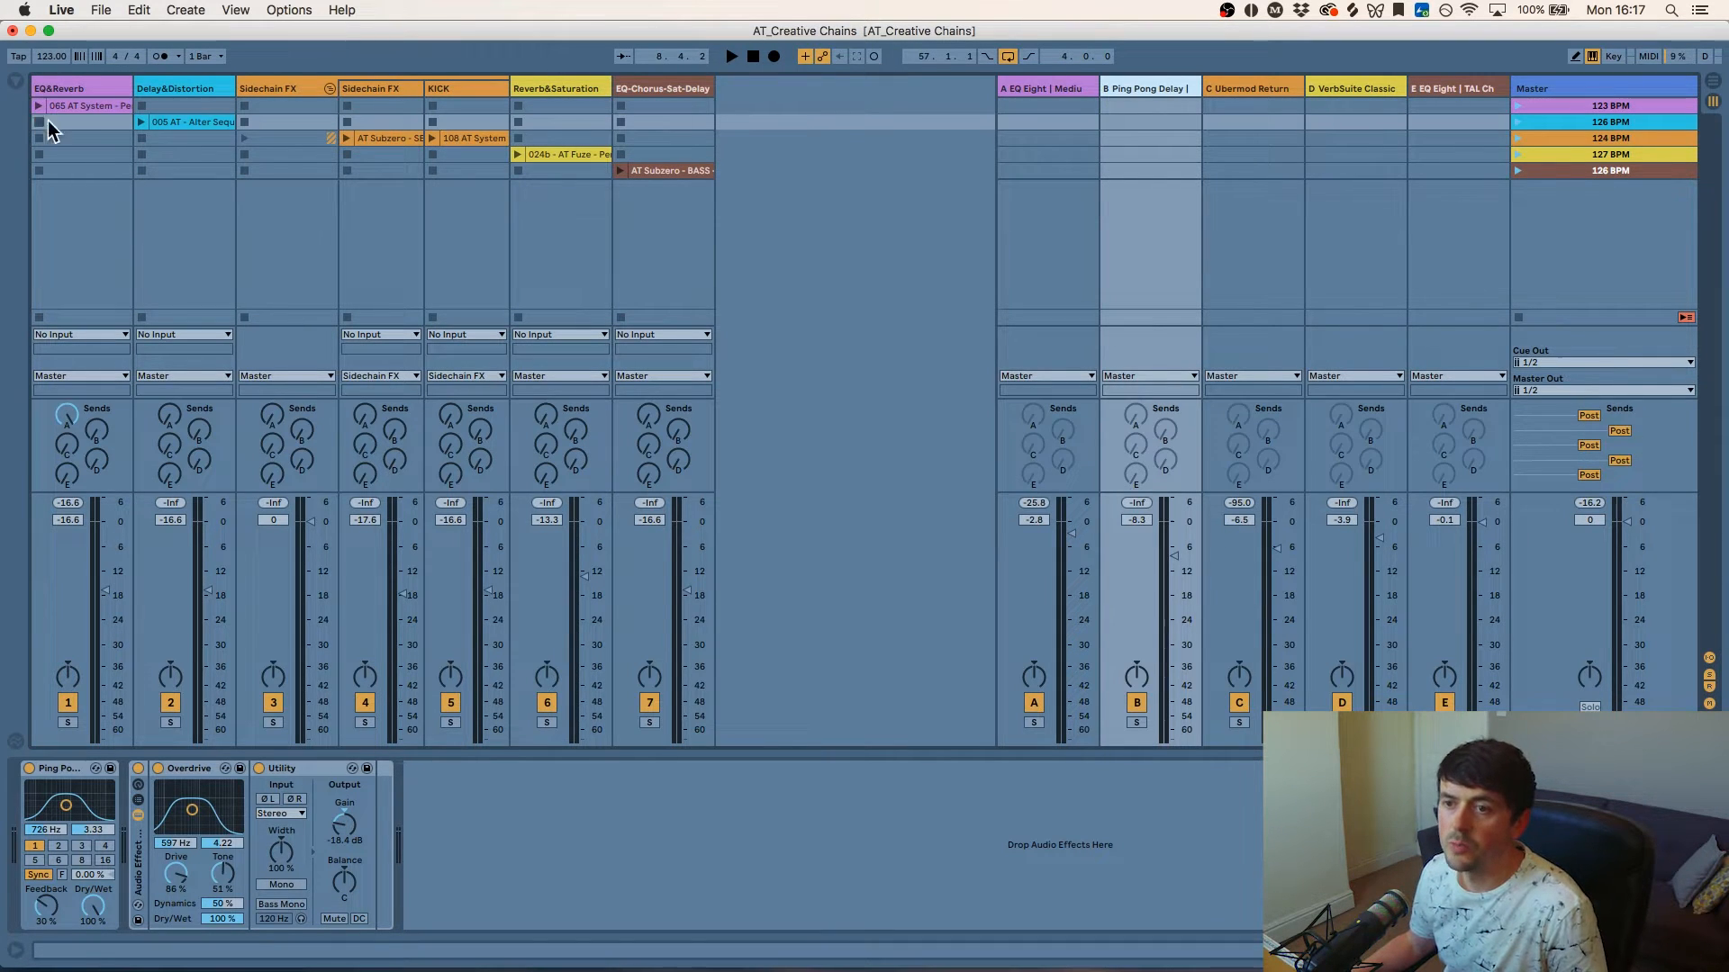
{"action": "left_click", "coordinate": [206, 122]}
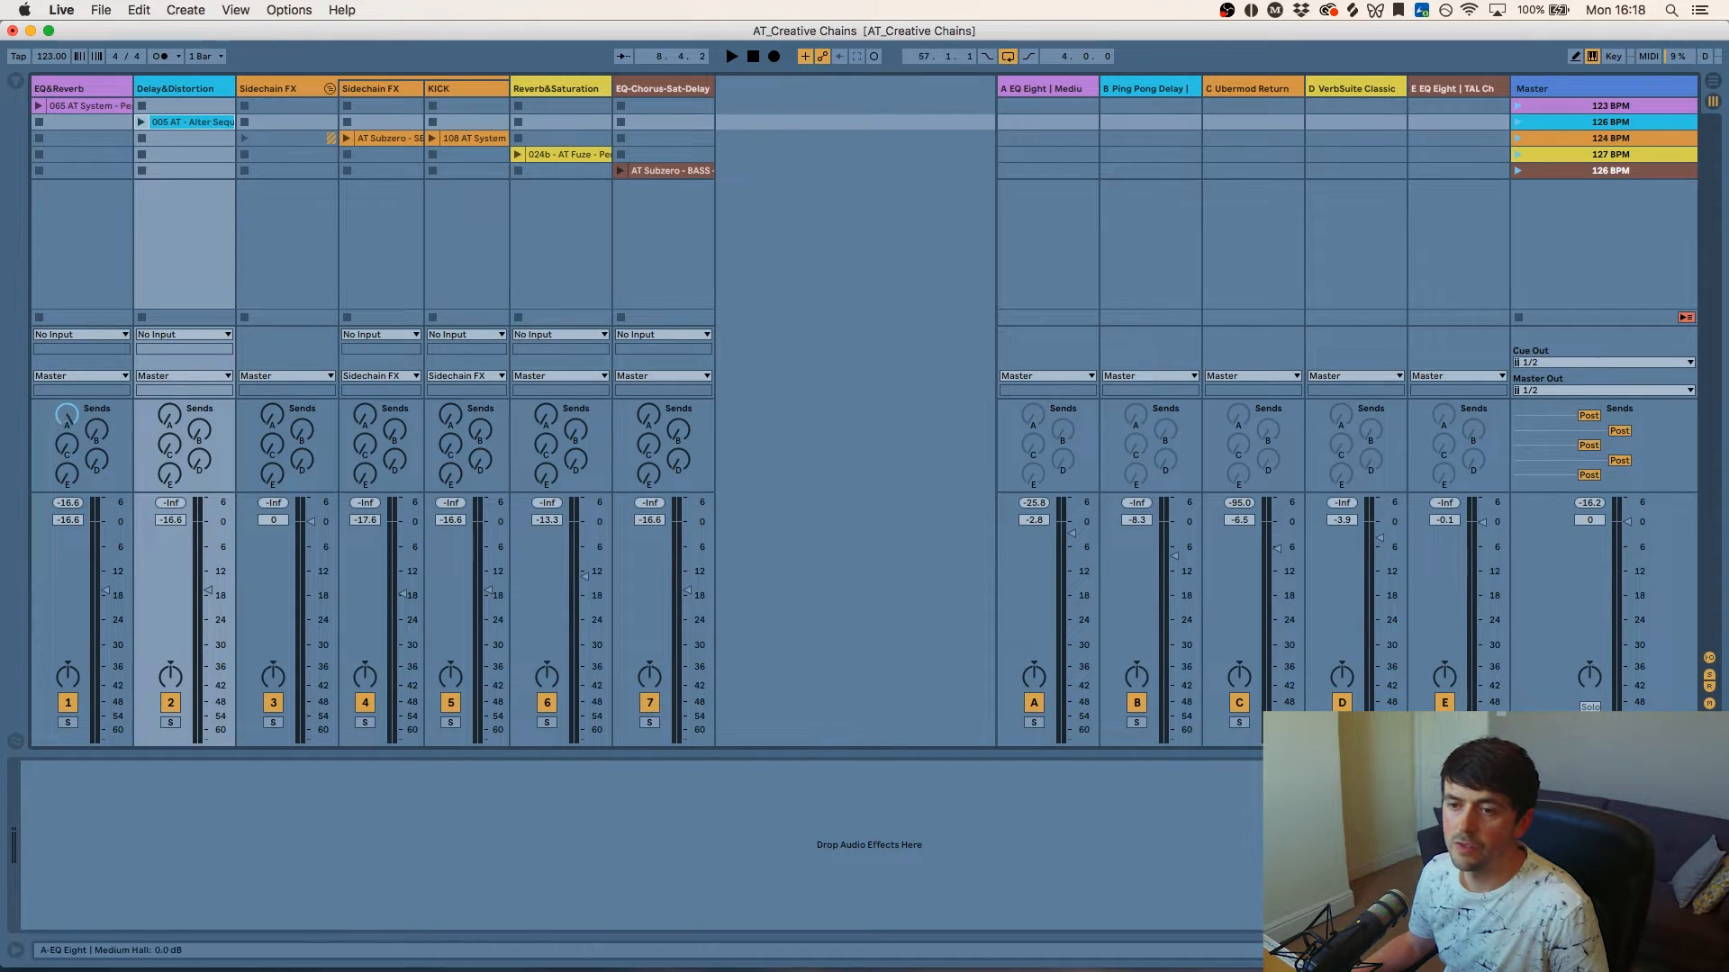
{"action": "left_click", "coordinate": [139, 123]}
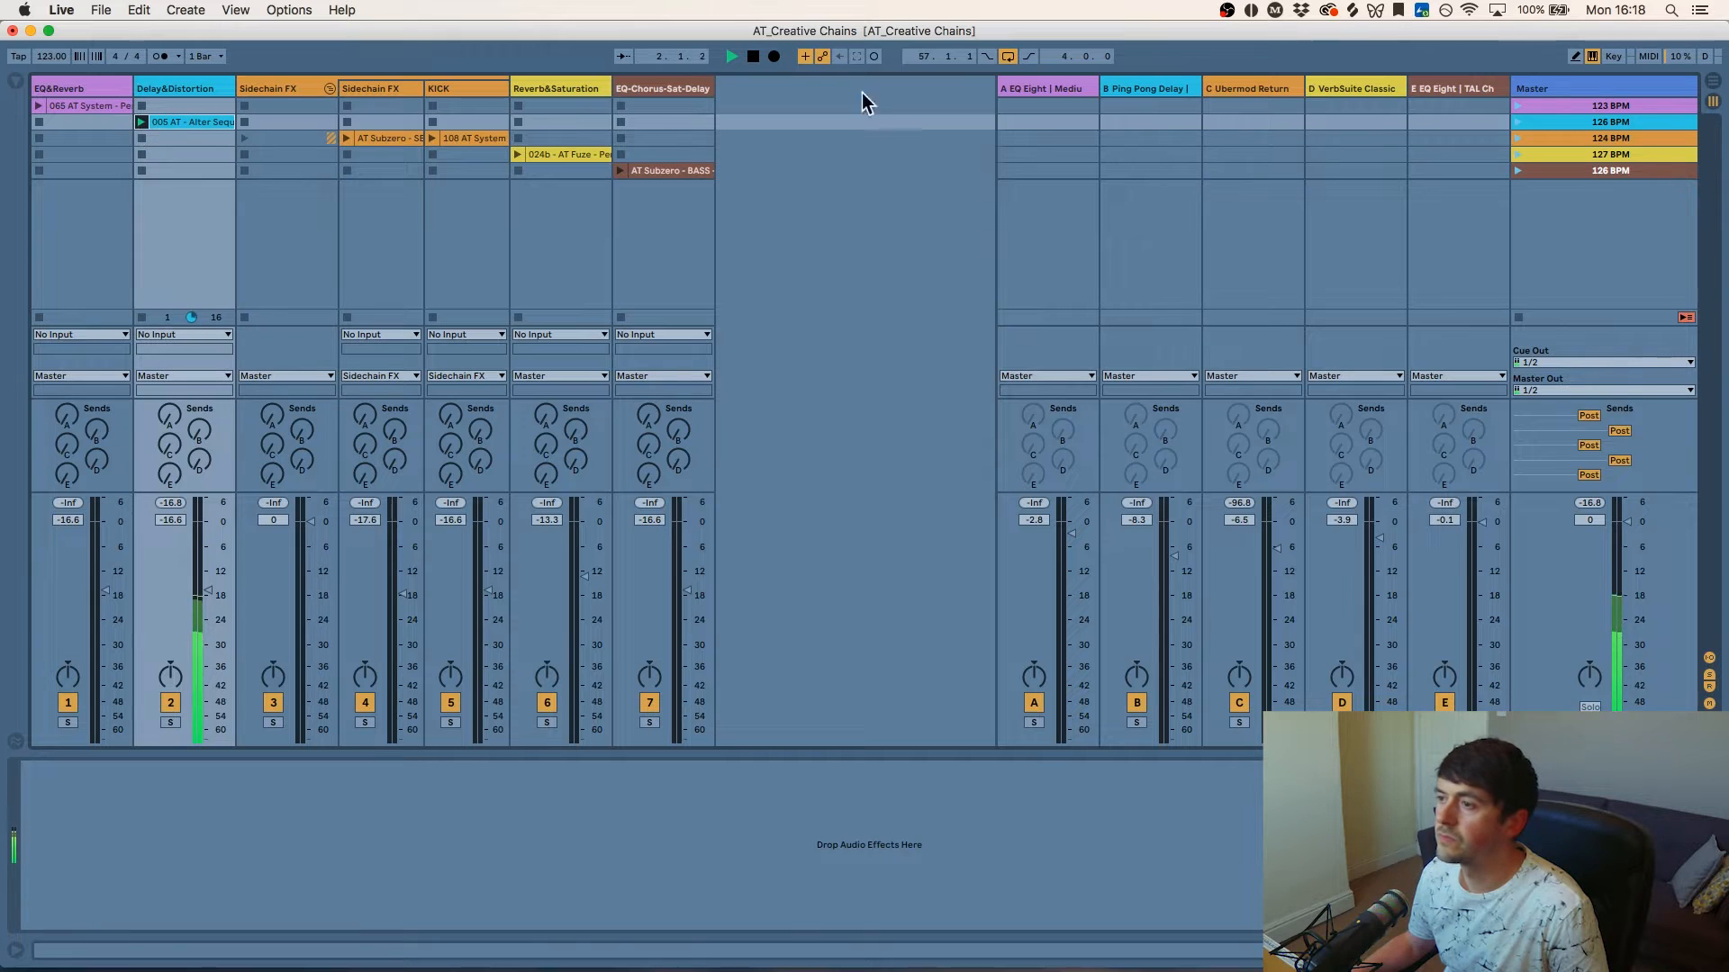
- Bypass the Overdrive and Utility rack on return B and raise the Delay&Distortion track's send B
{"action": "left_click", "coordinate": [1144, 87]}
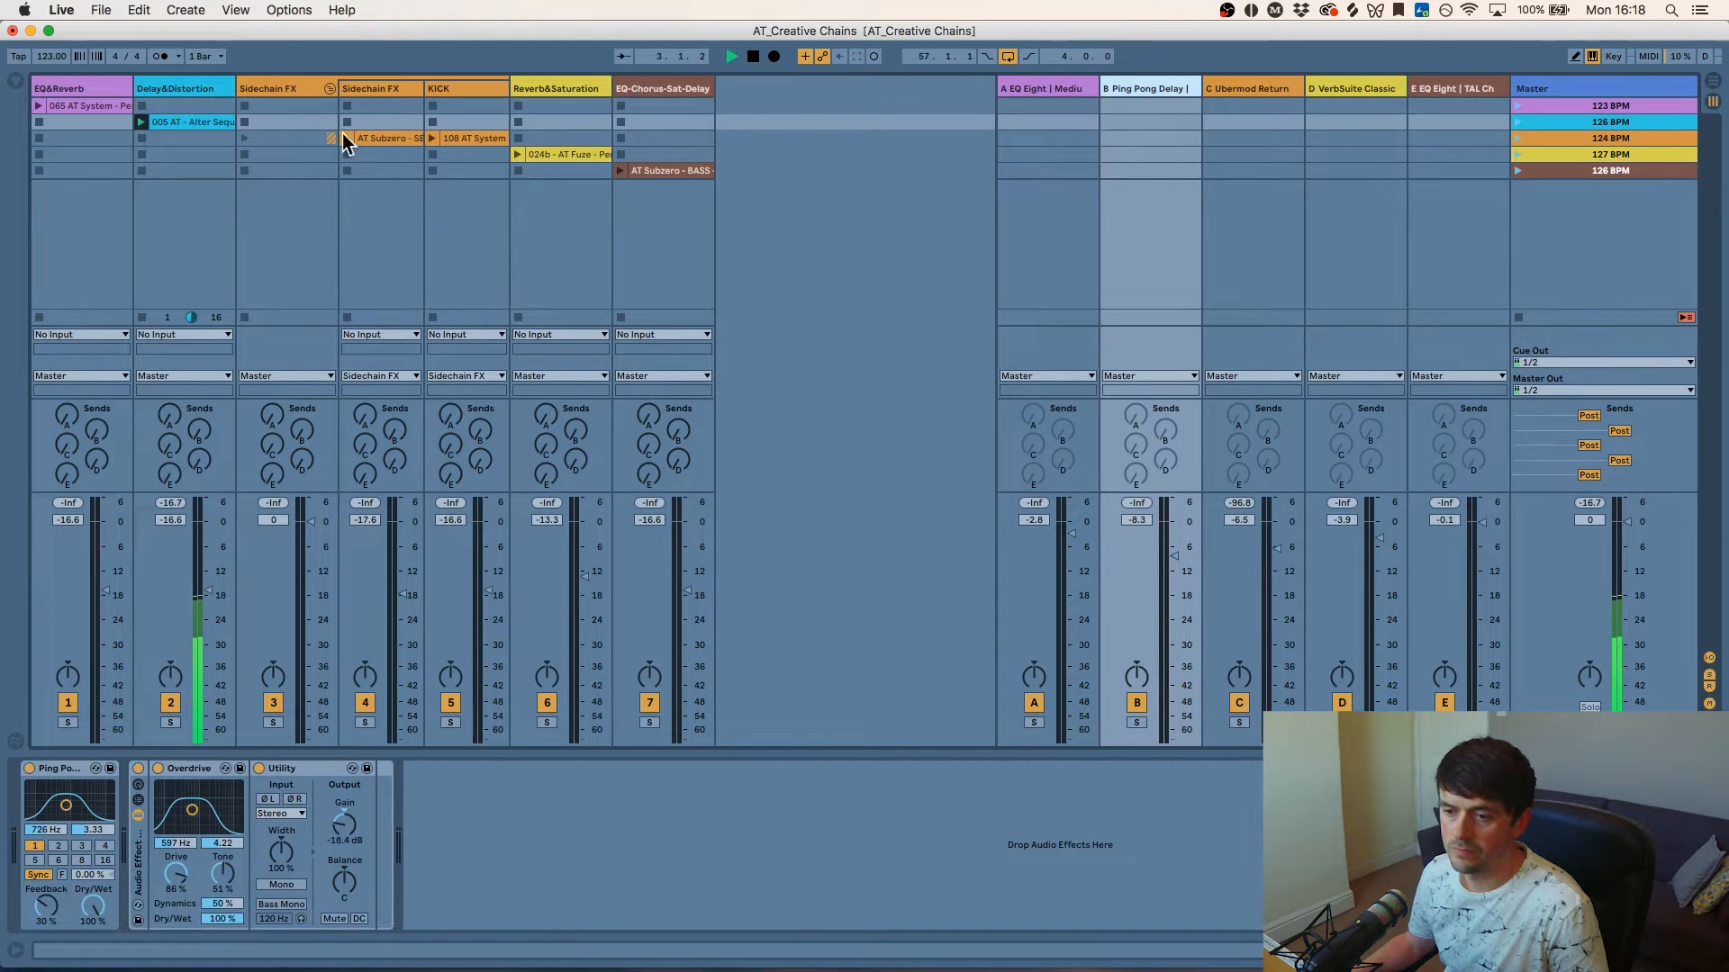
{"action": "left_click", "coordinate": [138, 769]}
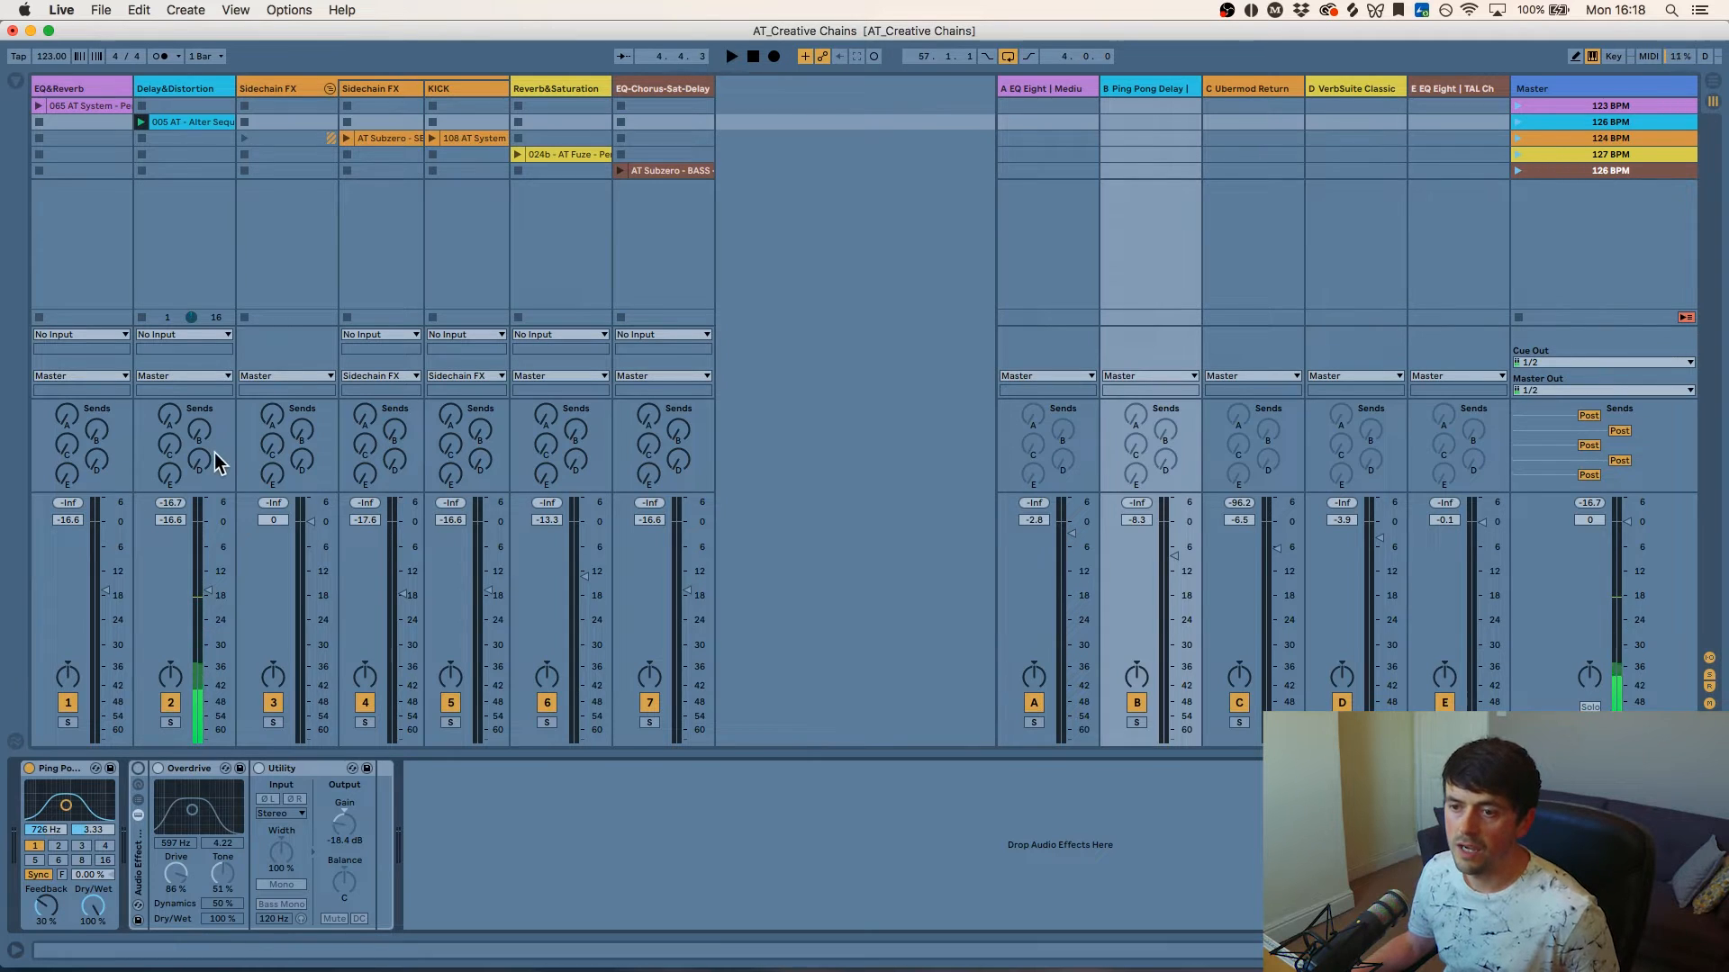
{"action": "key", "text": "space"}
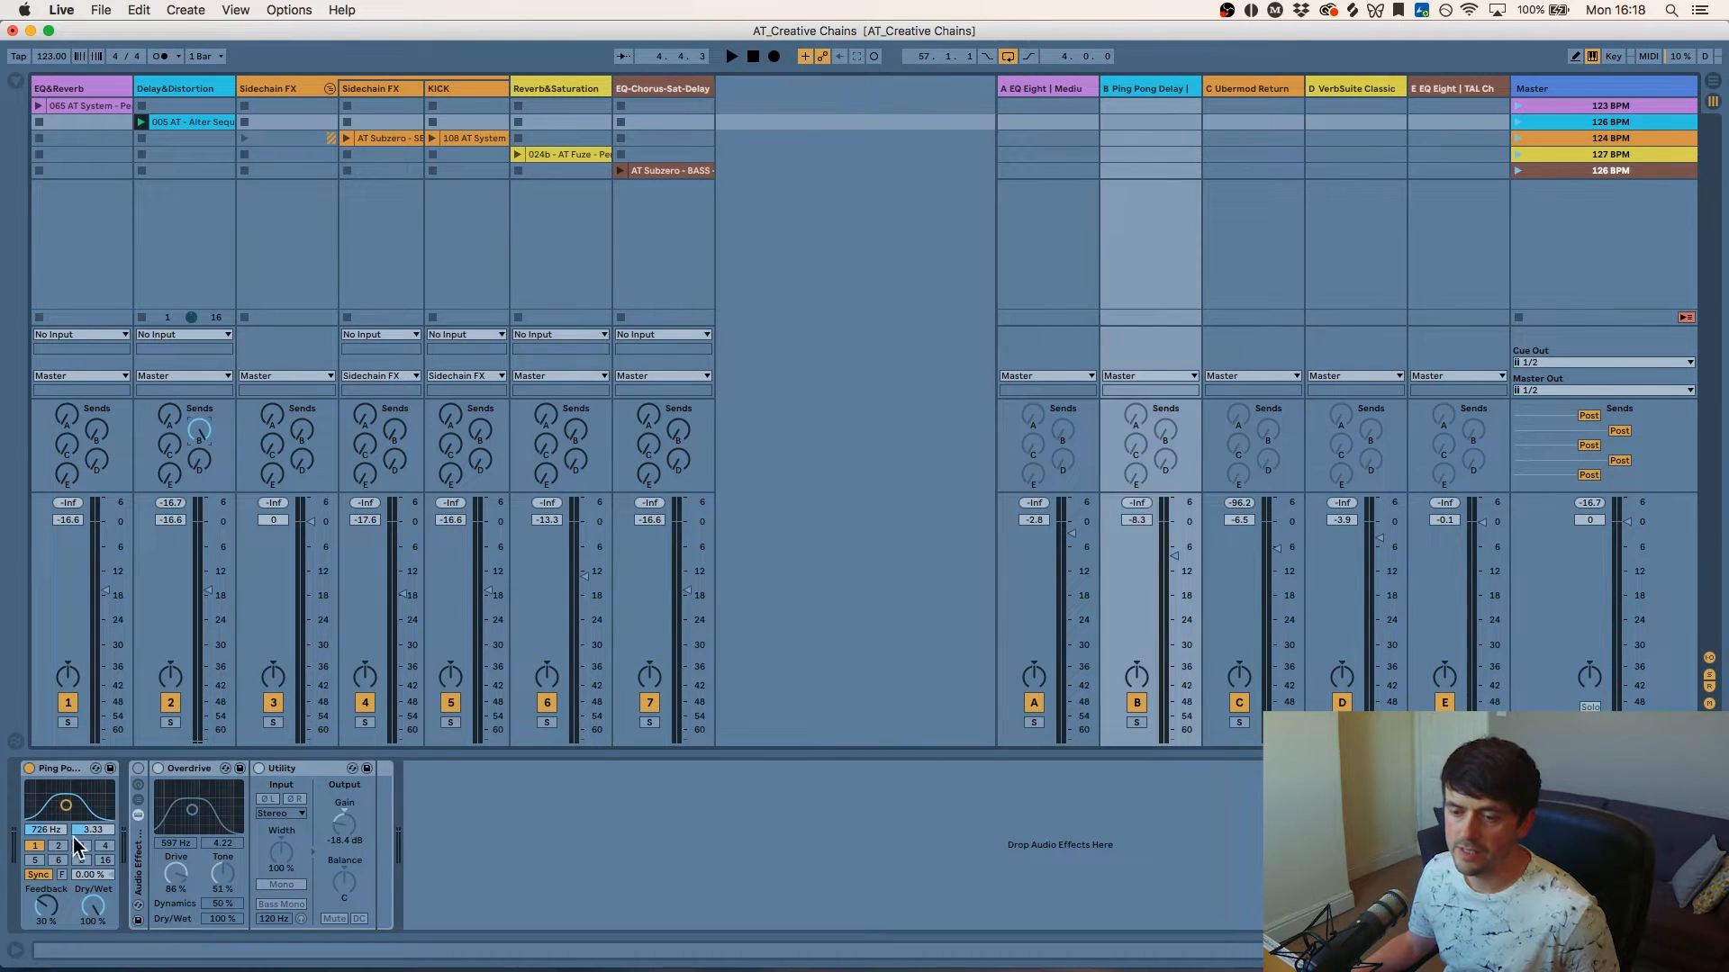
- Audition the Ping Pong Delay on return B with its feedback set to 35 %
{"action": "key", "text": "space"}
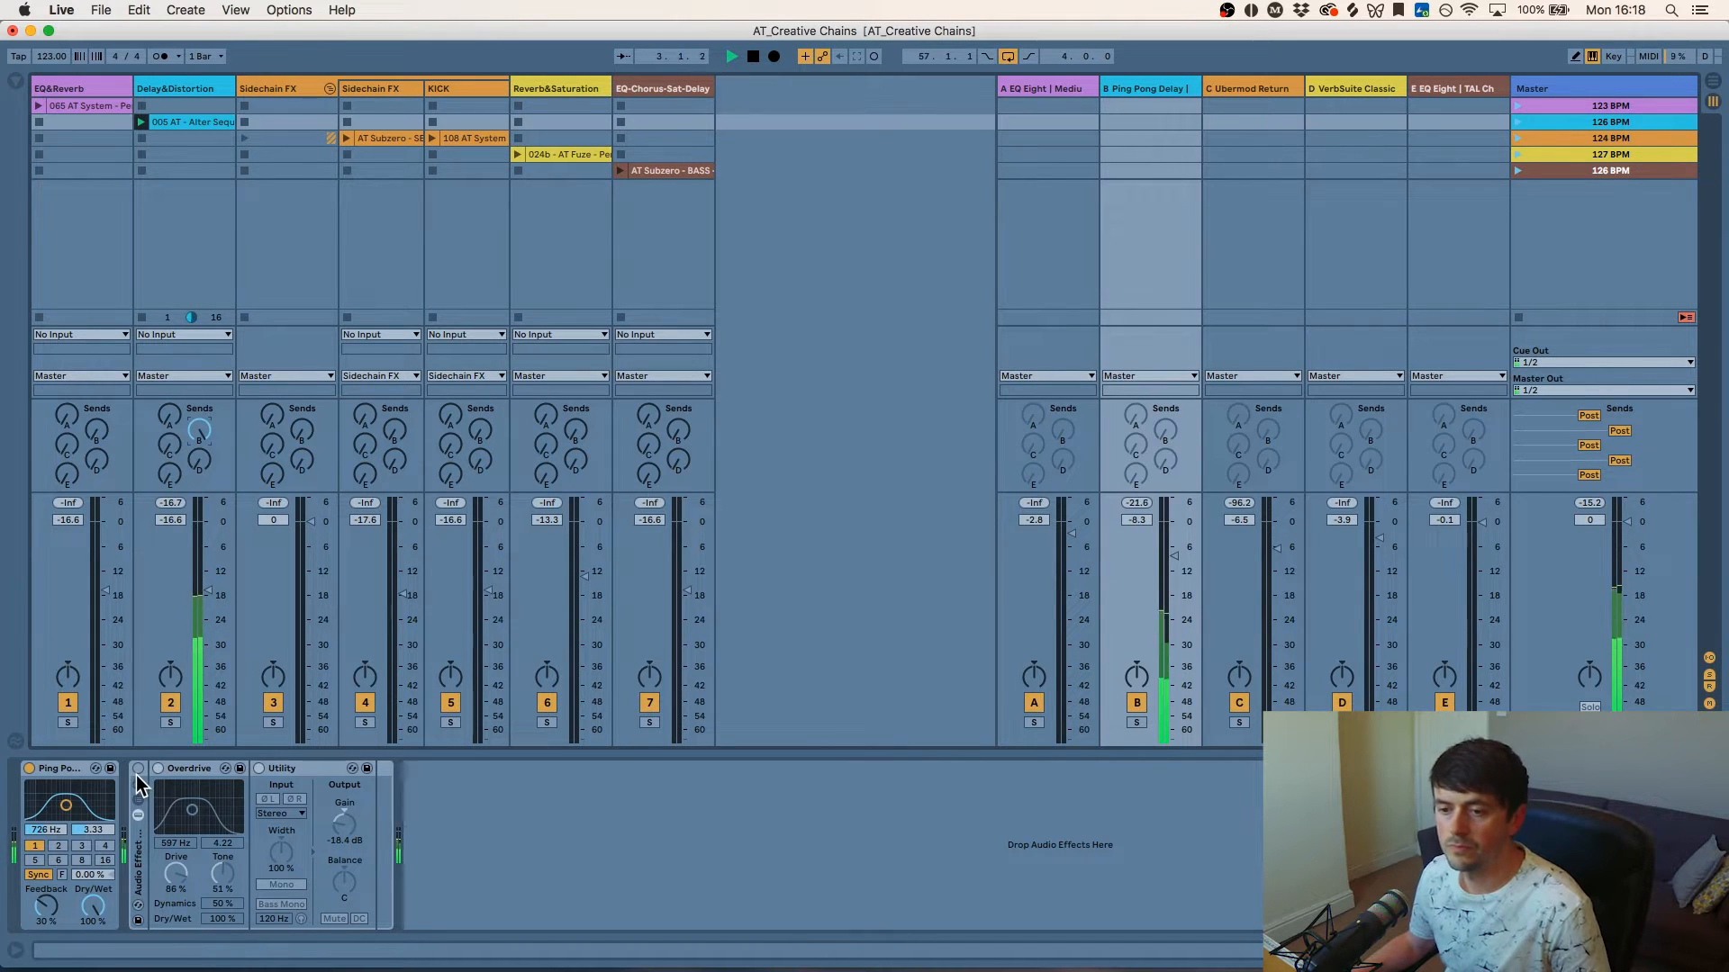
{"action": "left_click_drag", "start_coordinate": [52, 905], "coordinate": [51, 896]}
{"action": "key", "text": "space"}
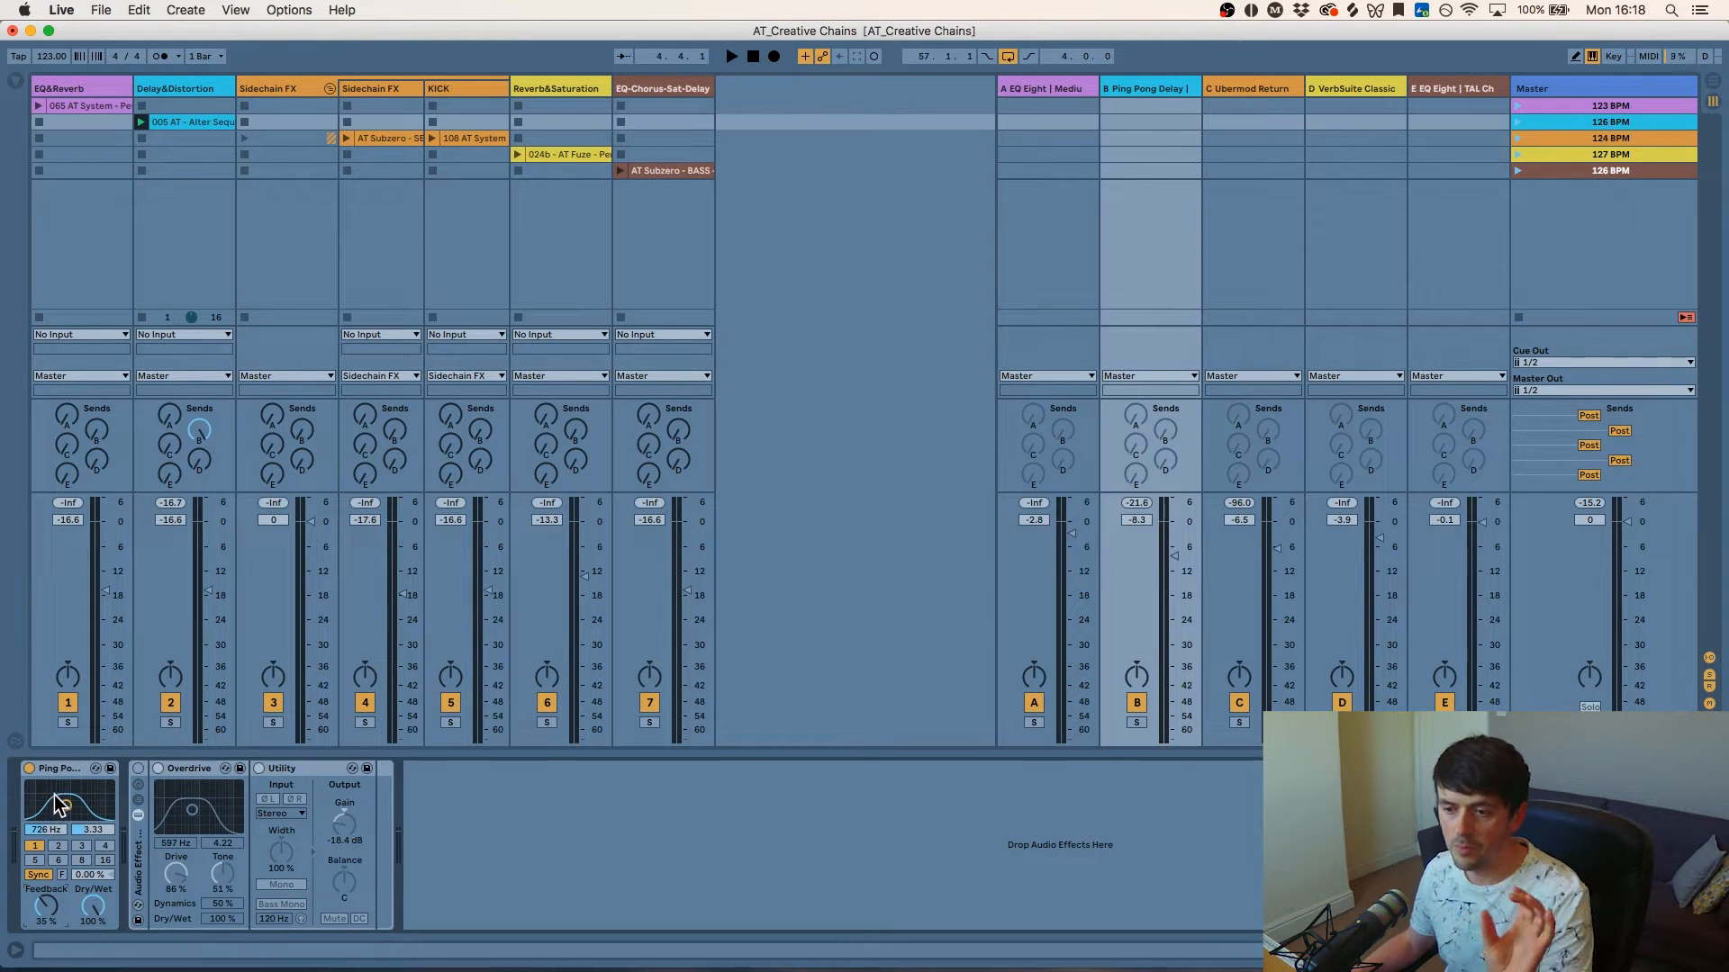
- Play the clip to compare return B with its Overdrive and Utility rack bypassed and enabled, leaving the rack on
{"action": "left_click", "coordinate": [139, 768]}
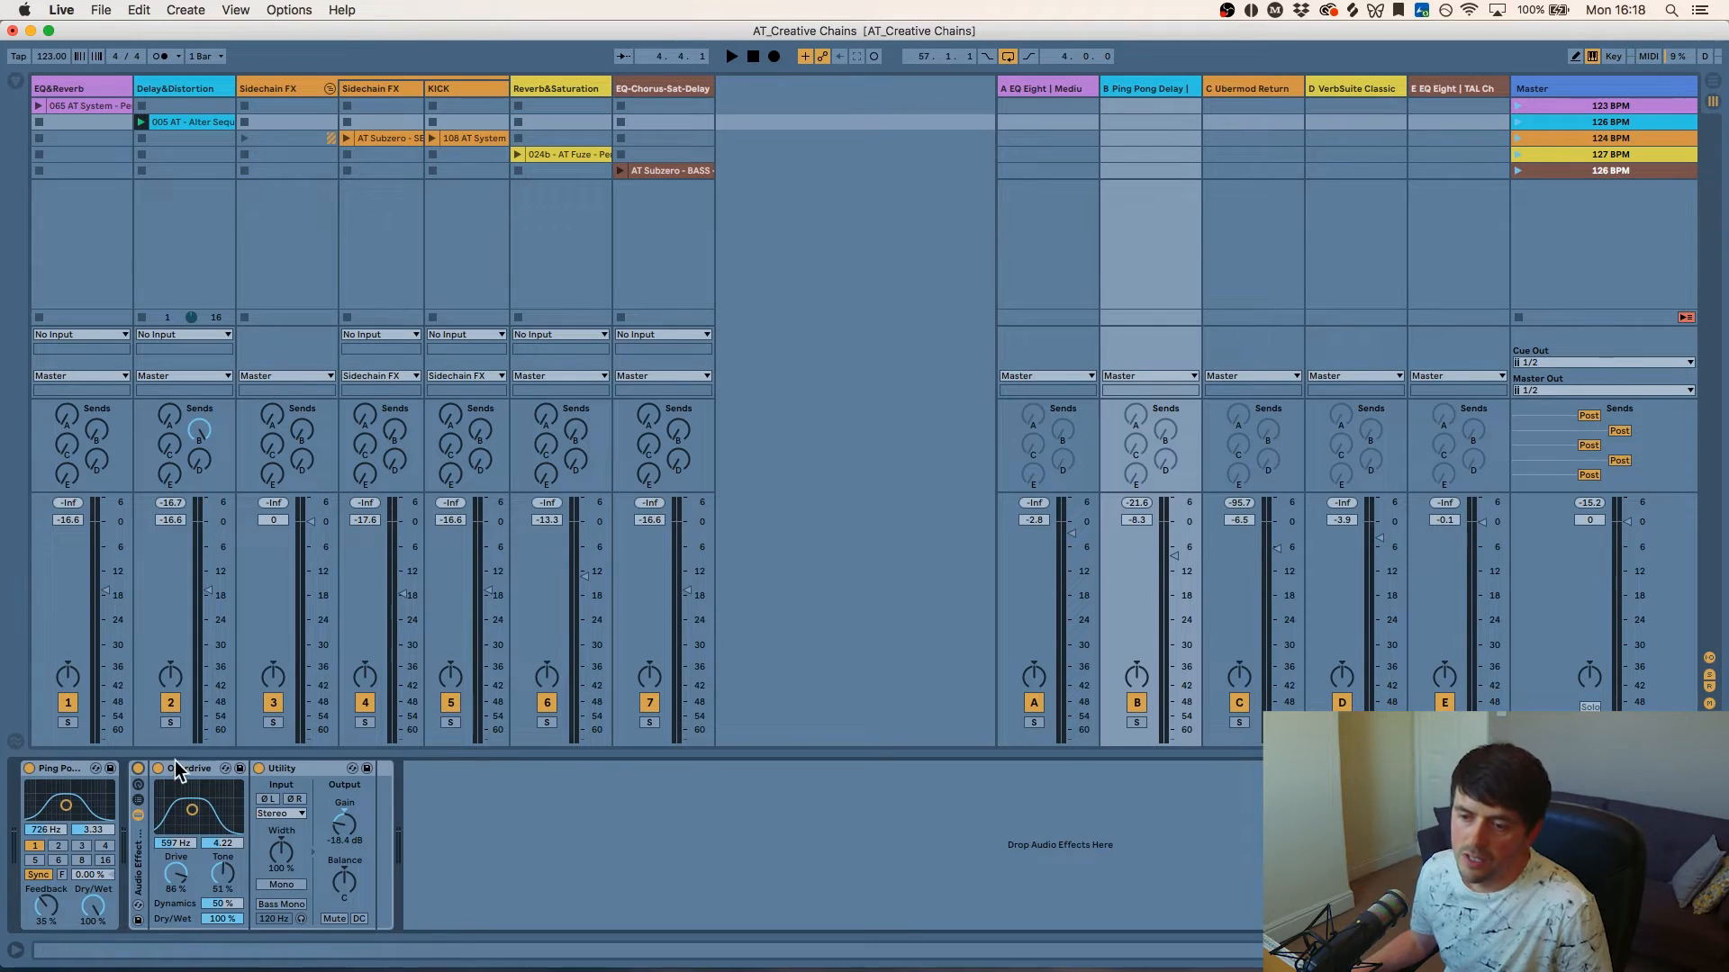
{"action": "left_click", "coordinate": [138, 768]}
{"action": "key", "text": "space"}
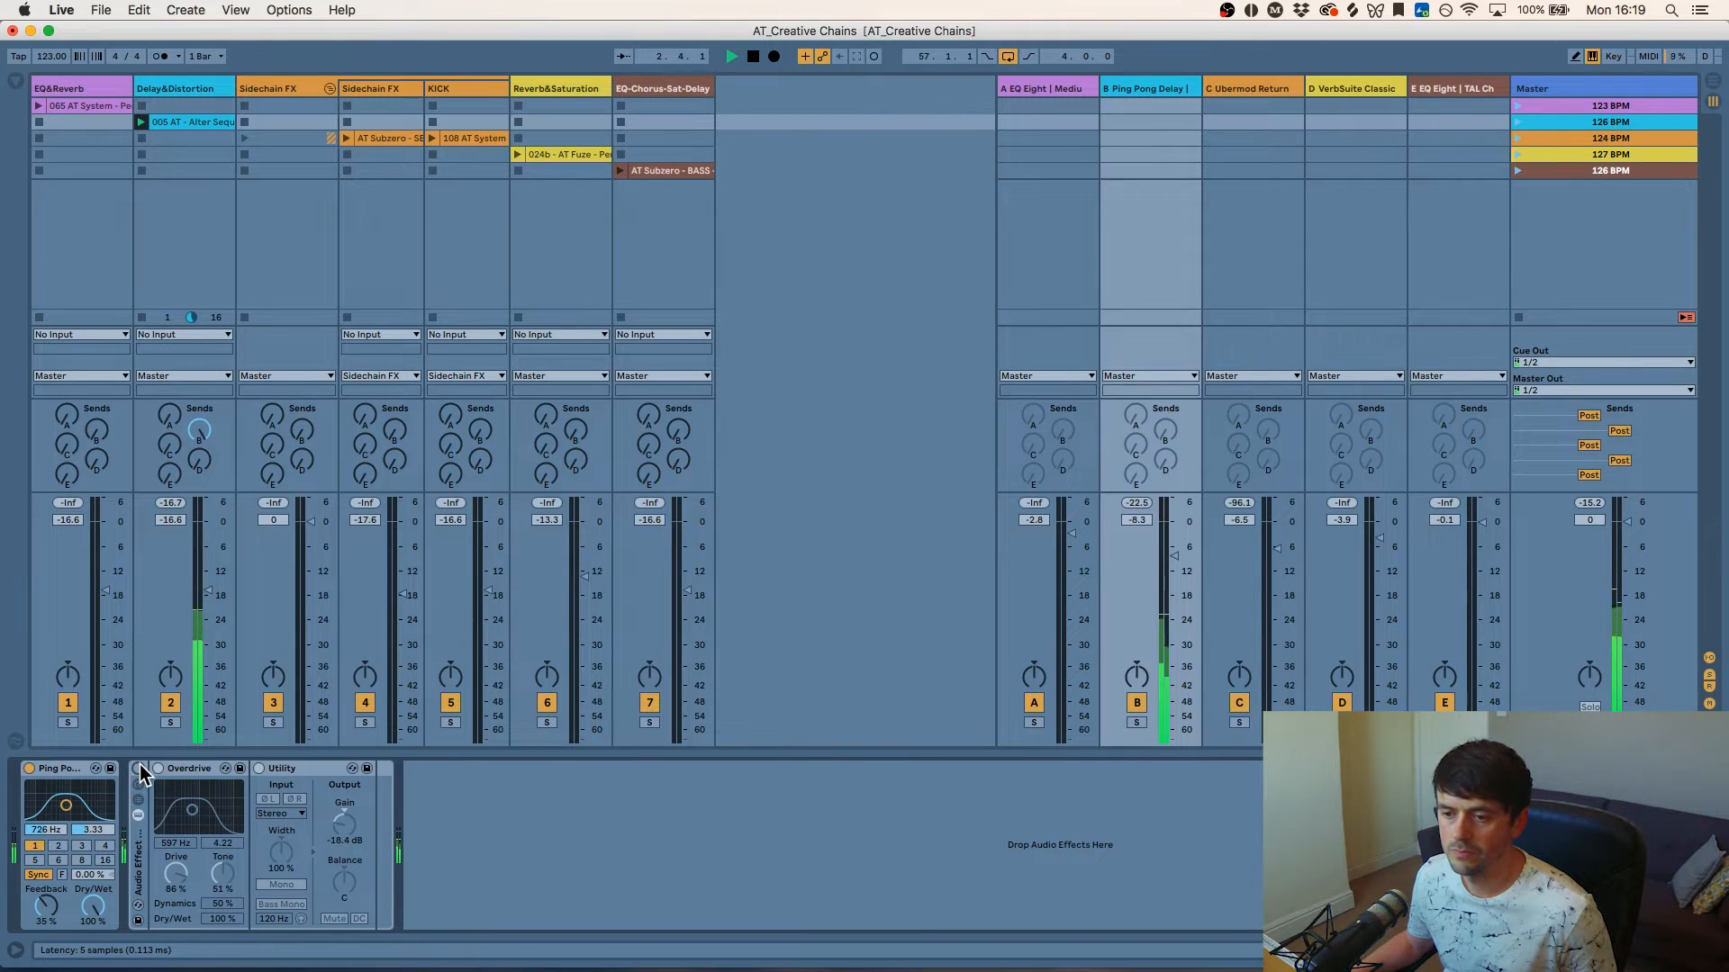
{"action": "left_click", "coordinate": [139, 768]}
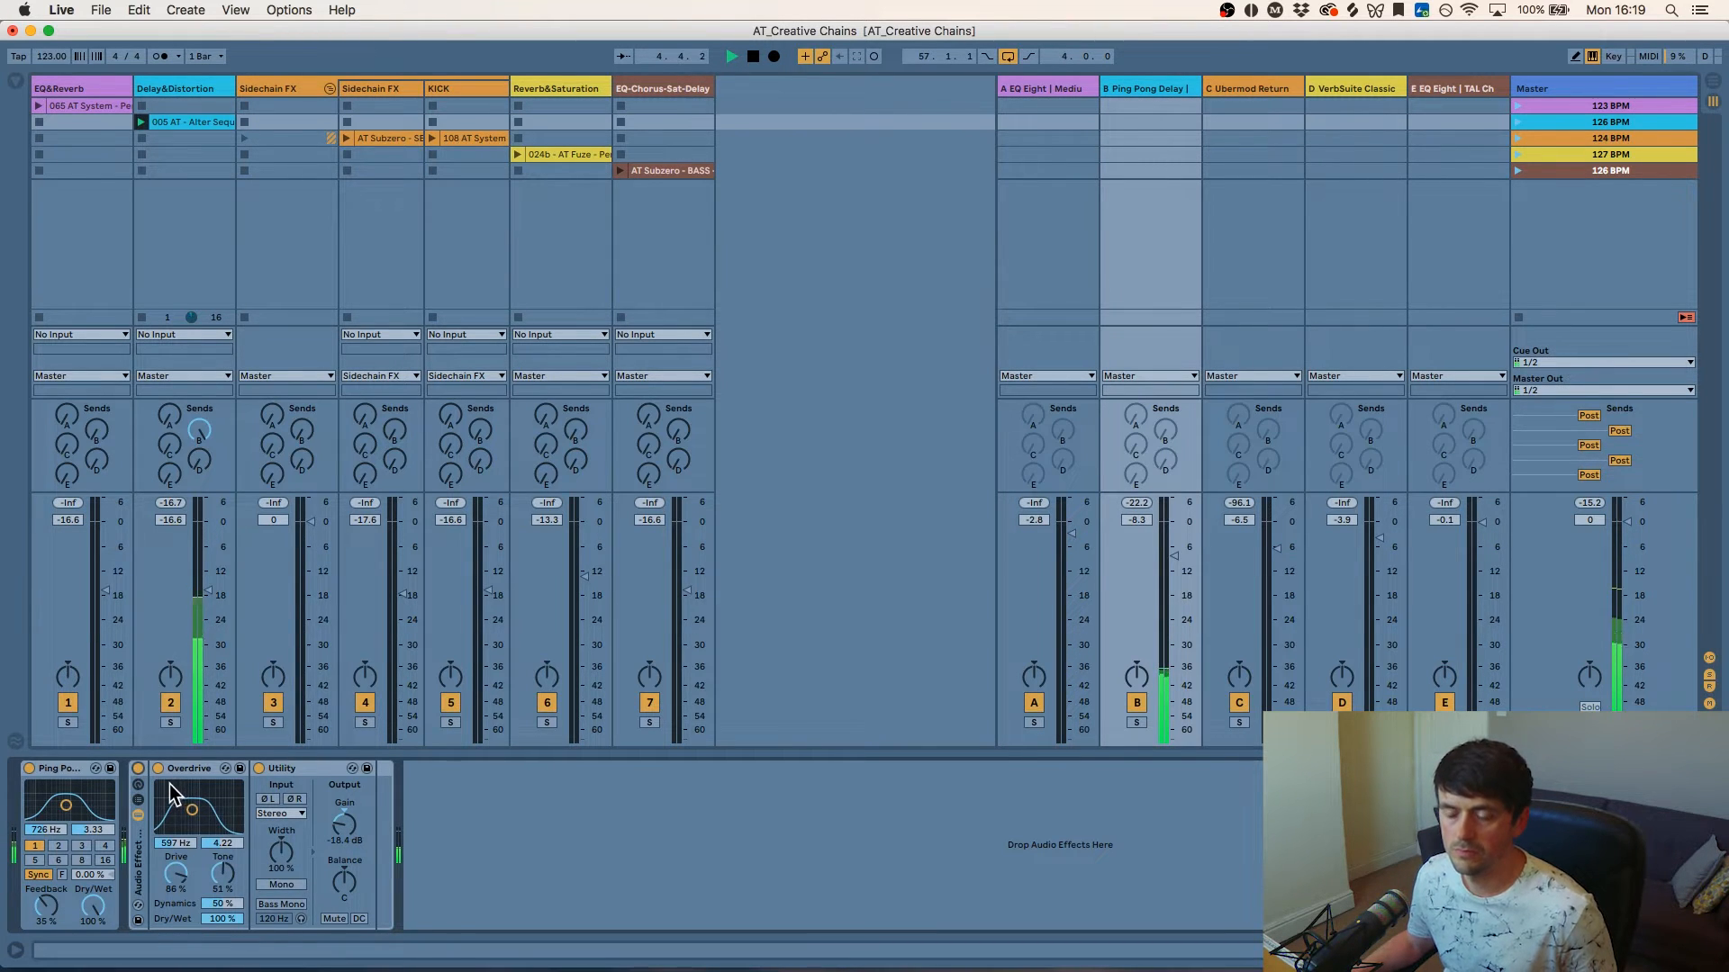
- Set the Ping Pong Delay's feedback on return B to 30 % and stop the Delay&Distortion track's clip
{"action": "mouse_move", "coordinate": [46, 905]}
{"action": "left_mouse_down"}
{"action": "mouse_move", "coordinate": [46, 887]}
{"action": "mouse_move", "coordinate": [46, 910]}
{"action": "left_mouse_up"}
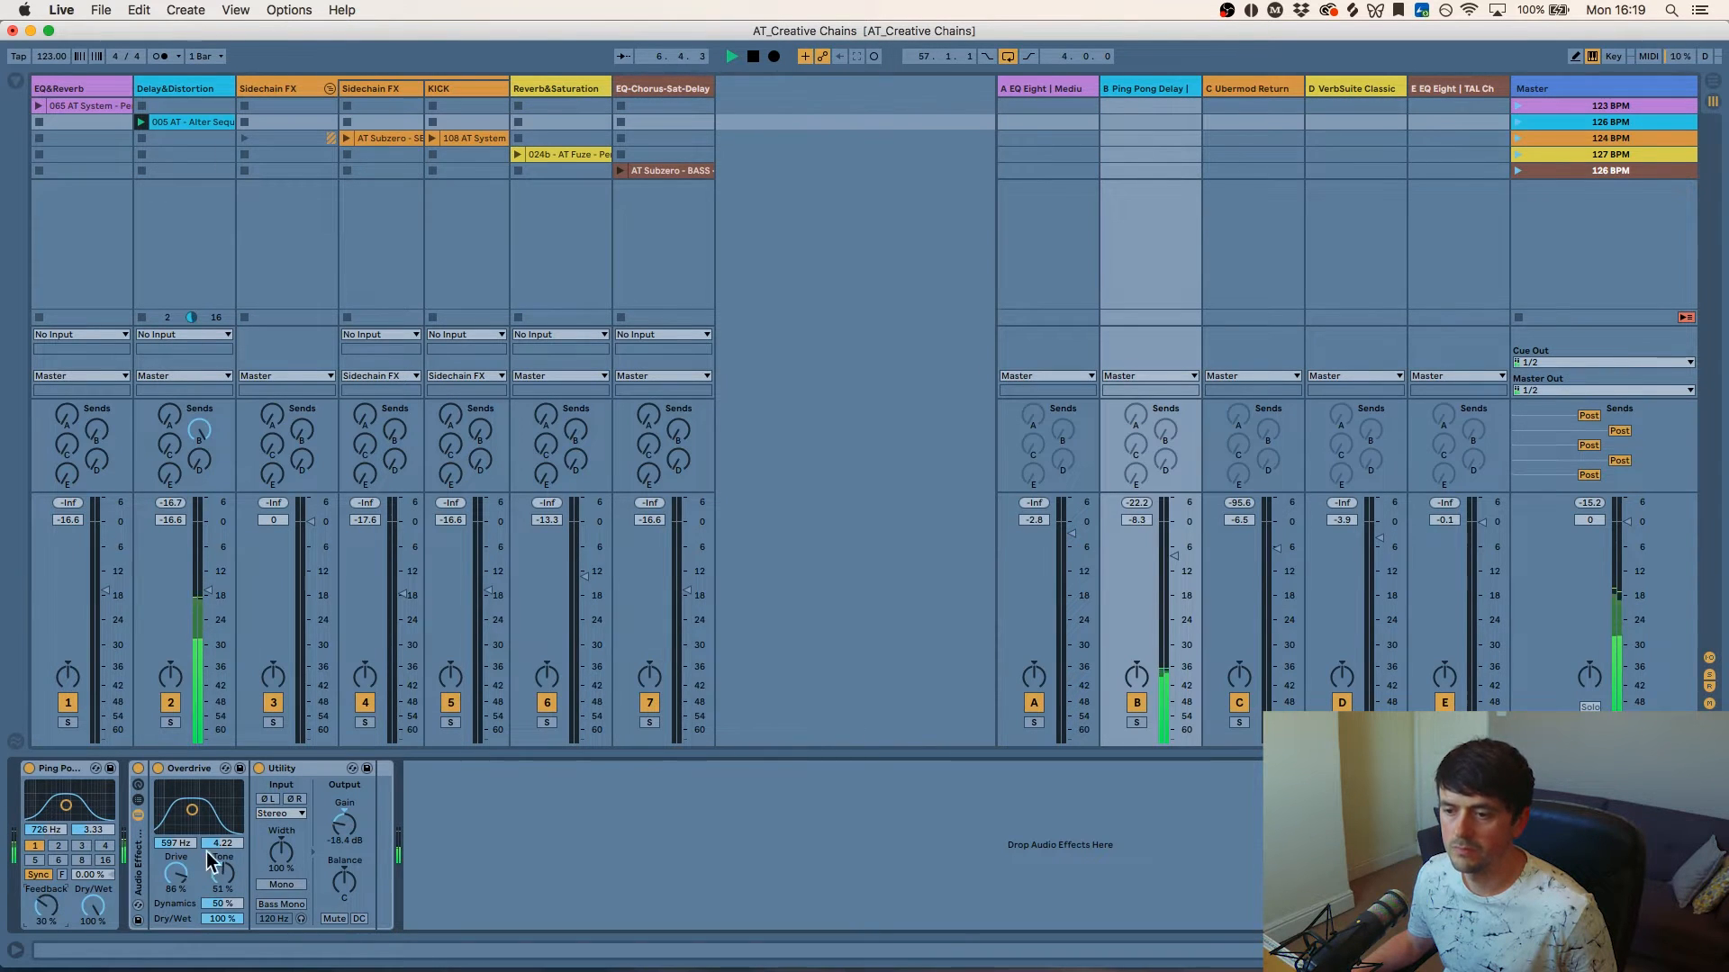
{"action": "key", "text": "space"}
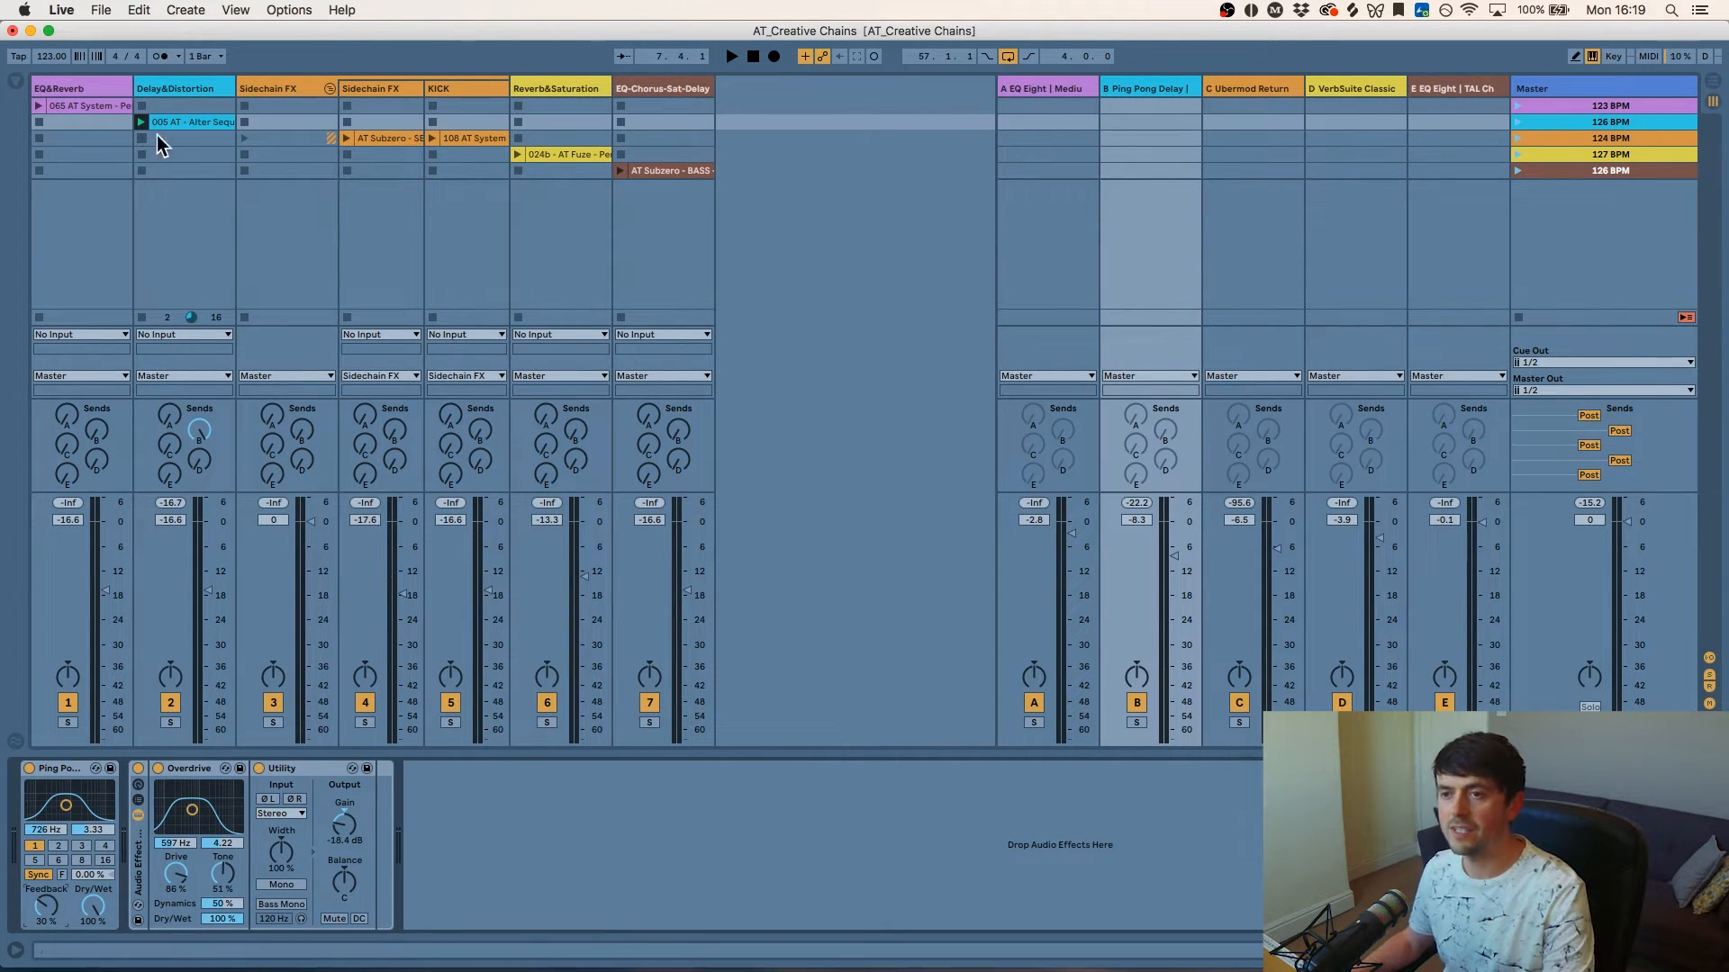
{"action": "left_click", "coordinate": [181, 111]}
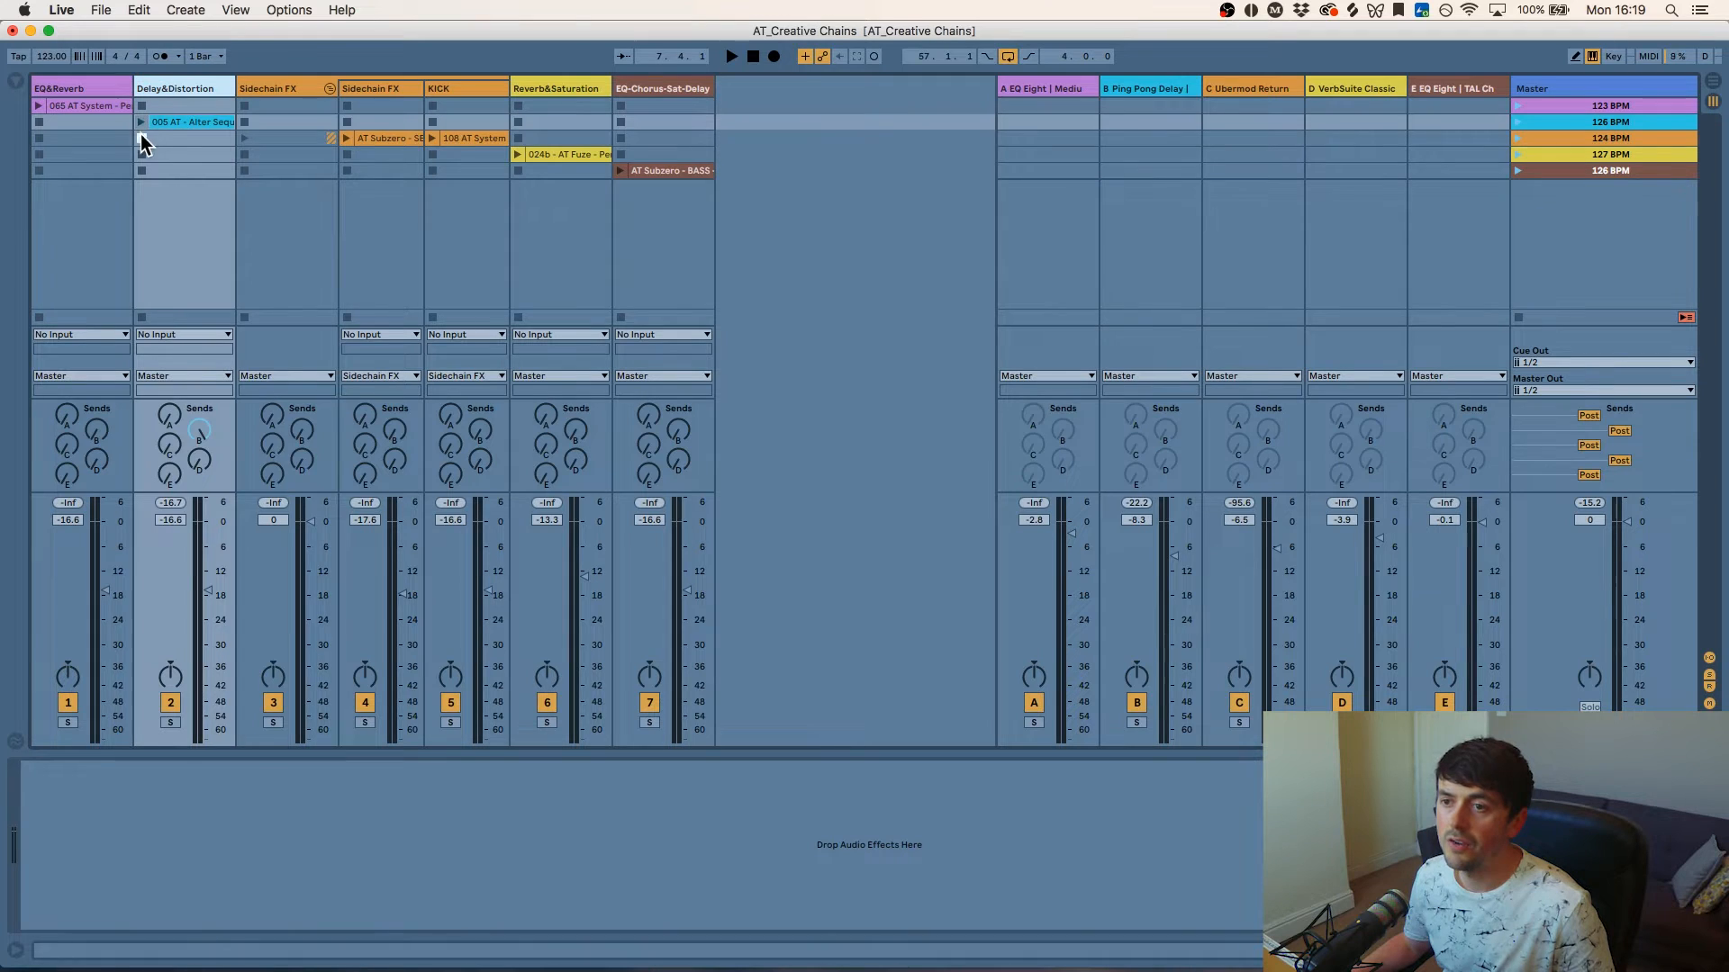
- Inspect return C's effect chain, viewing the ValhallaUberMod and EQuality plug-in windows and the Reverb device
{"action": "left_click", "coordinate": [288, 98]}
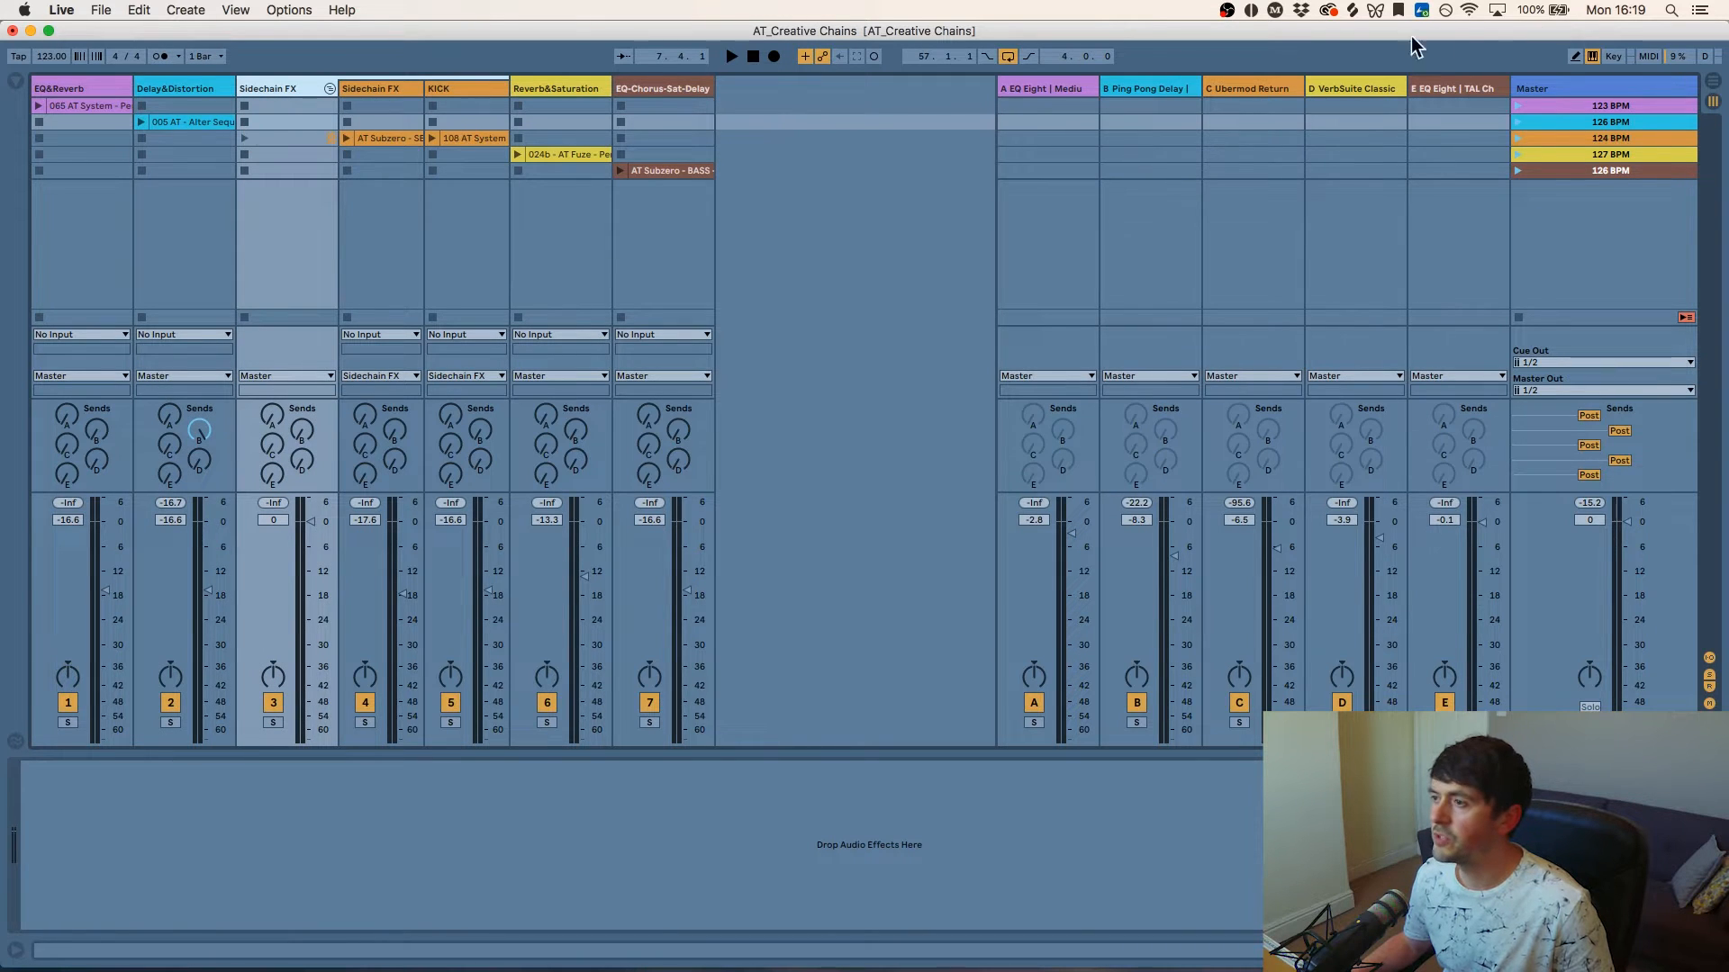
{"action": "left_click", "coordinate": [1270, 89]}
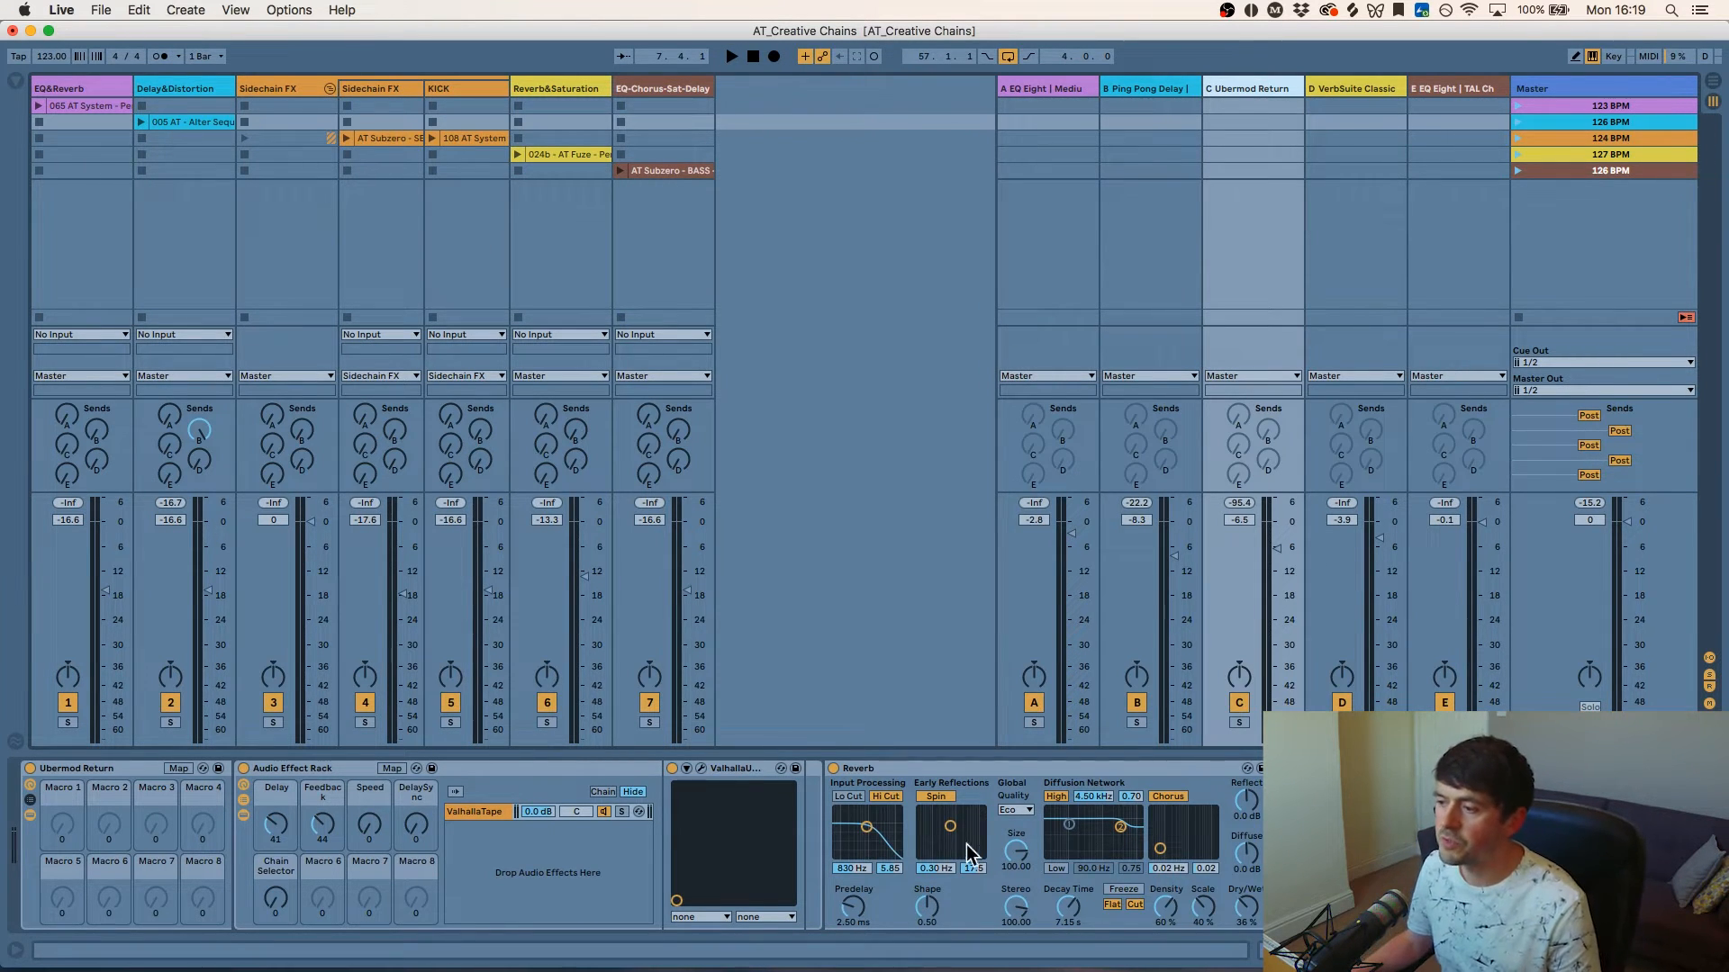
{"action": "left_click", "coordinate": [701, 768]}
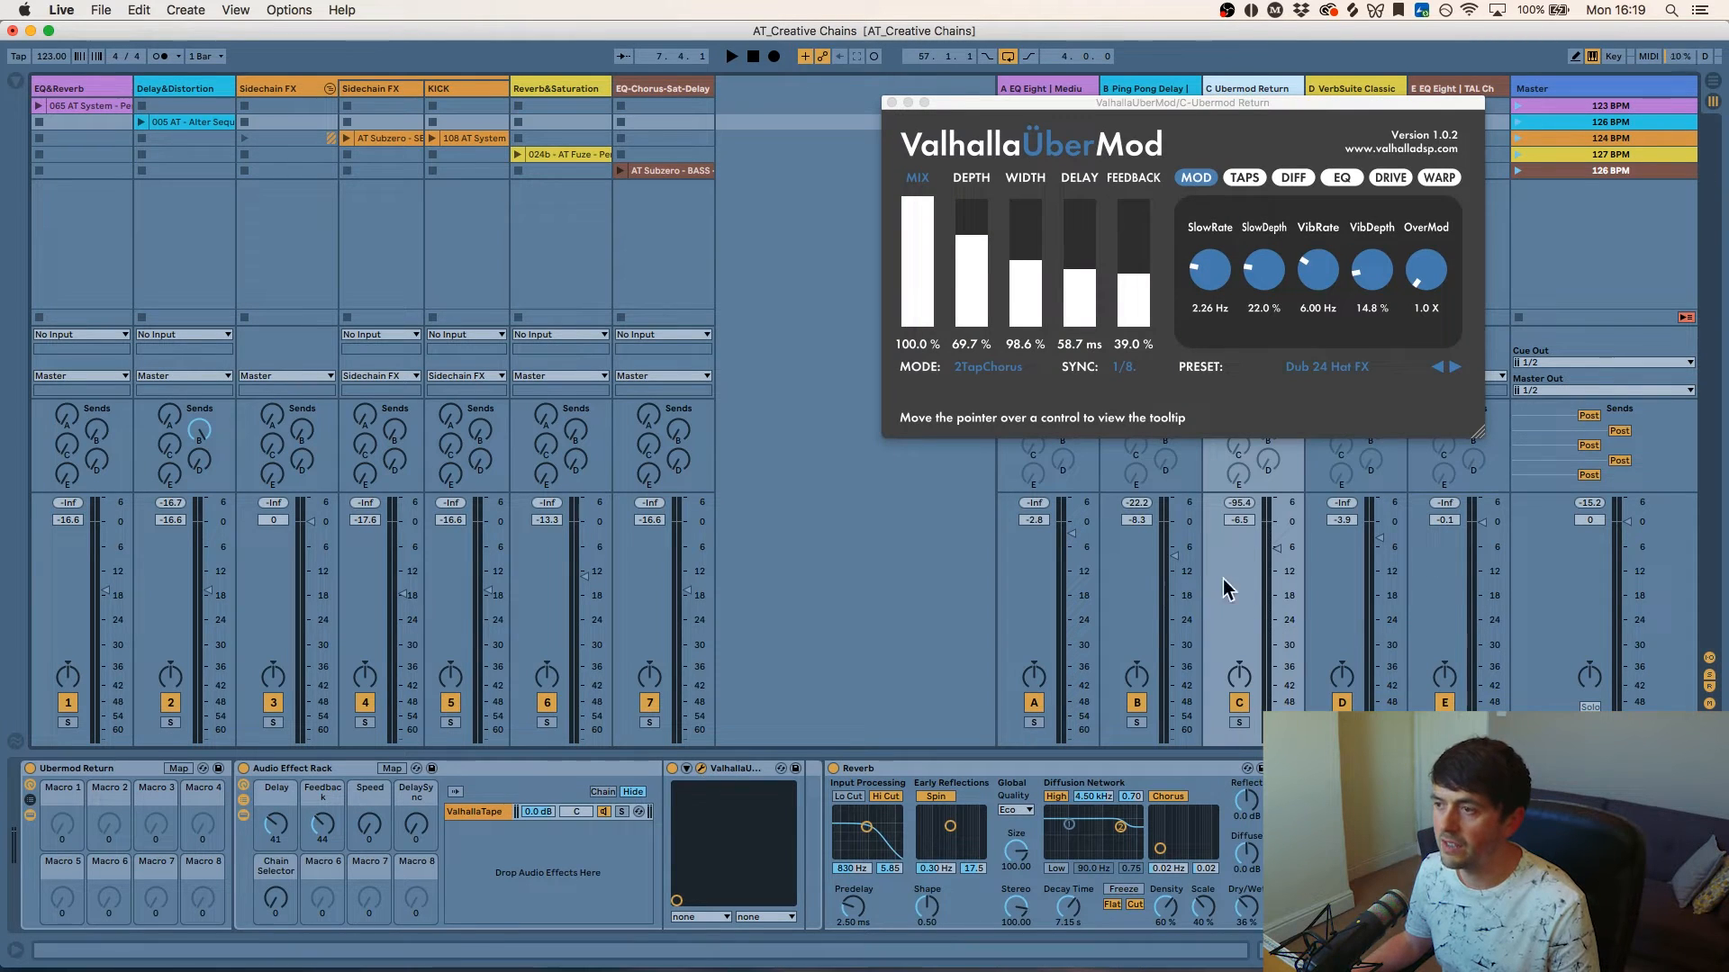
{"action": "left_click", "coordinate": [892, 102]}
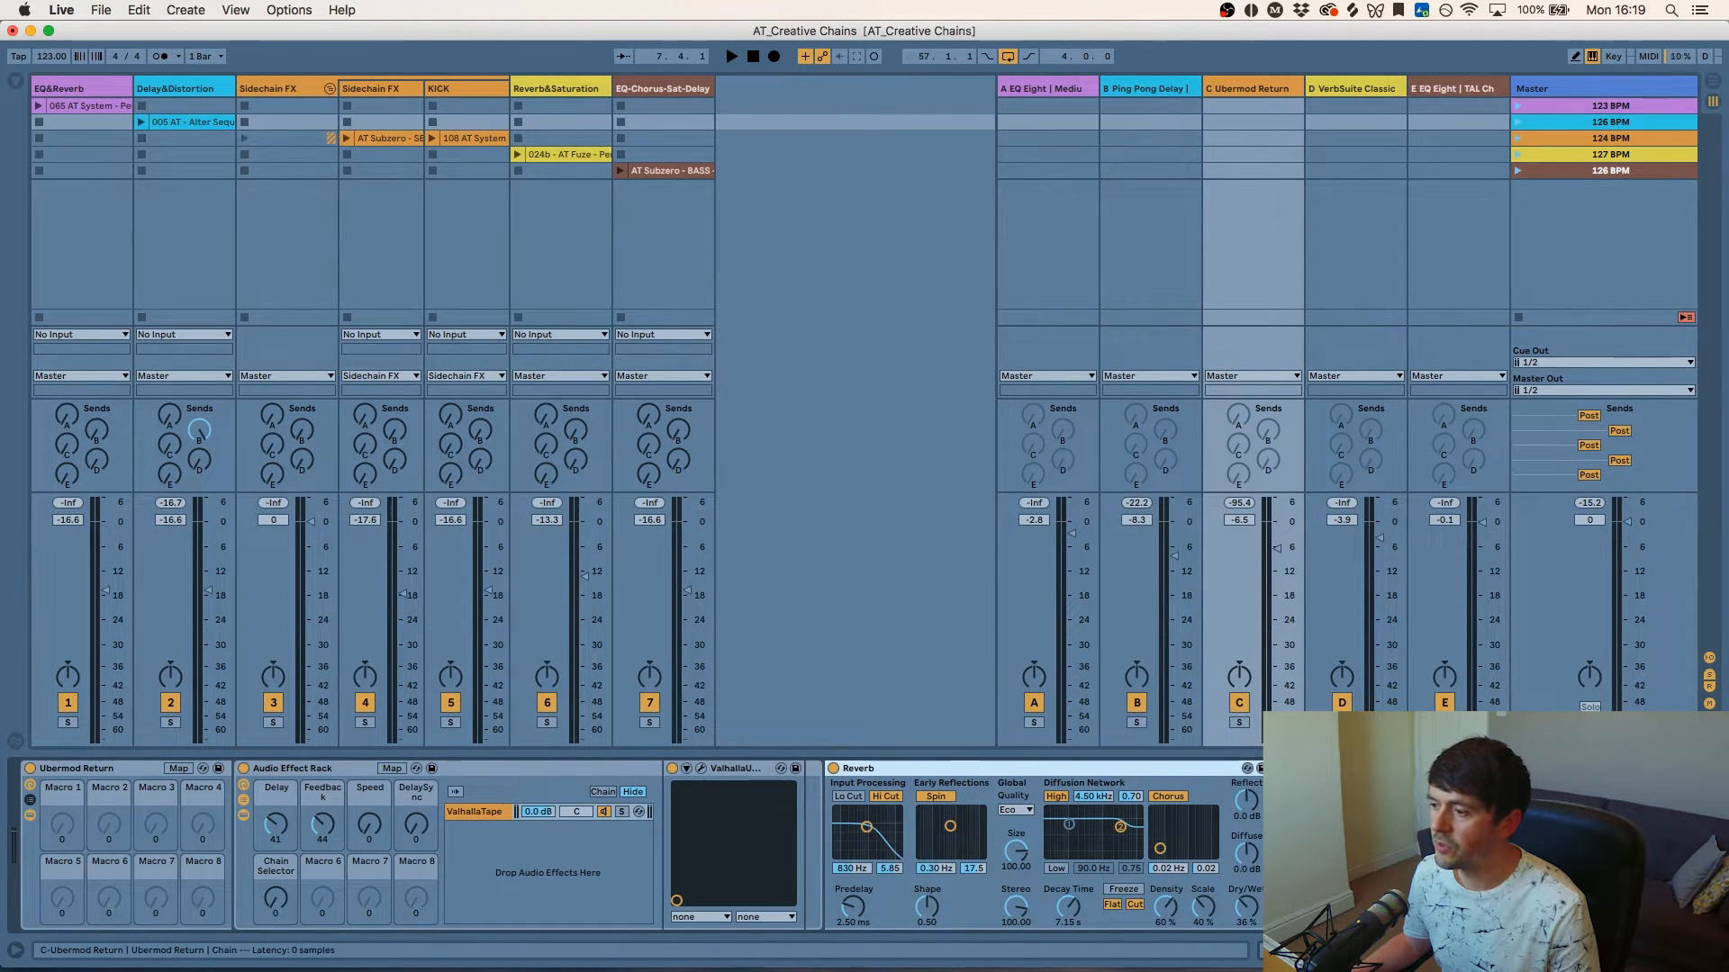
{"action": "left_click", "coordinate": [1314, 769]}
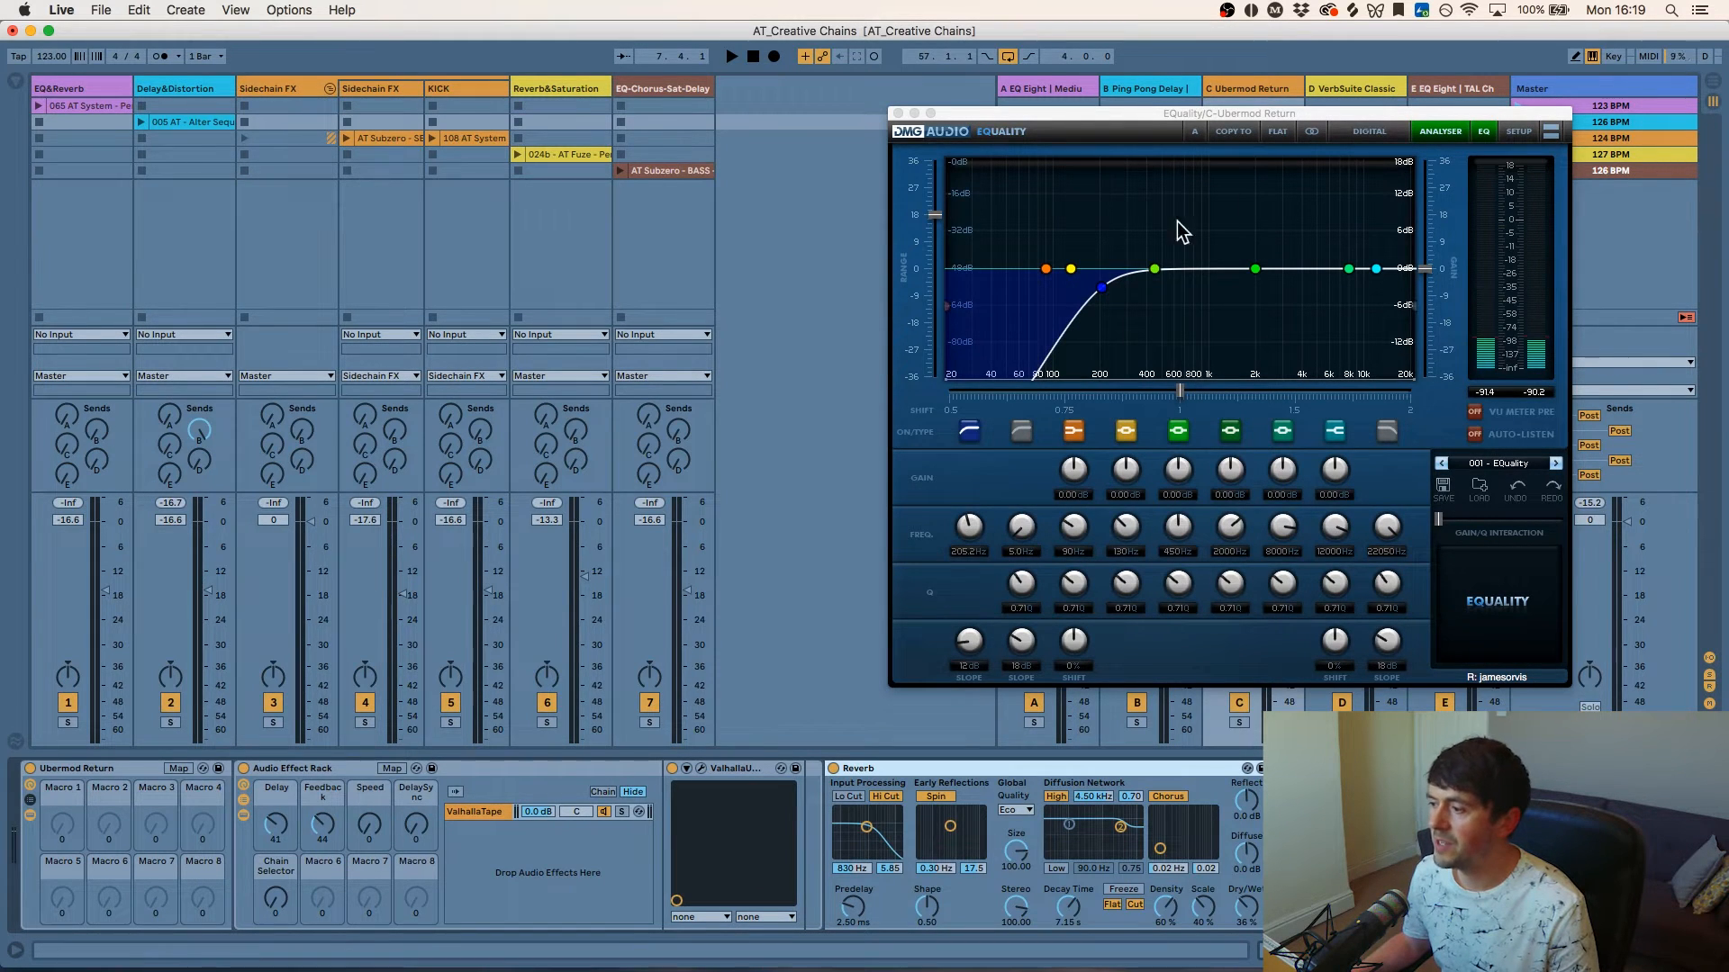
{"action": "left_click", "coordinate": [1312, 768]}
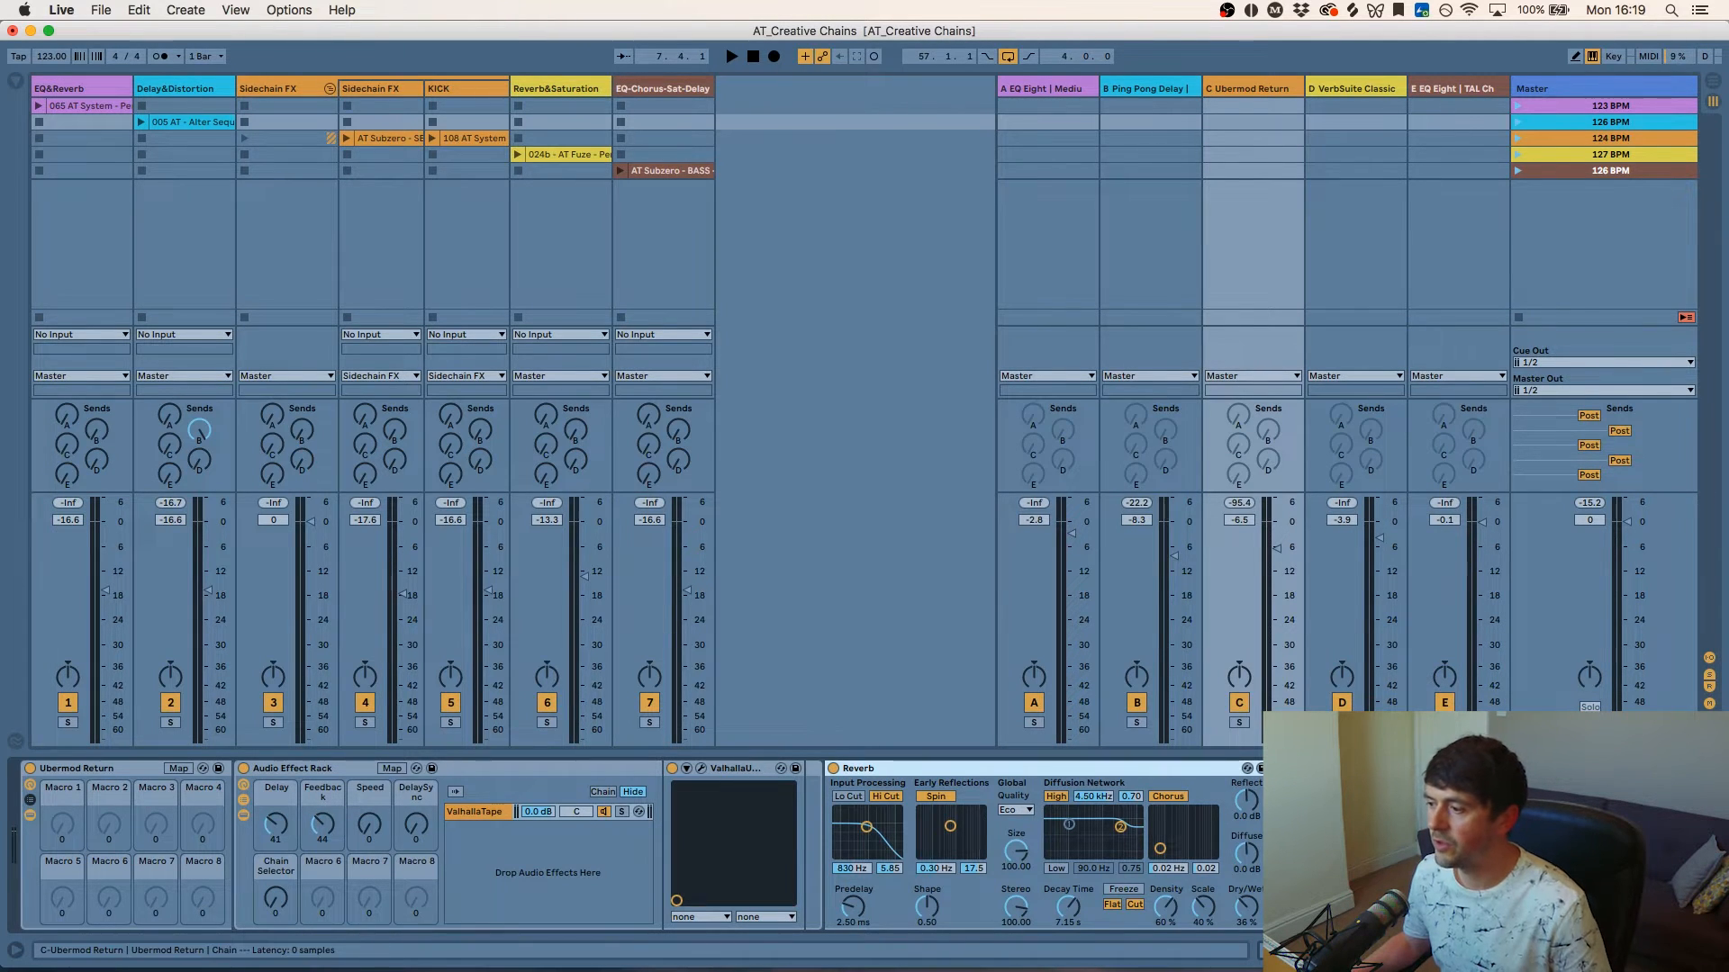
{"action": "left_click", "coordinate": [1486, 768]}
{"action": "scroll", "coordinate": [1486, 768], "scroll_direction": "right", "scroll_amount": 2}
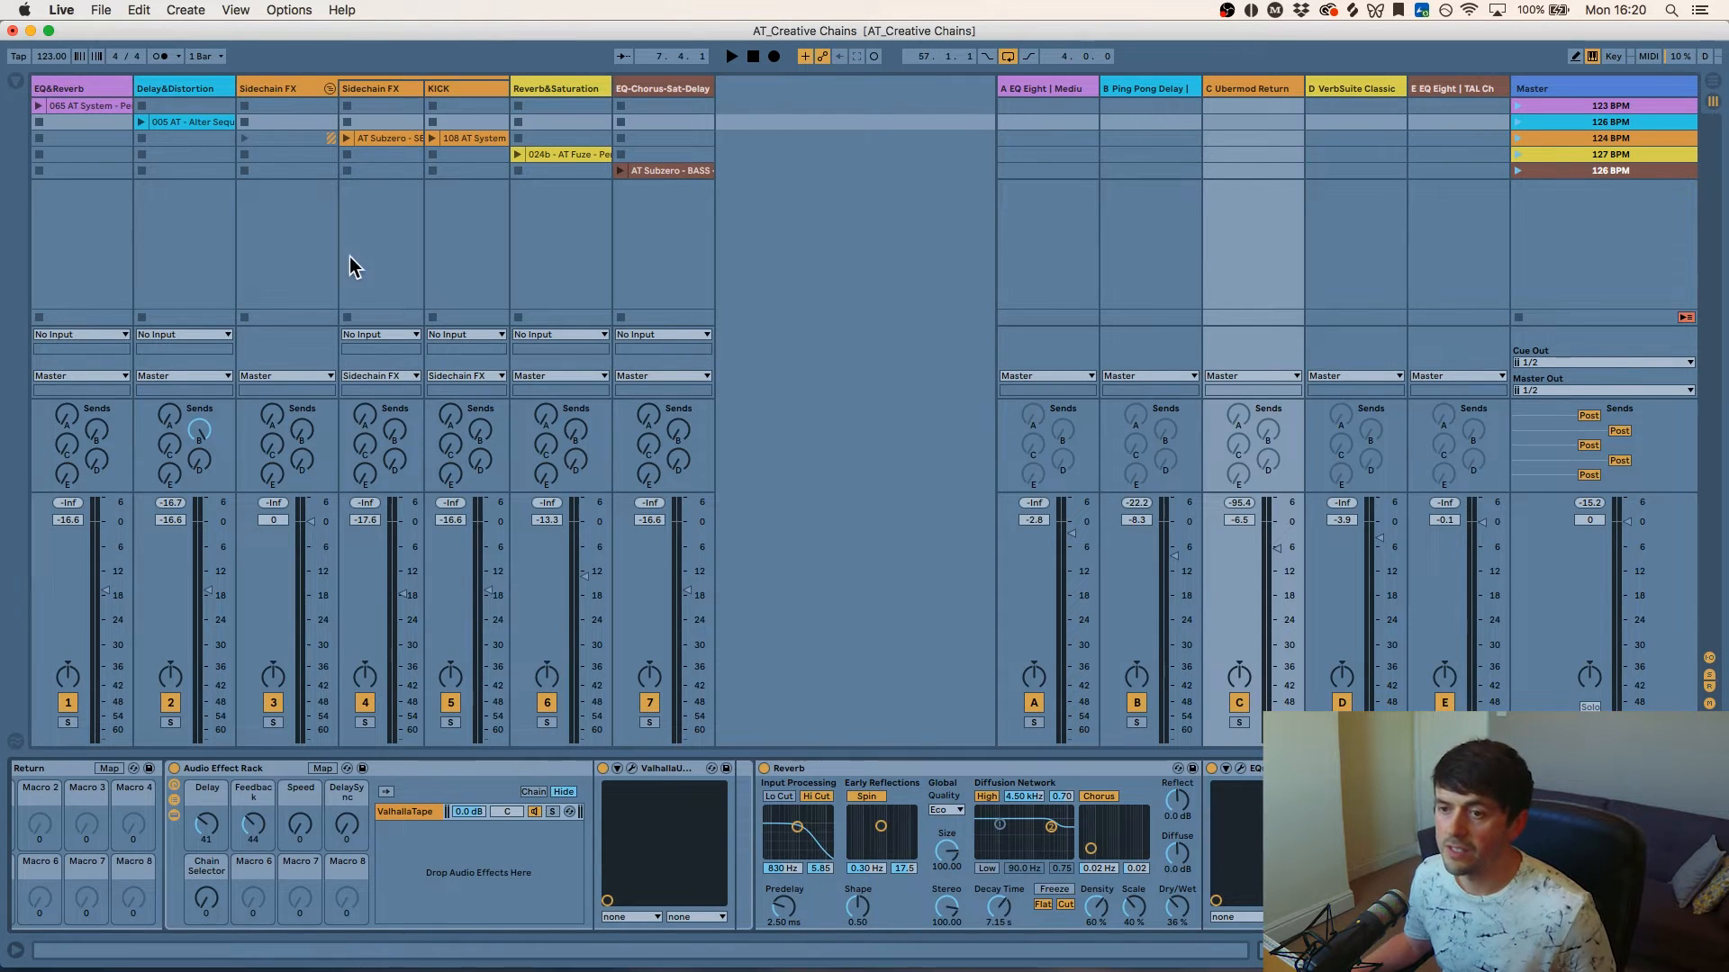
- Launch the Sidechain FX group's clips and raise track 4's send C to audition return C, stopping playback at the end
{"action": "left_click", "coordinate": [154, 135]}
{"action": "left_click", "coordinate": [247, 138]}
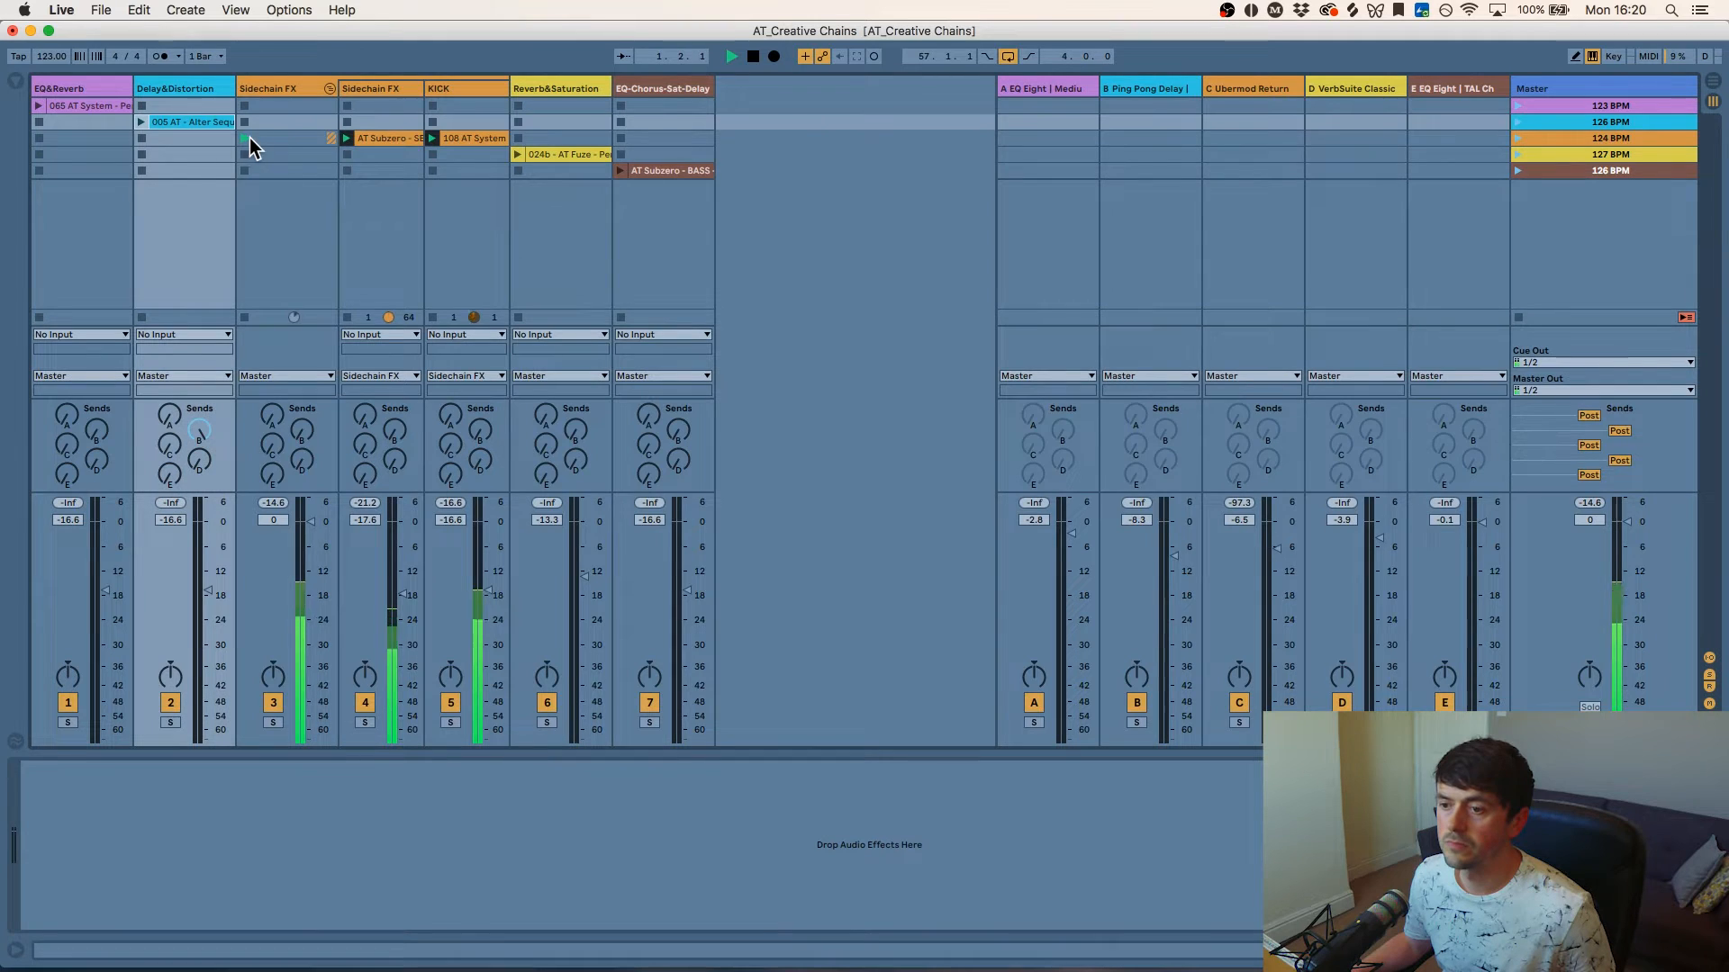
{"action": "left_click", "coordinate": [1261, 87]}
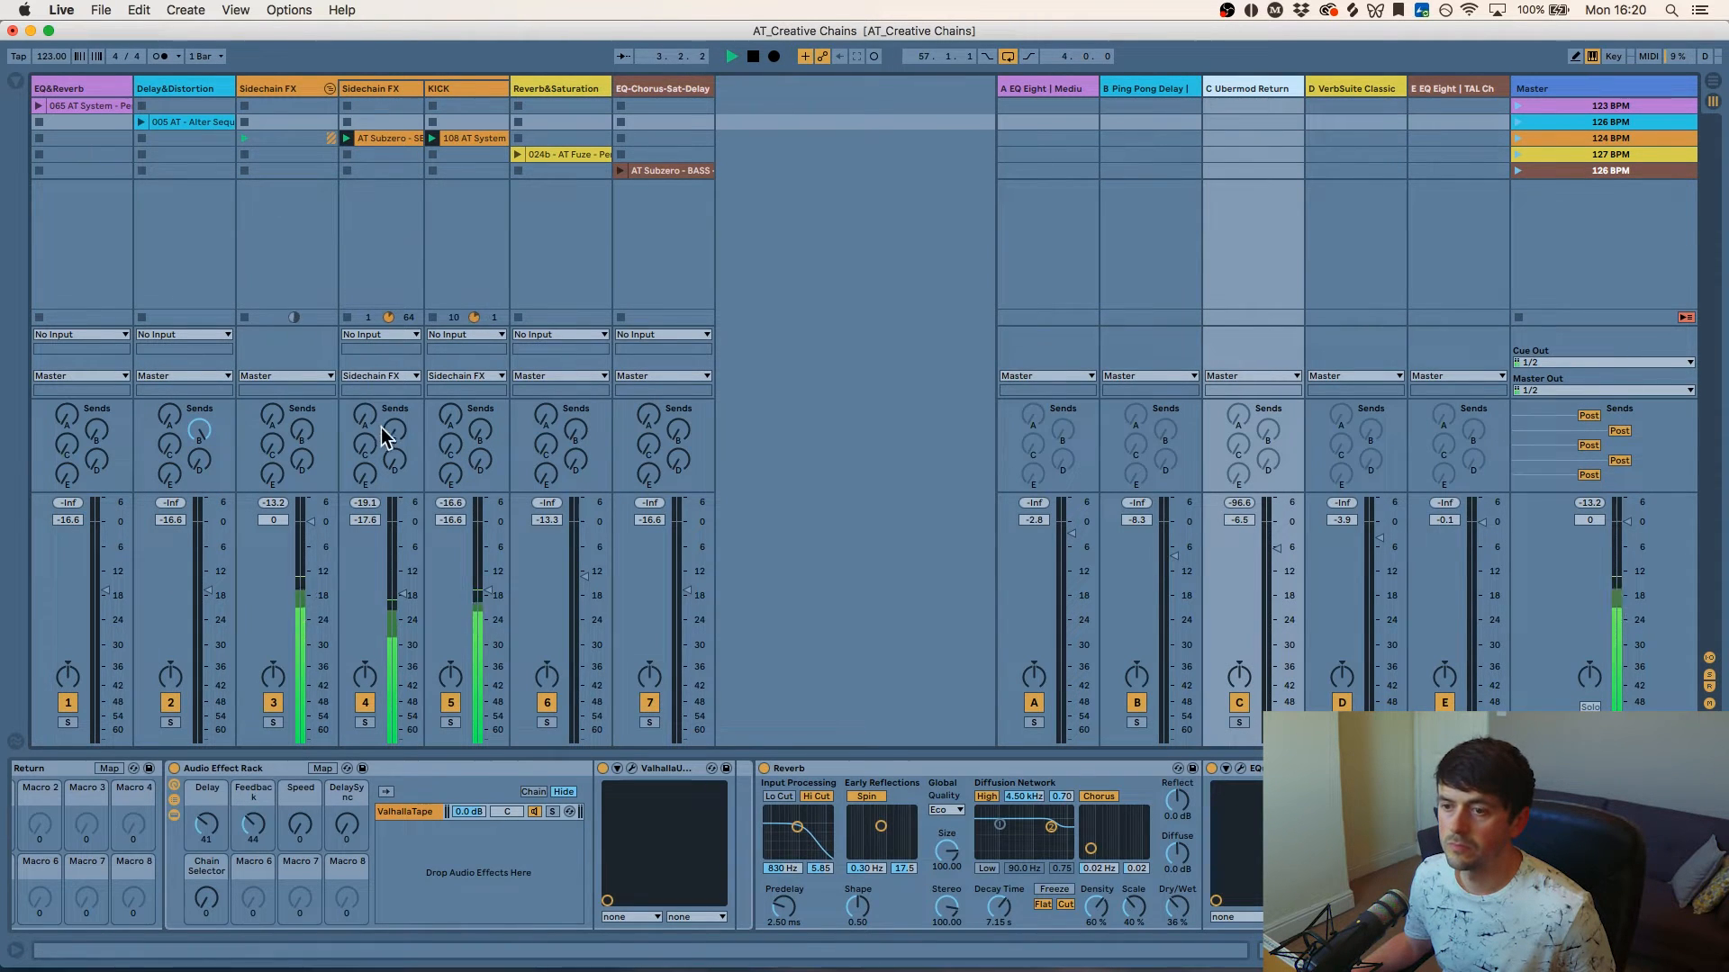
{"action": "left_click_drag", "start_coordinate": [364, 444], "coordinate": [365, 403]}
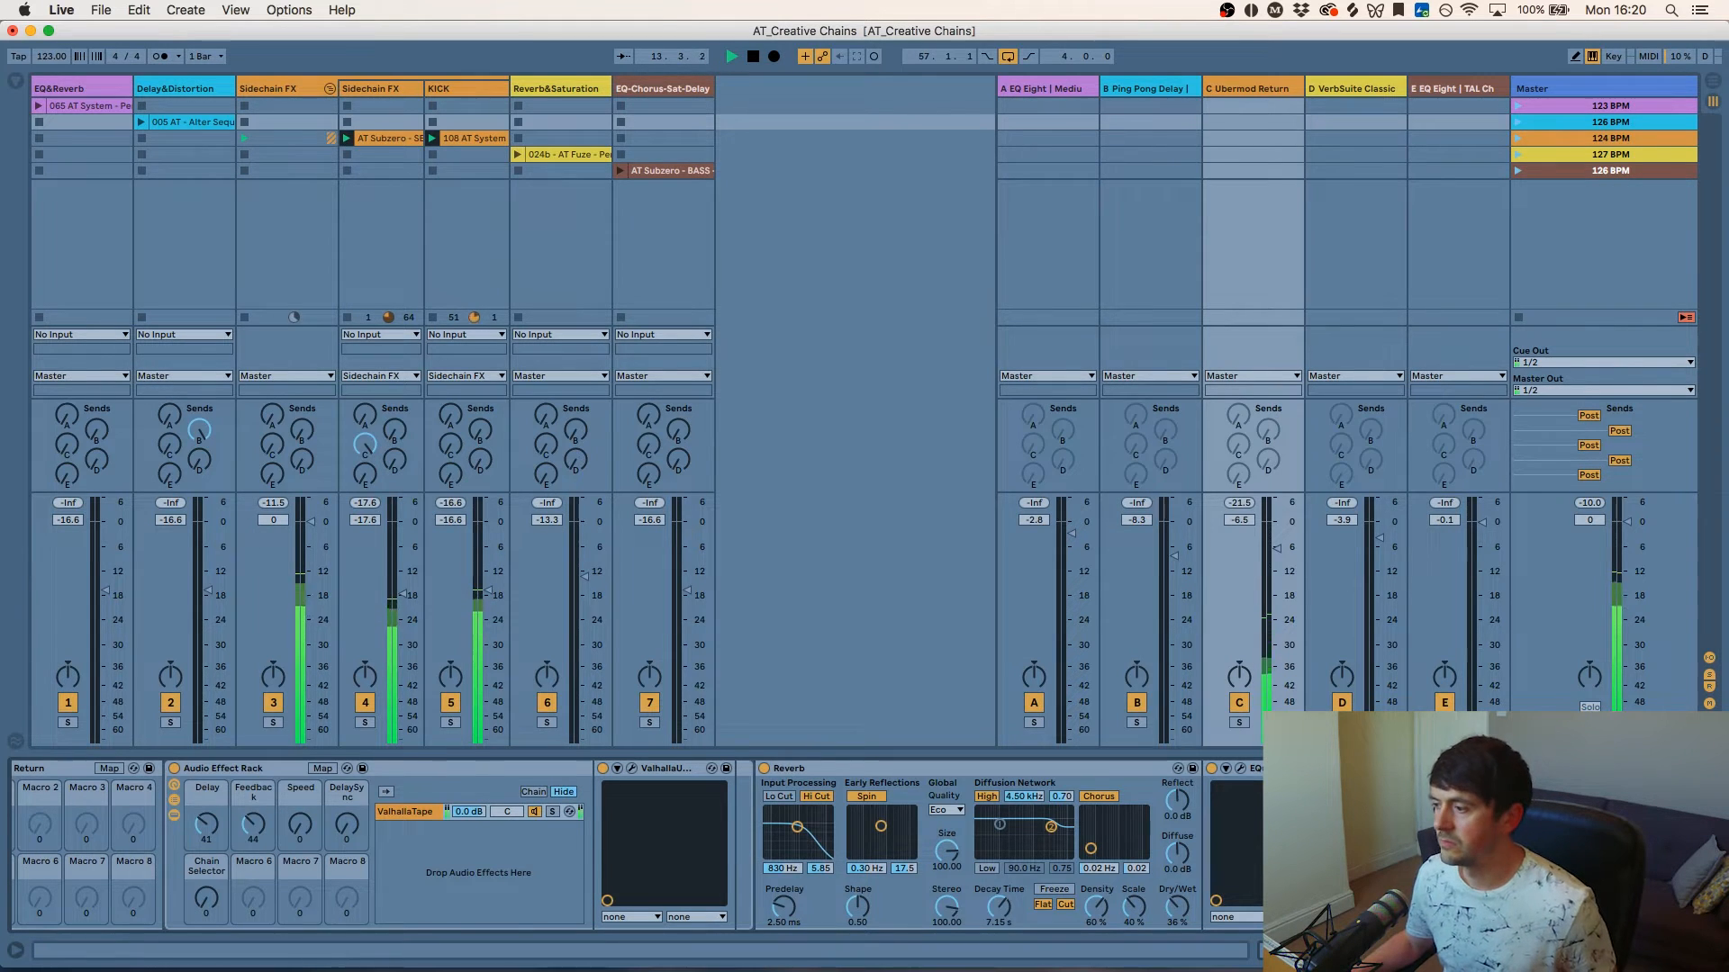
{"action": "key", "text": "space"}
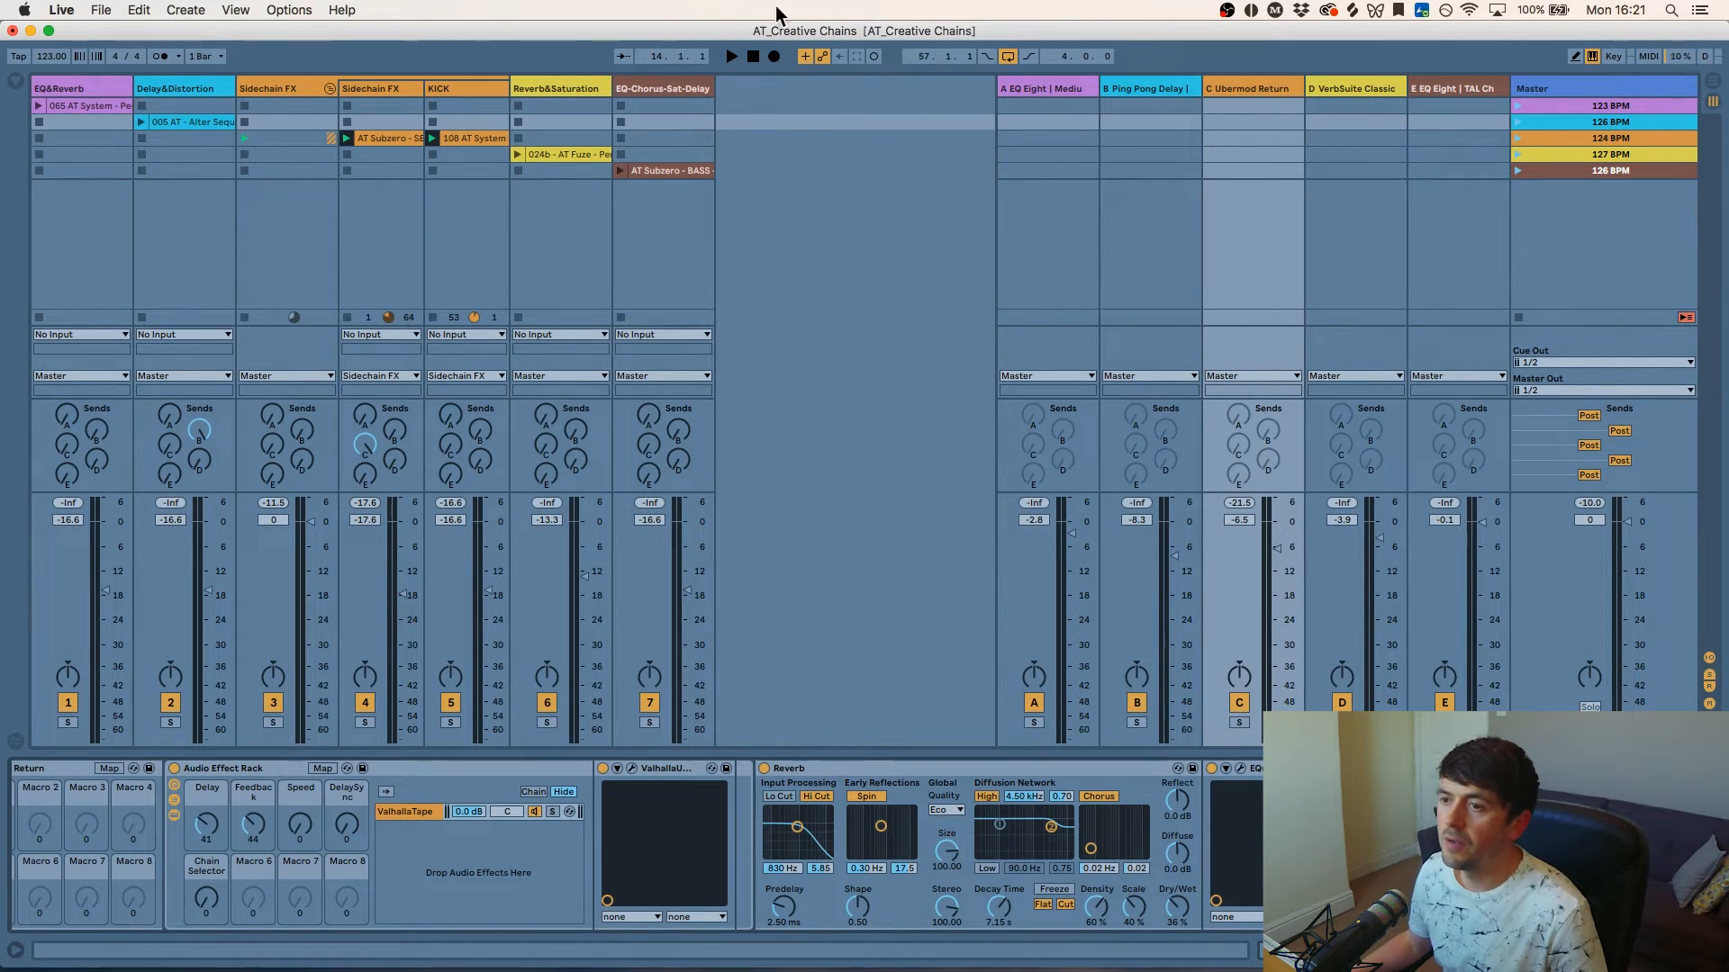
- Review return D's VerbSuite Classics and Decapitator plug-ins for the Reverb&Saturation track, leaving only the VerbSuite Classics window open
{"action": "left_click", "coordinate": [553, 89]}
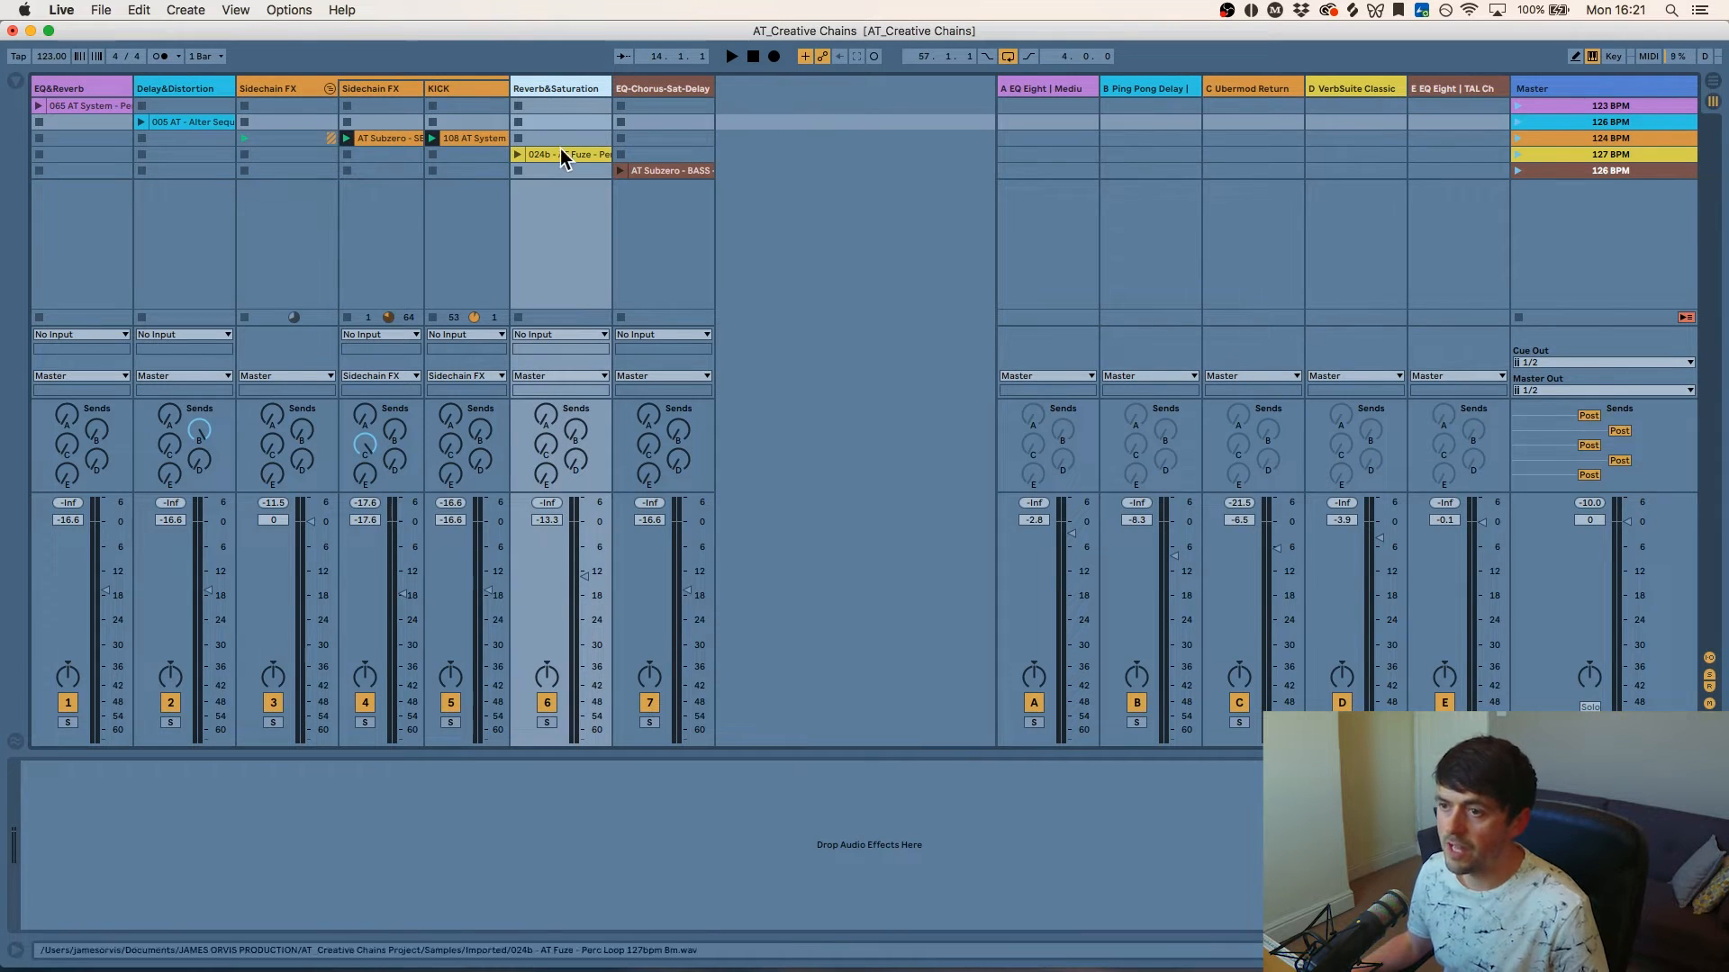
{"action": "left_click", "coordinate": [1345, 89]}
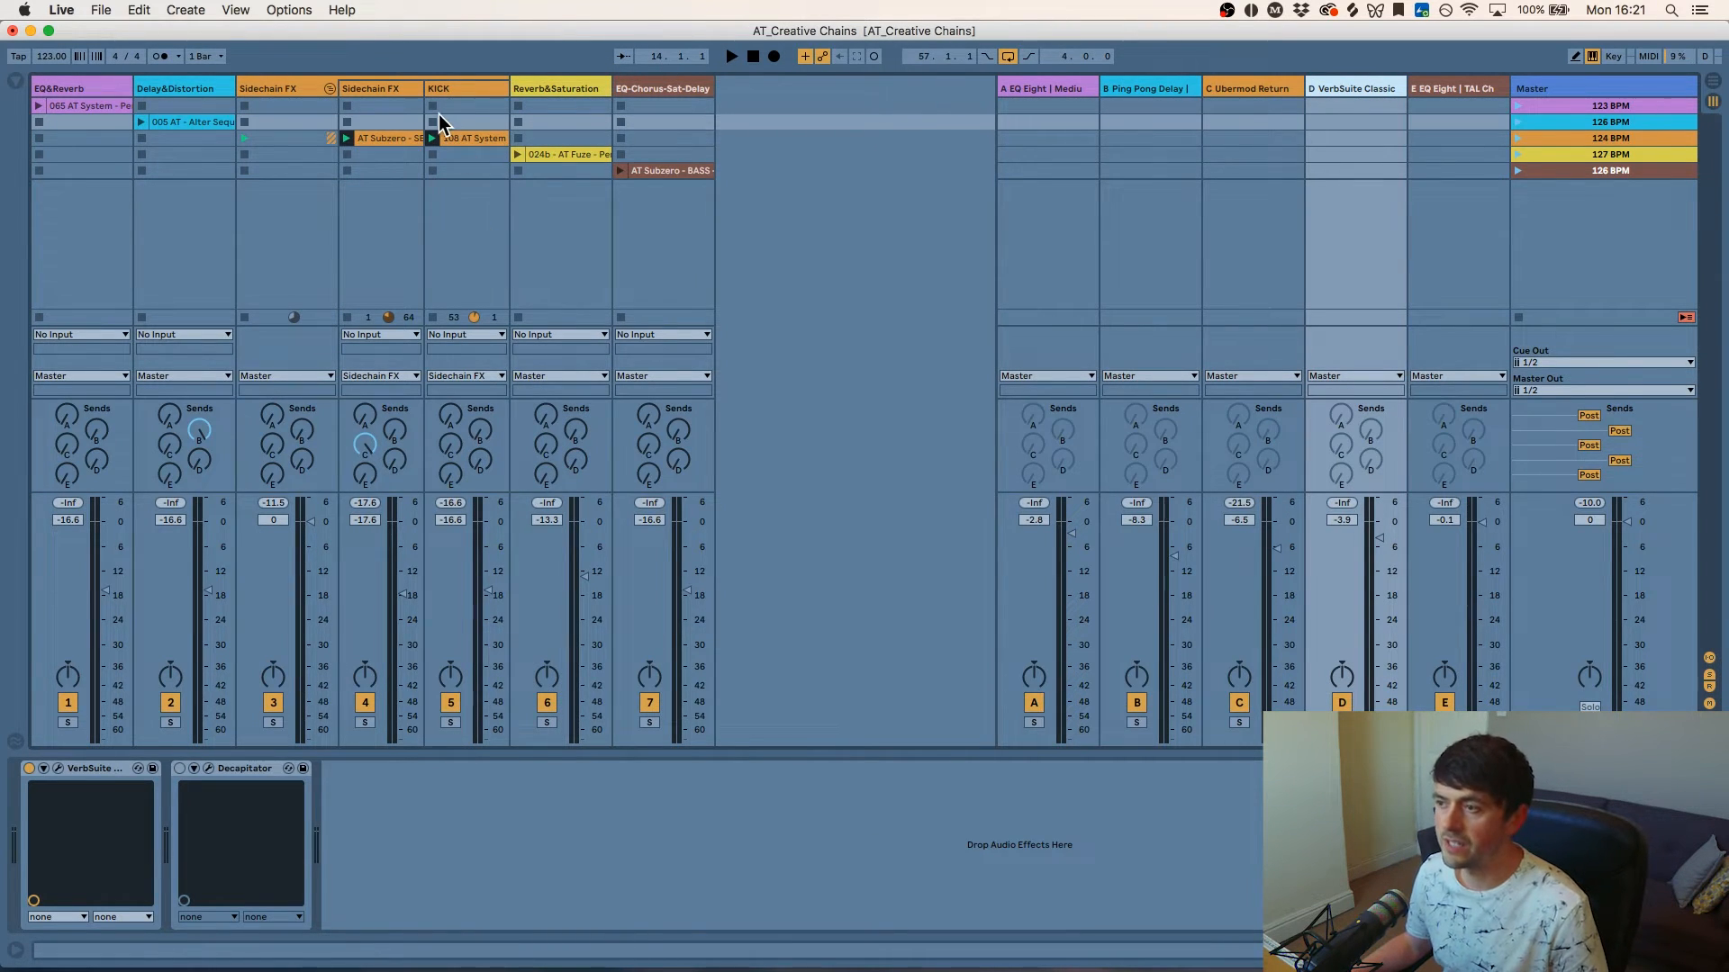
{"action": "left_click", "coordinate": [571, 86]}
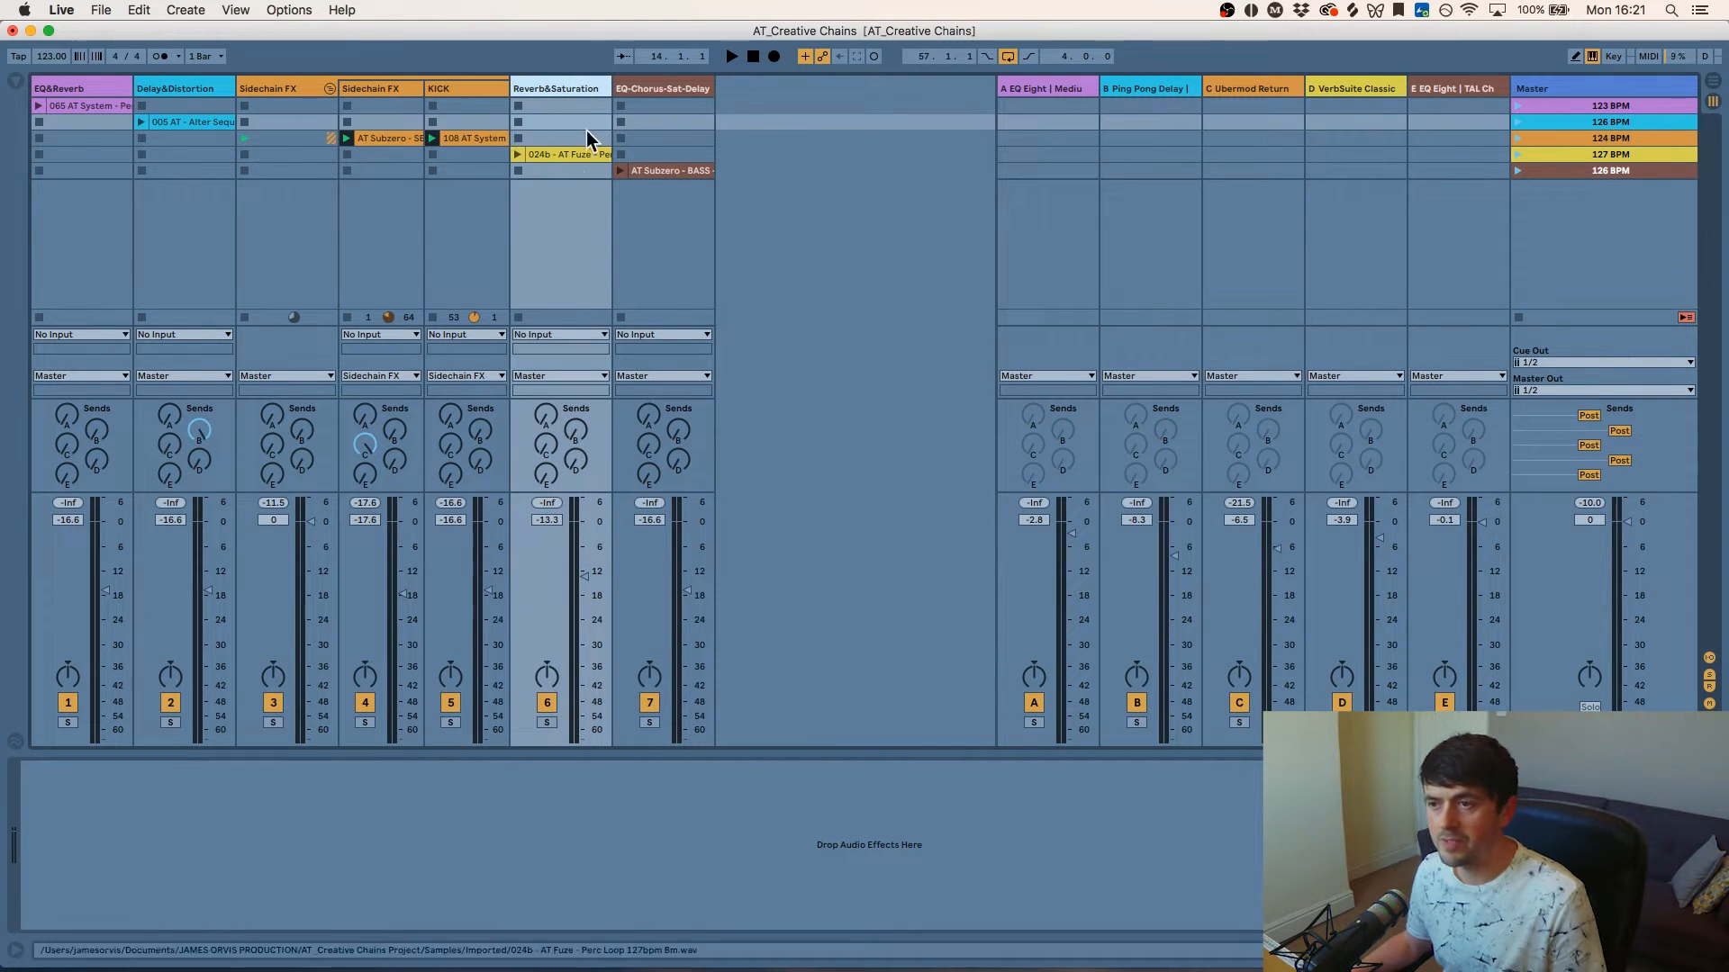
{"action": "left_click", "coordinate": [569, 153]}
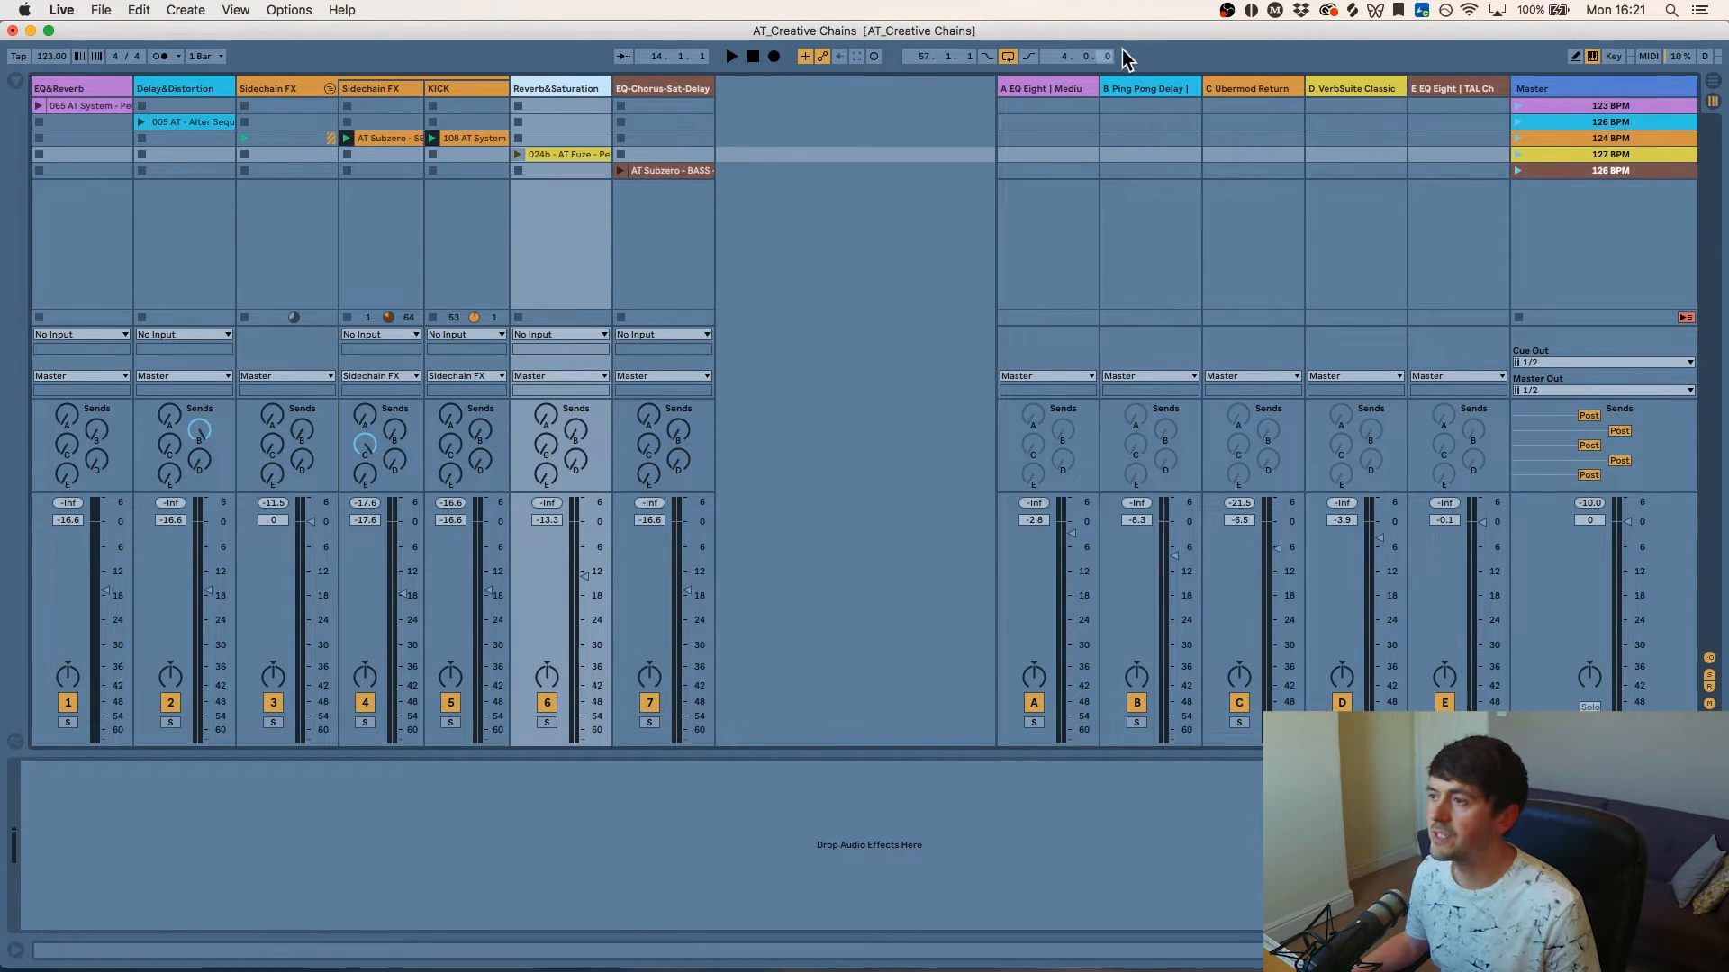
{"action": "left_click", "coordinate": [1378, 90]}
{"action": "left_click", "coordinate": [547, 105]}
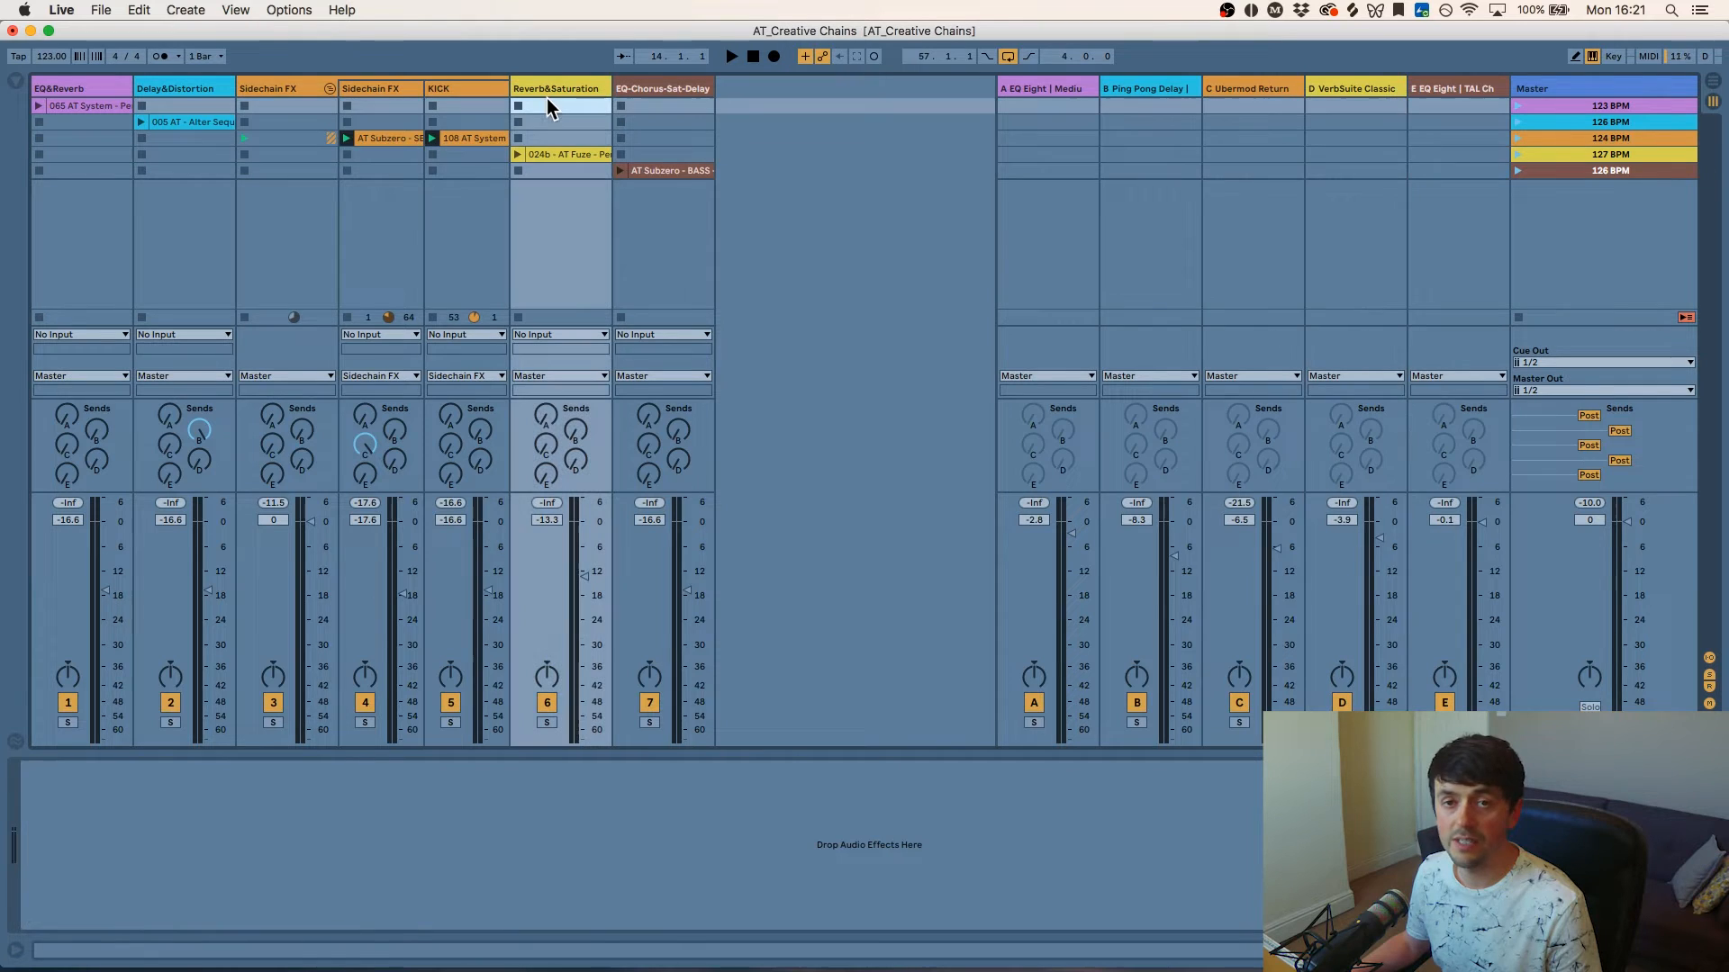
{"action": "left_click", "coordinate": [1386, 81]}
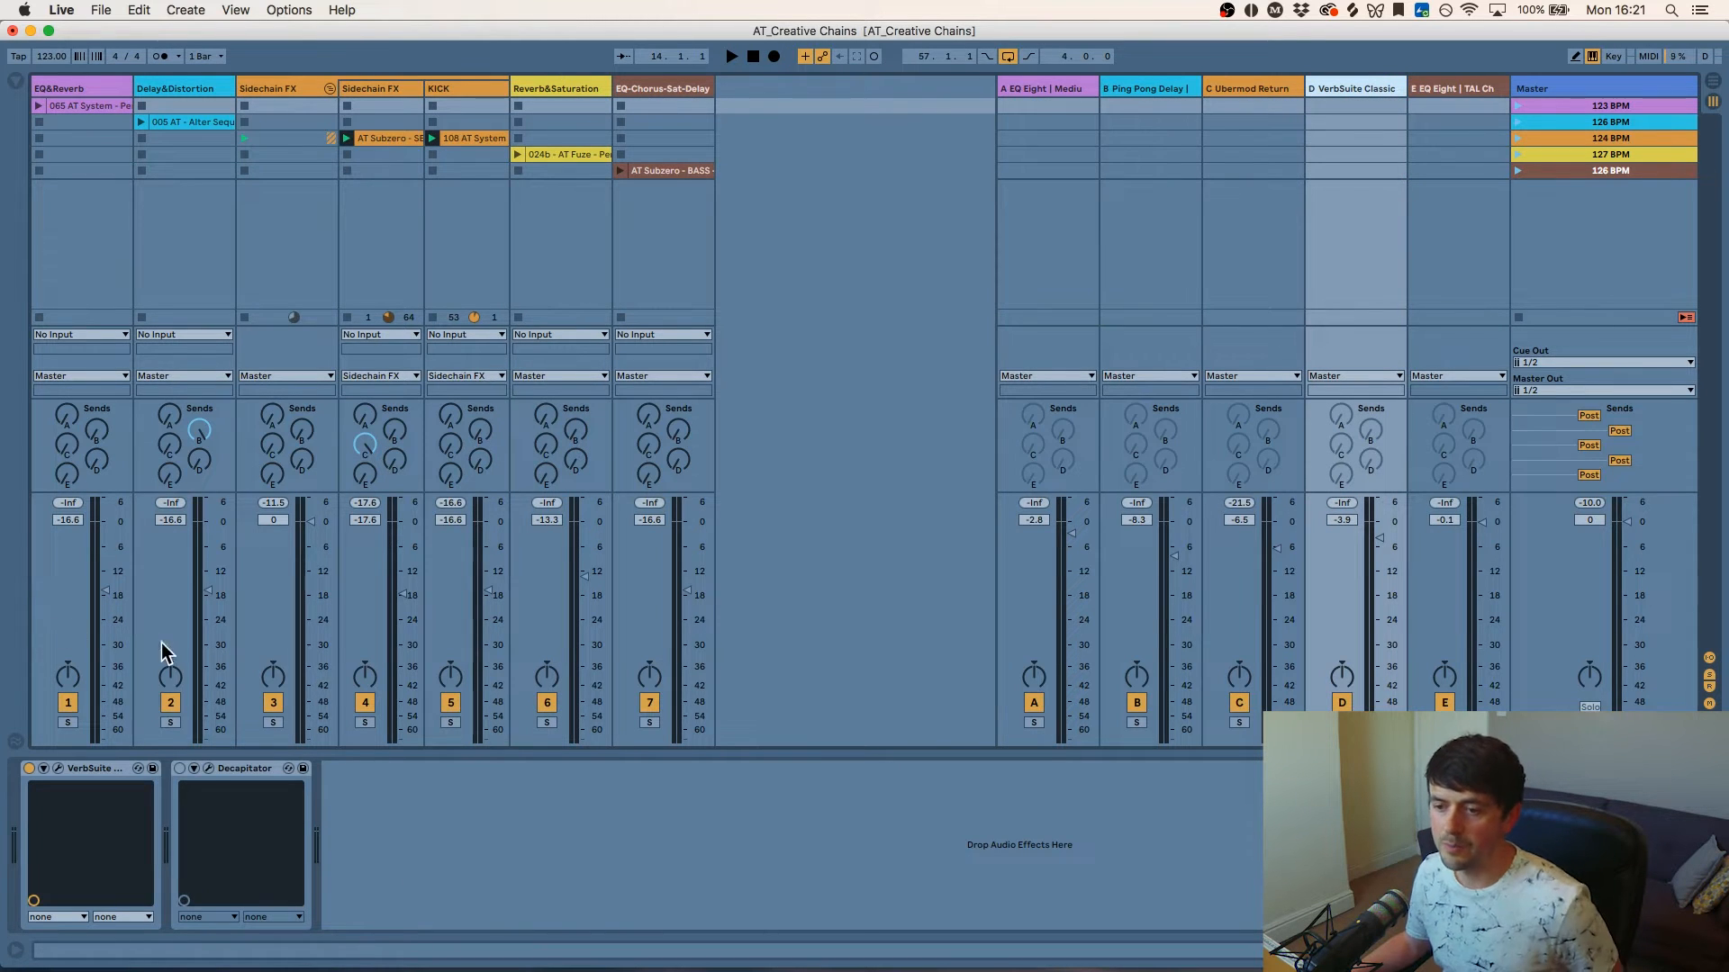
{"action": "left_click", "coordinate": [205, 770]}
{"action": "left_click", "coordinate": [58, 769]}
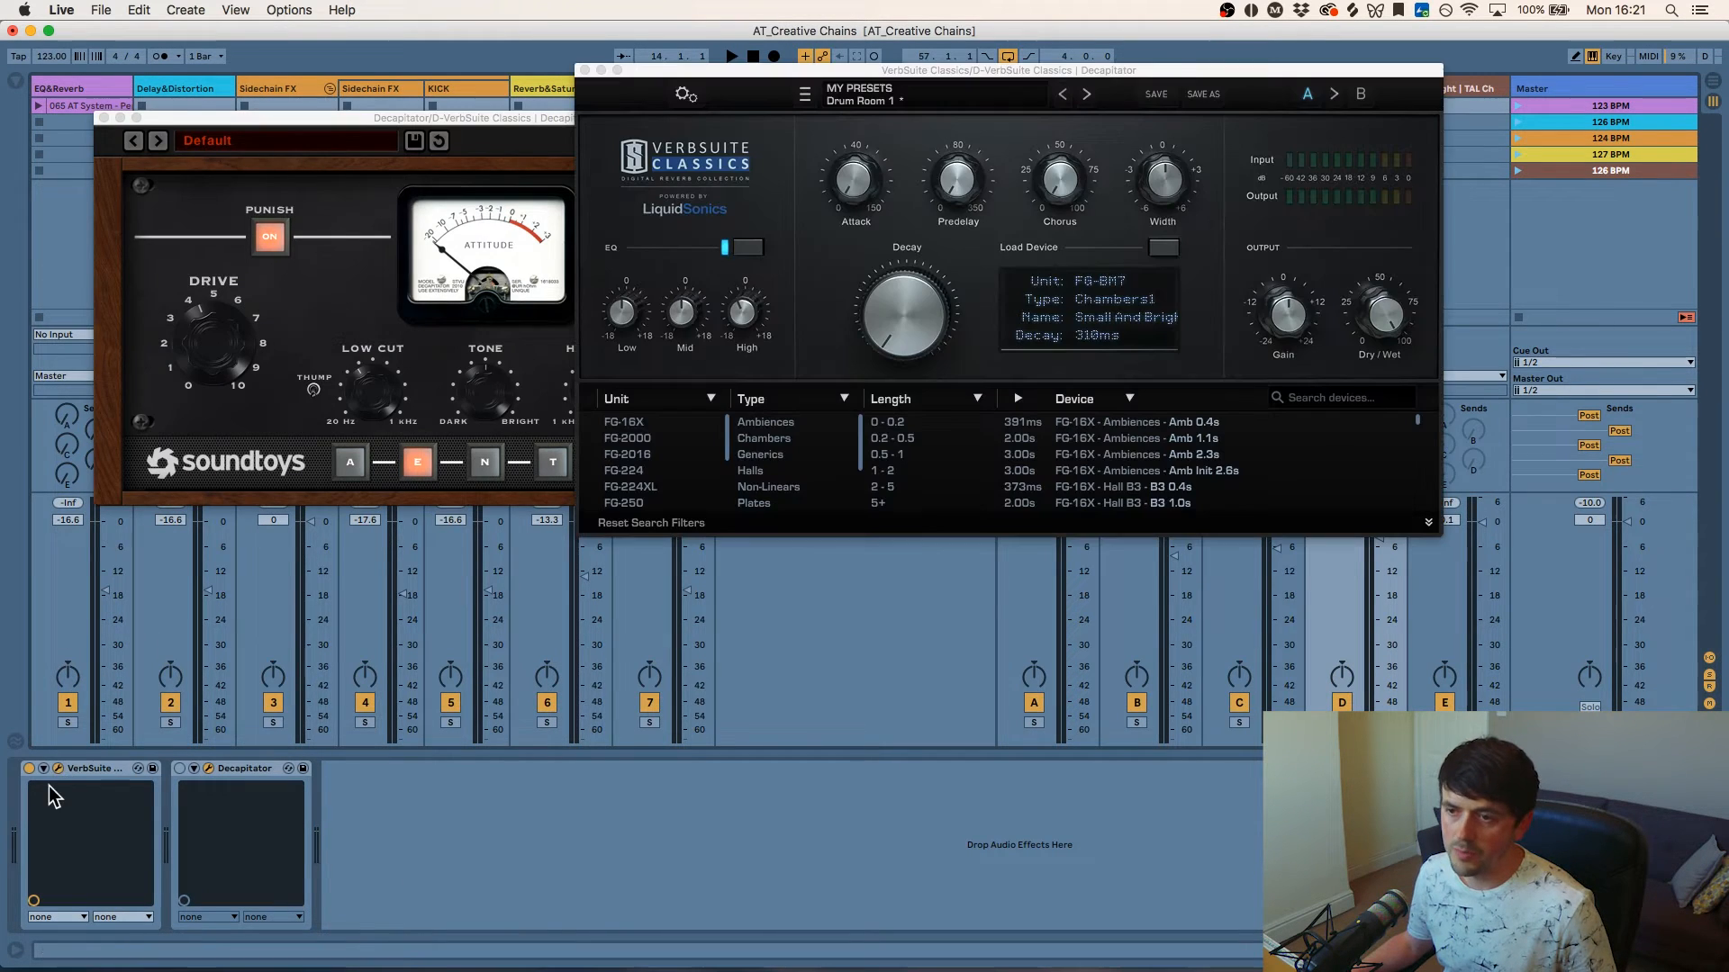
{"action": "left_click", "coordinate": [103, 118]}
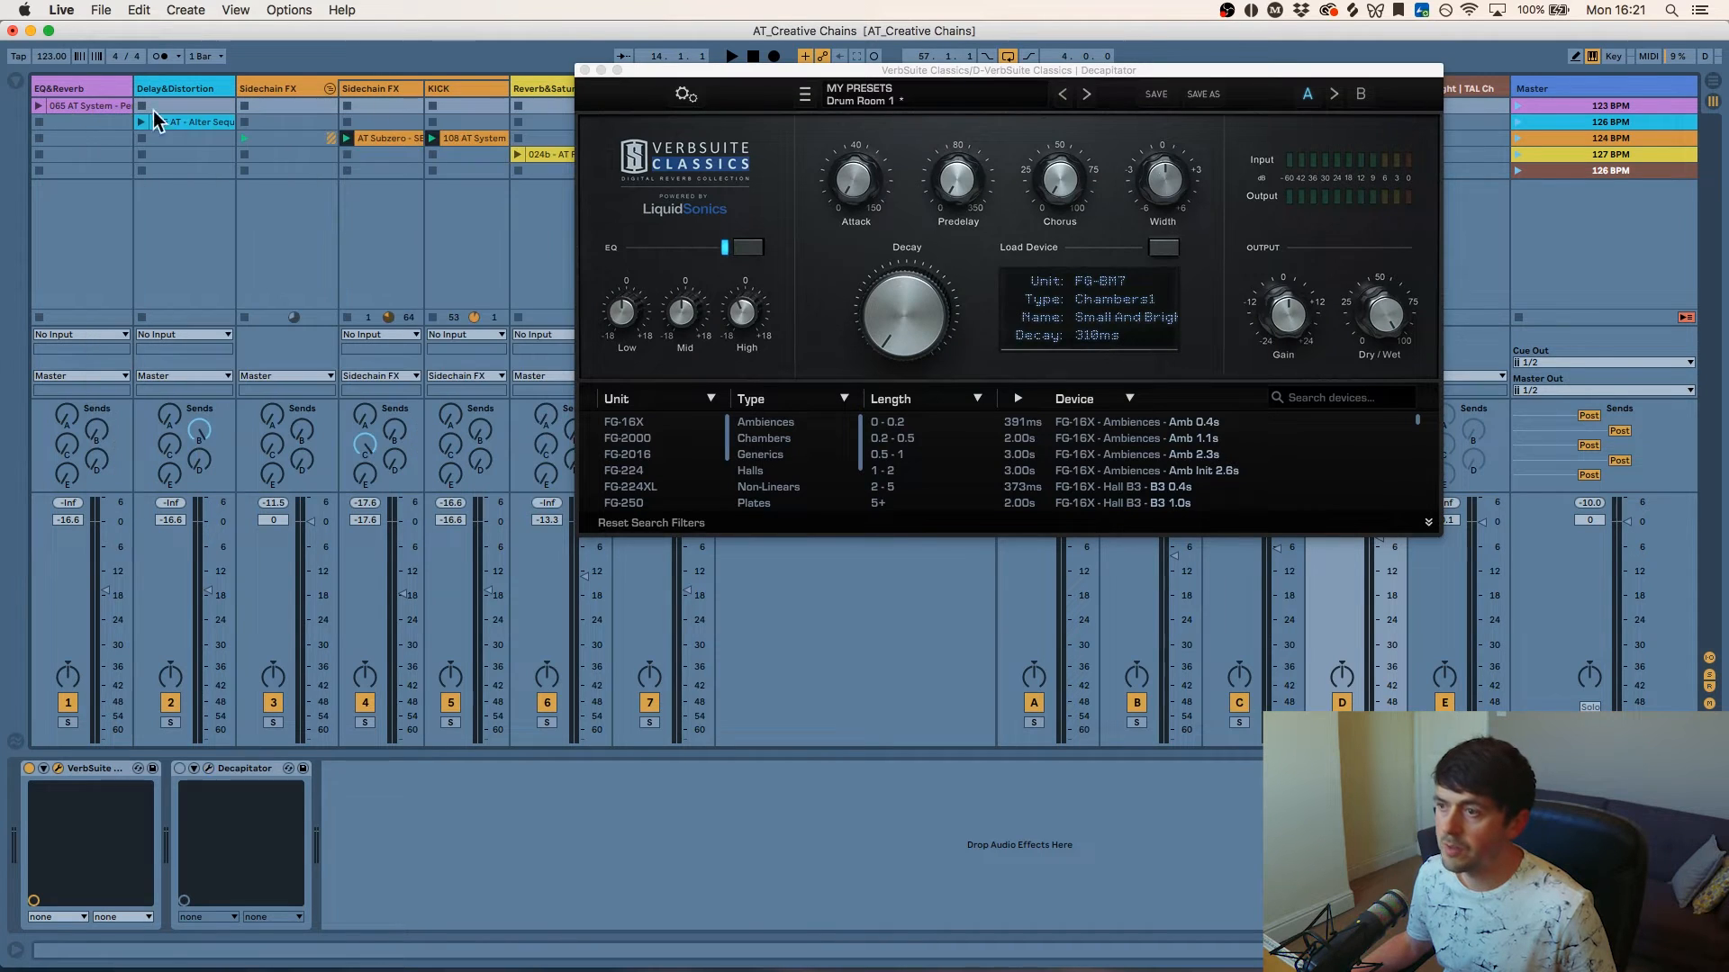
{"action": "left_click_drag", "start_coordinate": [859, 72], "coordinate": [920, 204]}
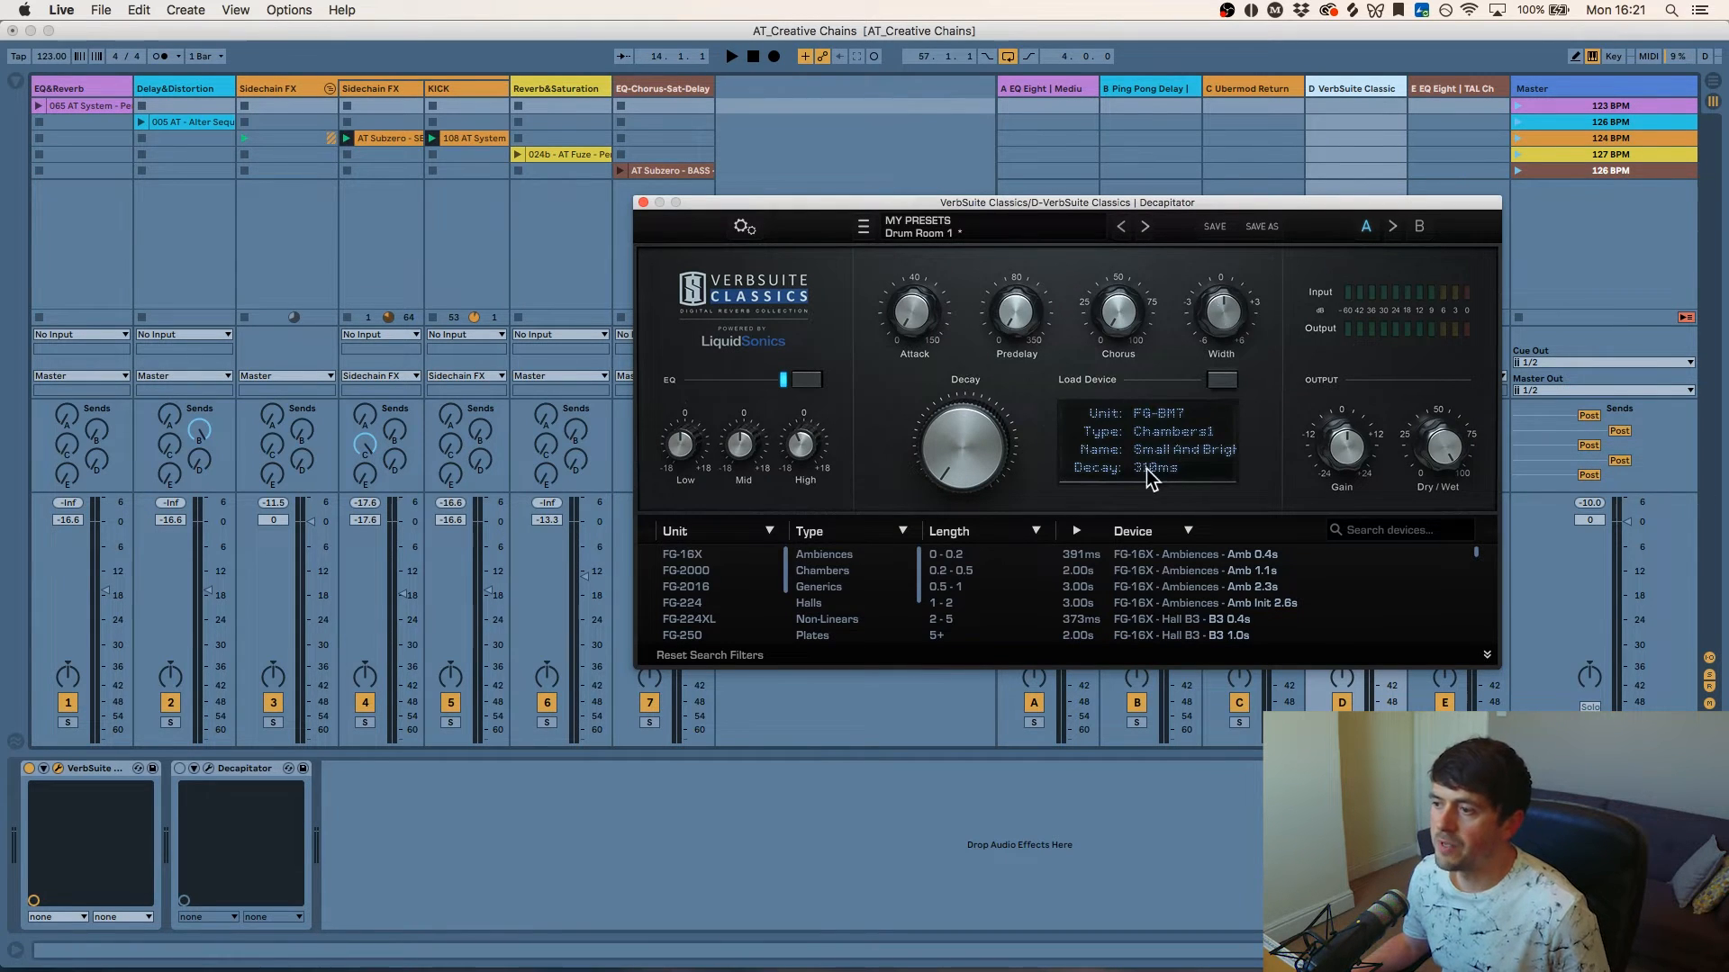
- Play the Reverb&Saturation track's clip in place of the Sidechain FX group's clips and set its send D to 0.0 dB
{"action": "left_click", "coordinate": [346, 154]}
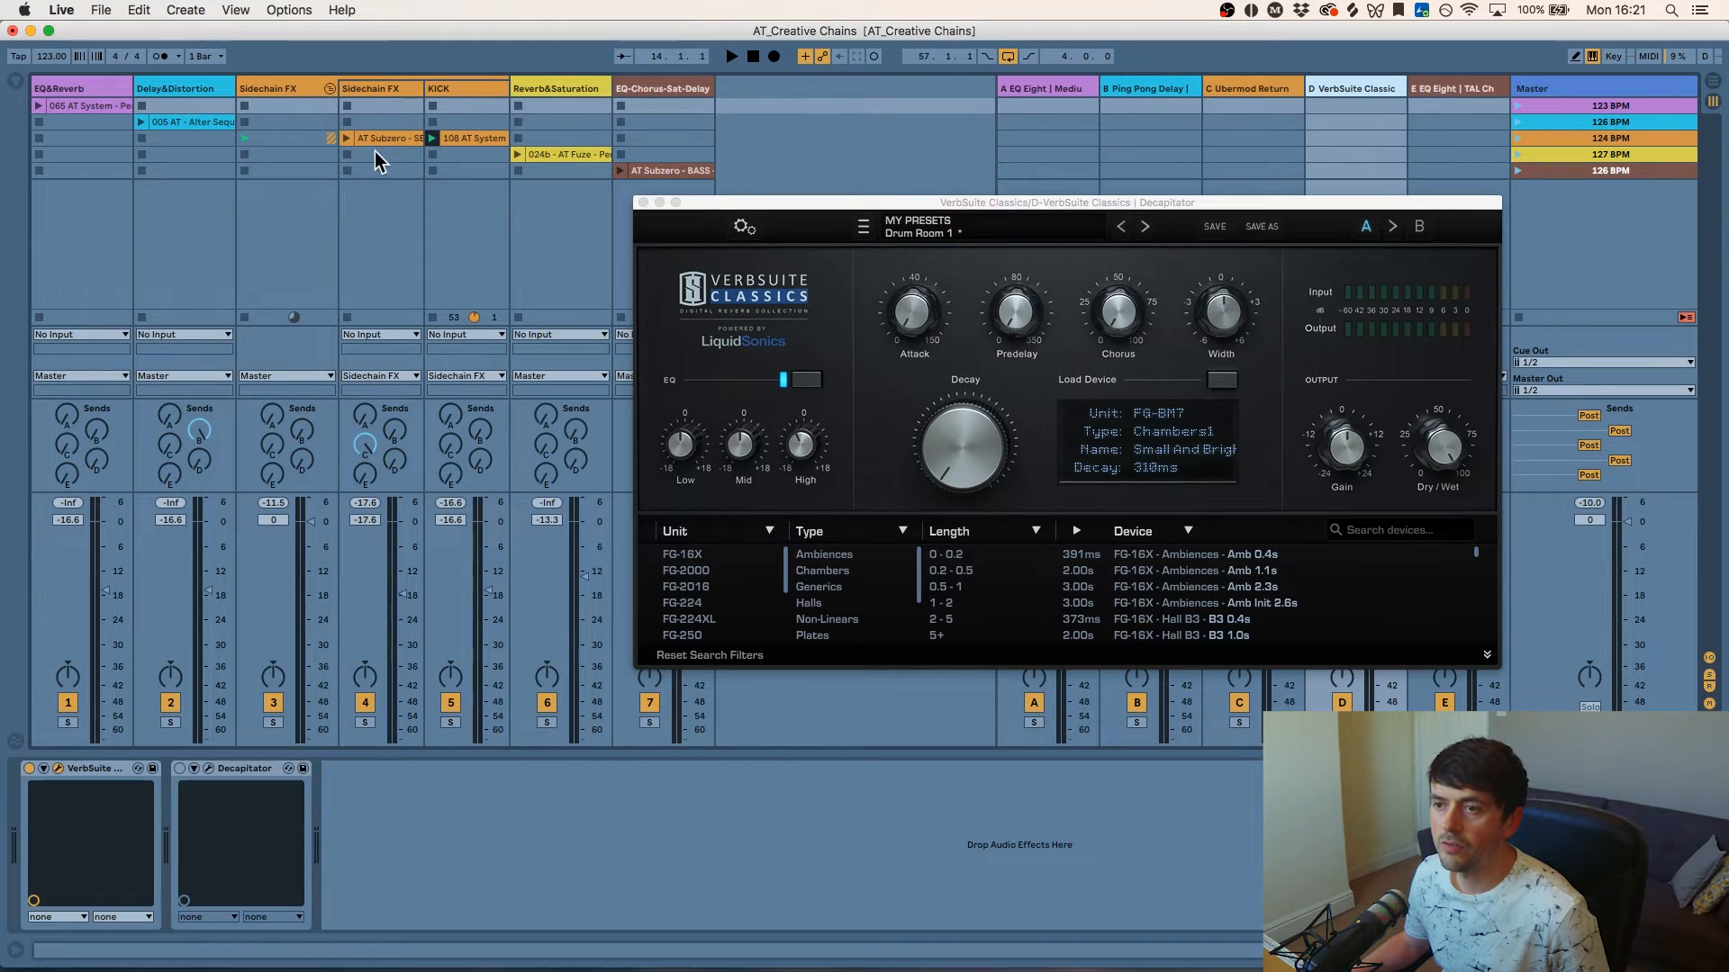
{"action": "left_click_drag", "start_coordinate": [698, 209], "coordinate": [806, 231]}
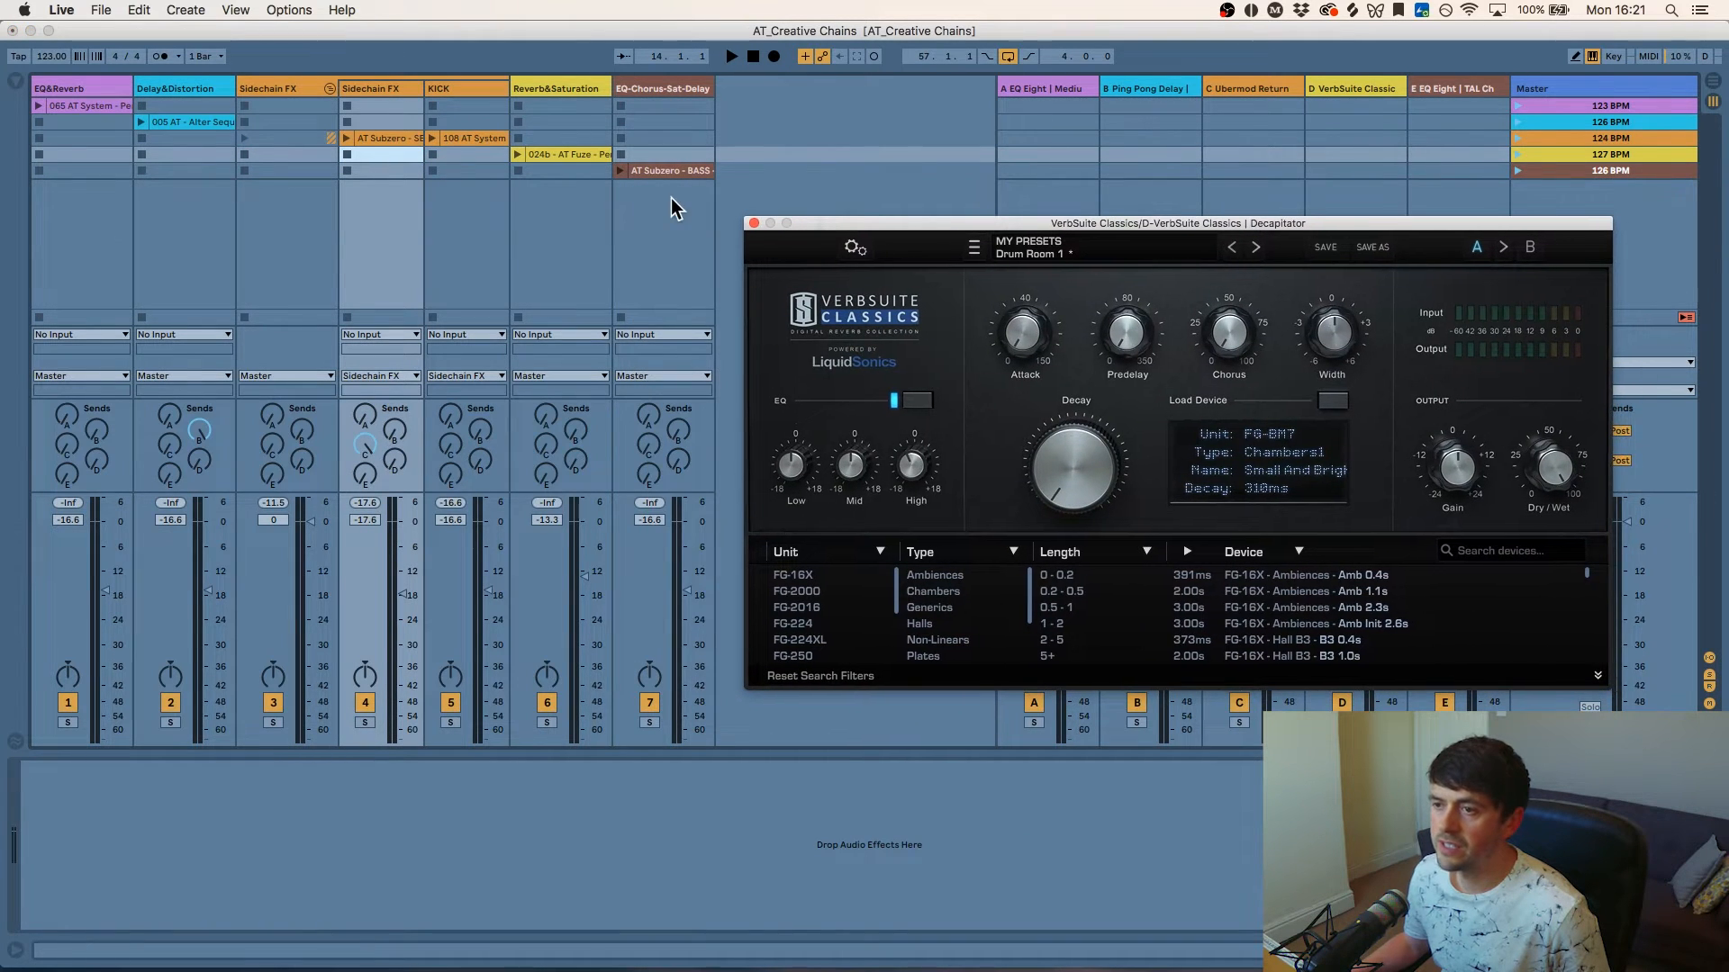
{"action": "left_click", "coordinate": [520, 83]}
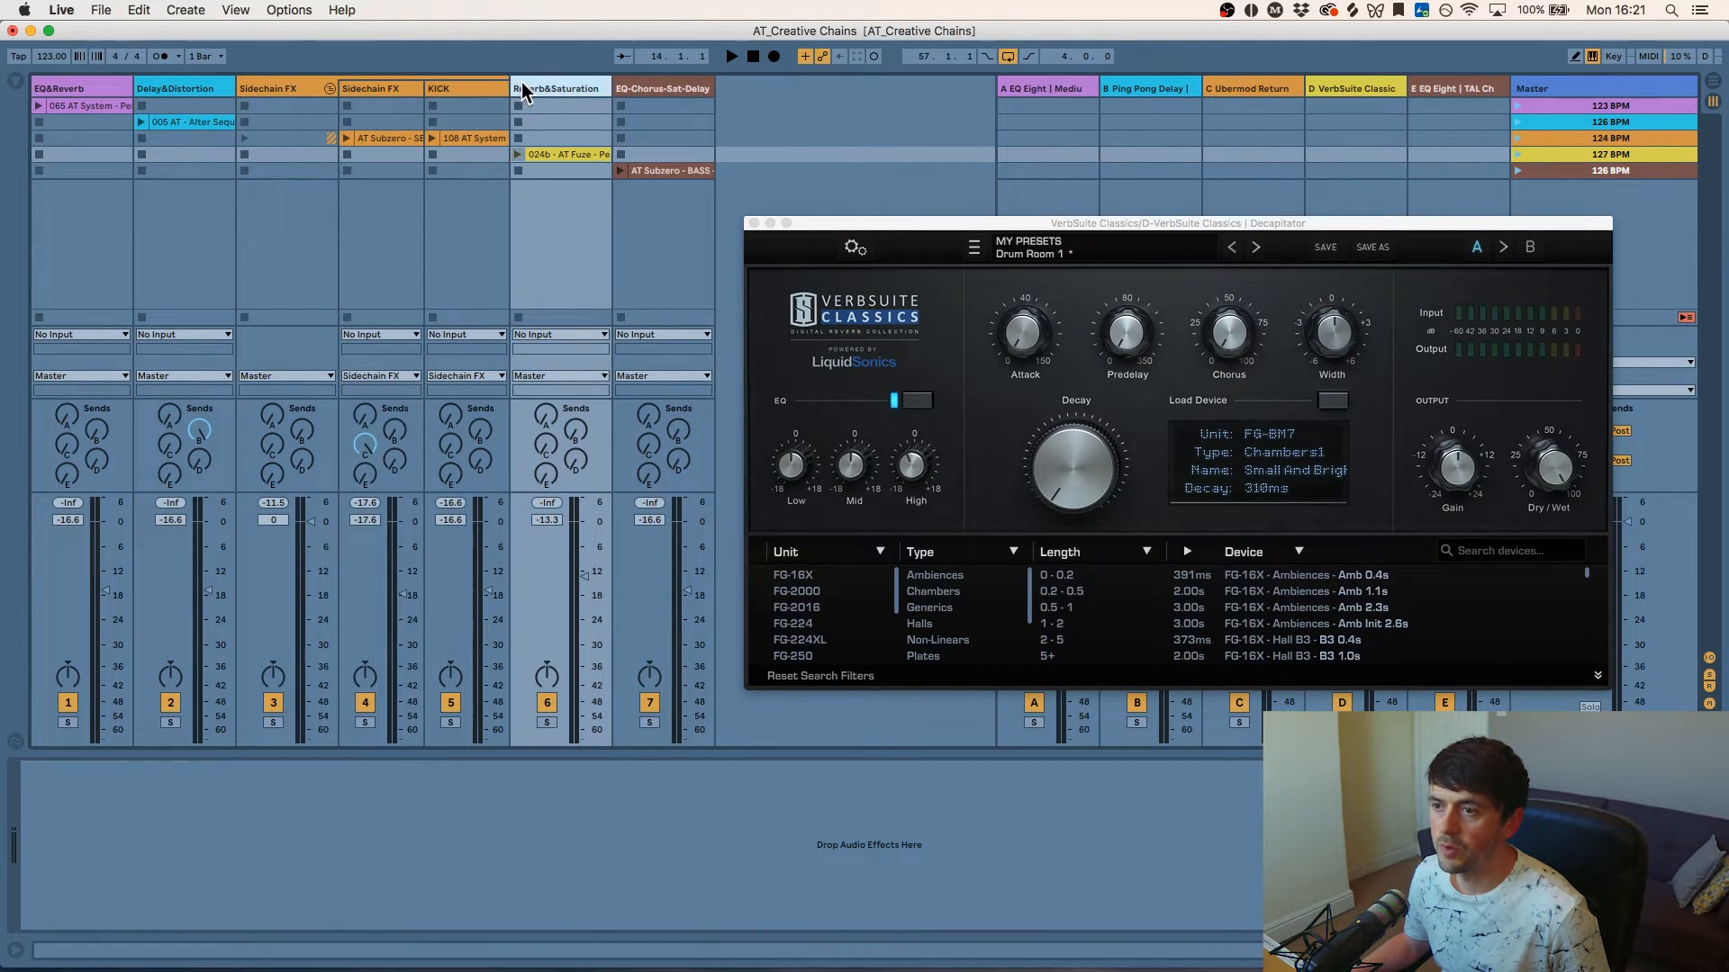
{"action": "left_click", "coordinate": [518, 153]}
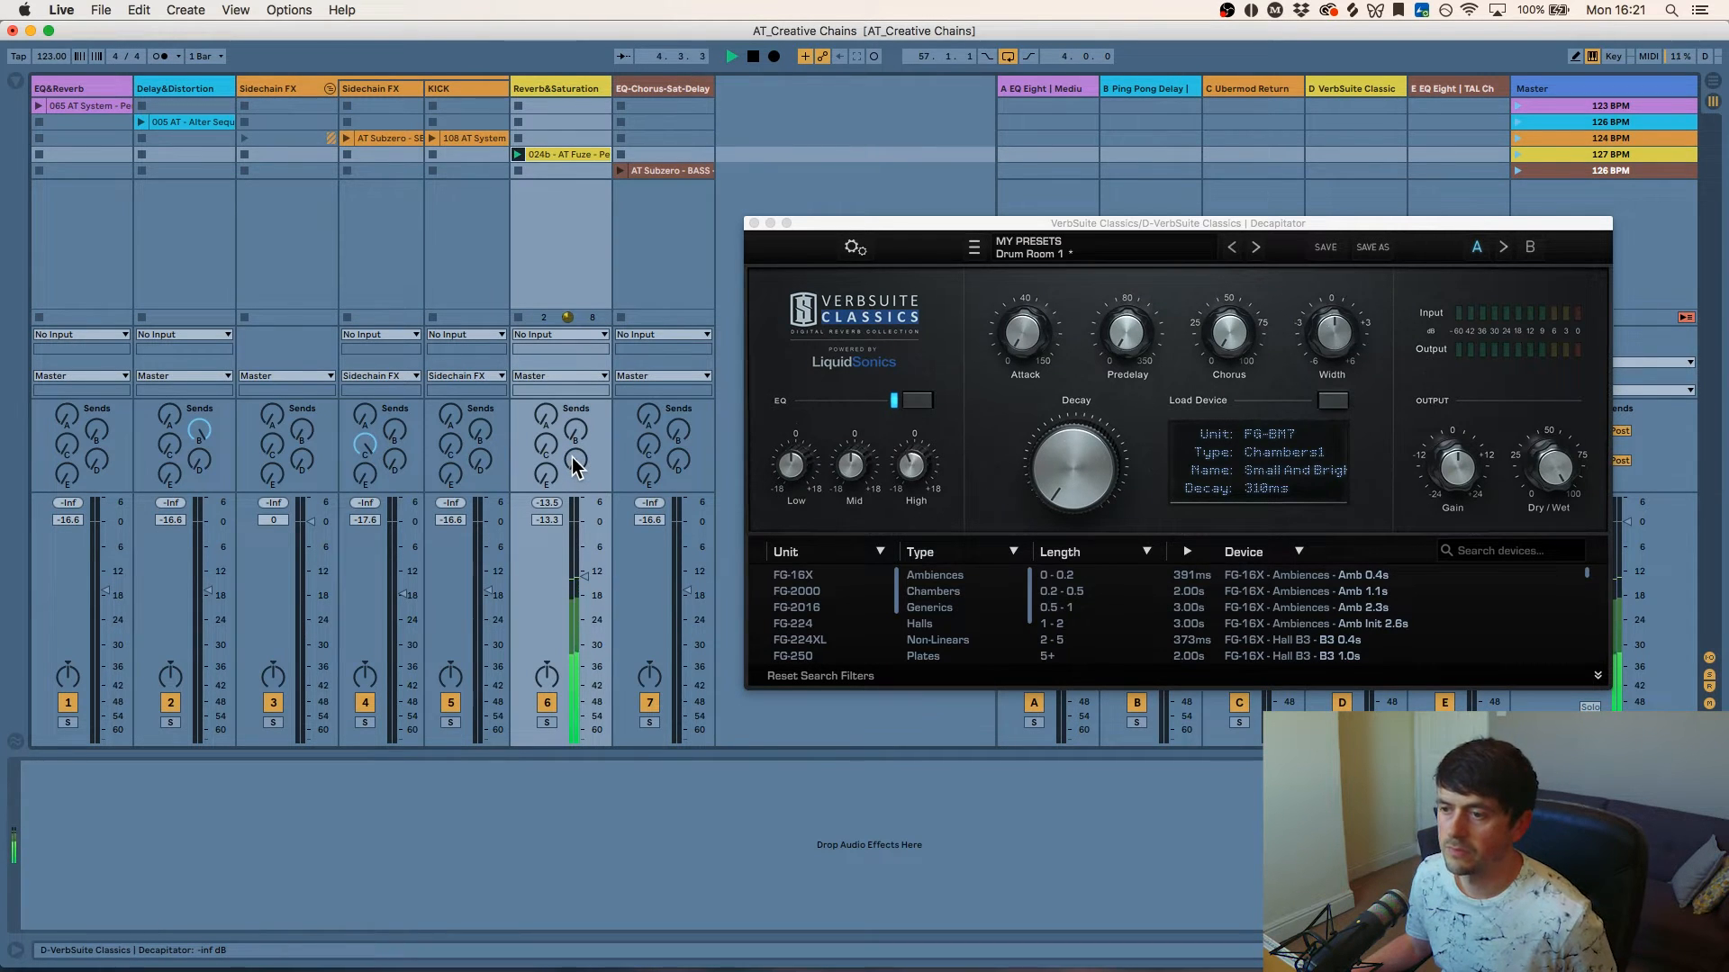
{"action": "left_click_drag", "start_coordinate": [572, 456], "coordinate": [571, 396]}
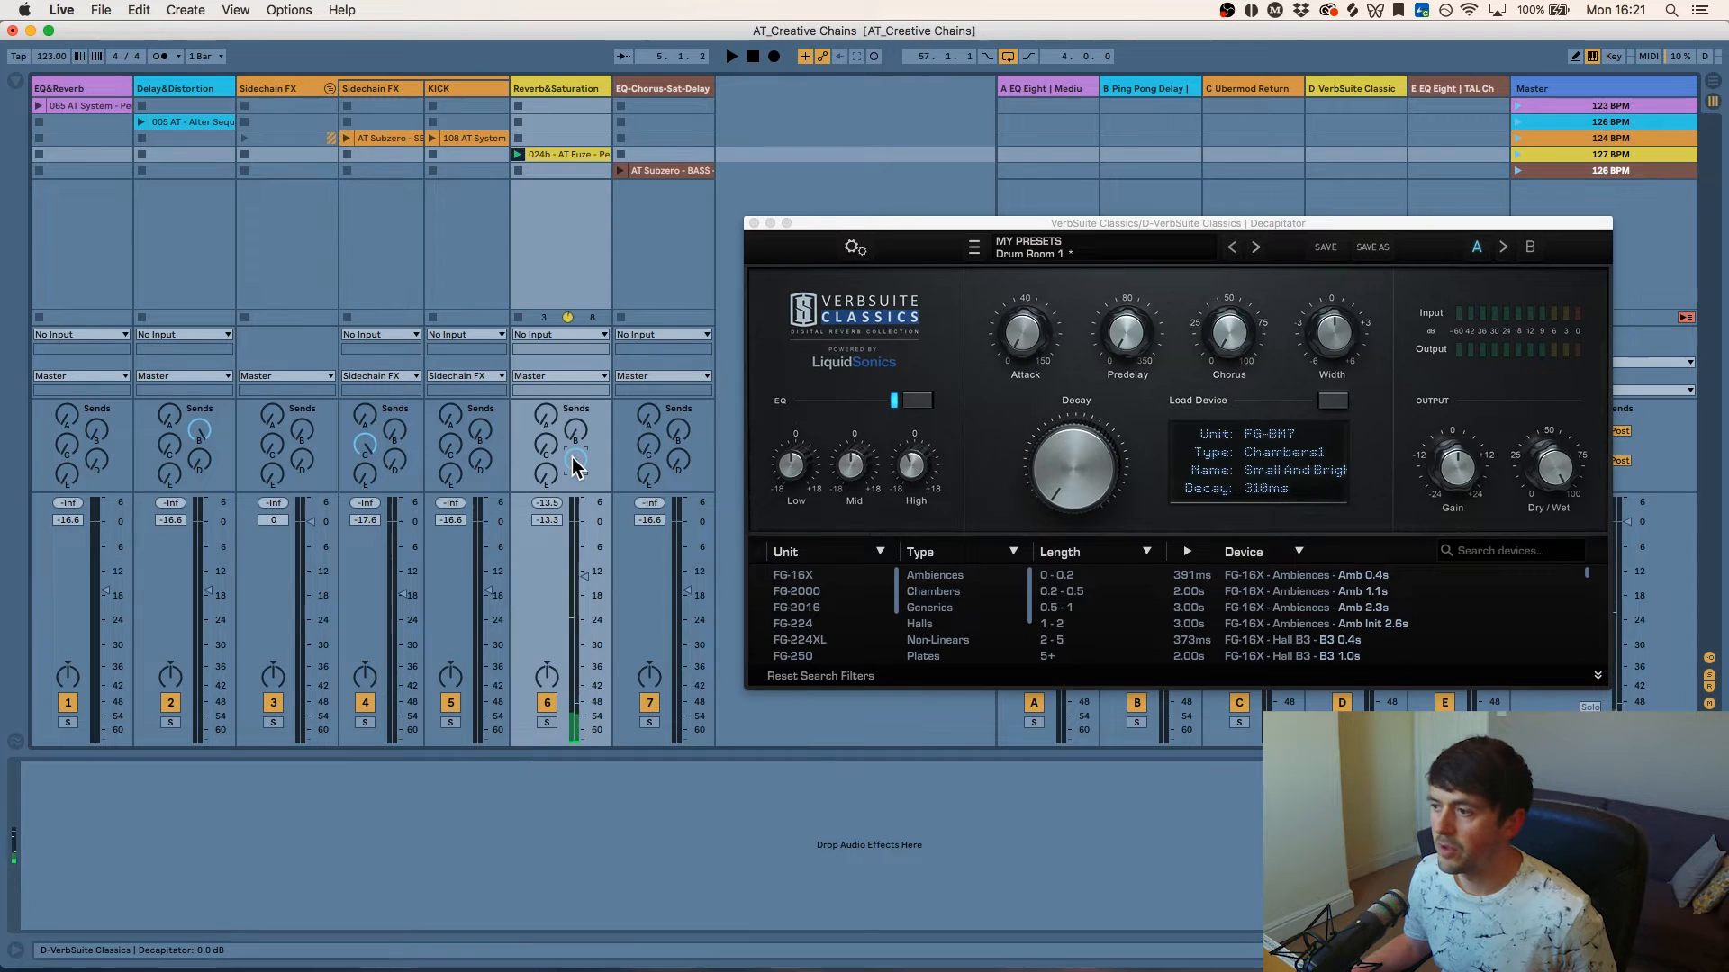
- Audition the loop through return D's reverb, stop playback and show the Decapitator window alongside VerbSuite Classics
{"action": "left_click", "coordinate": [1354, 87]}
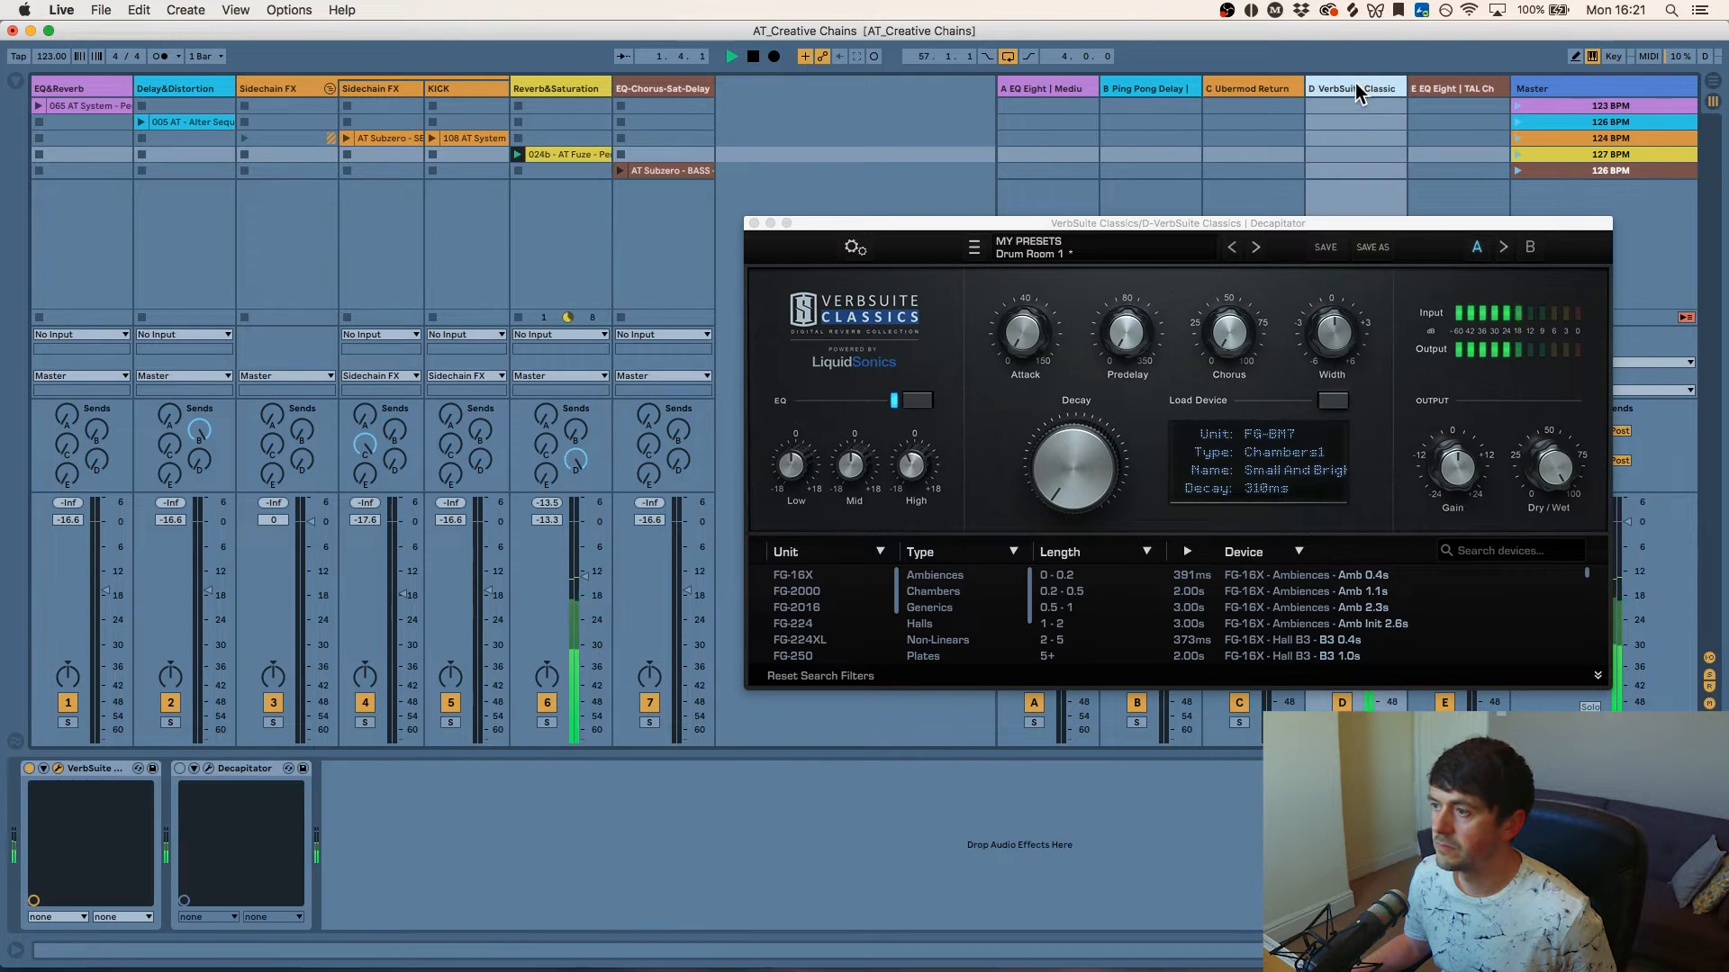
{"action": "left_click_drag", "start_coordinate": [842, 223], "coordinate": [677, 77]}
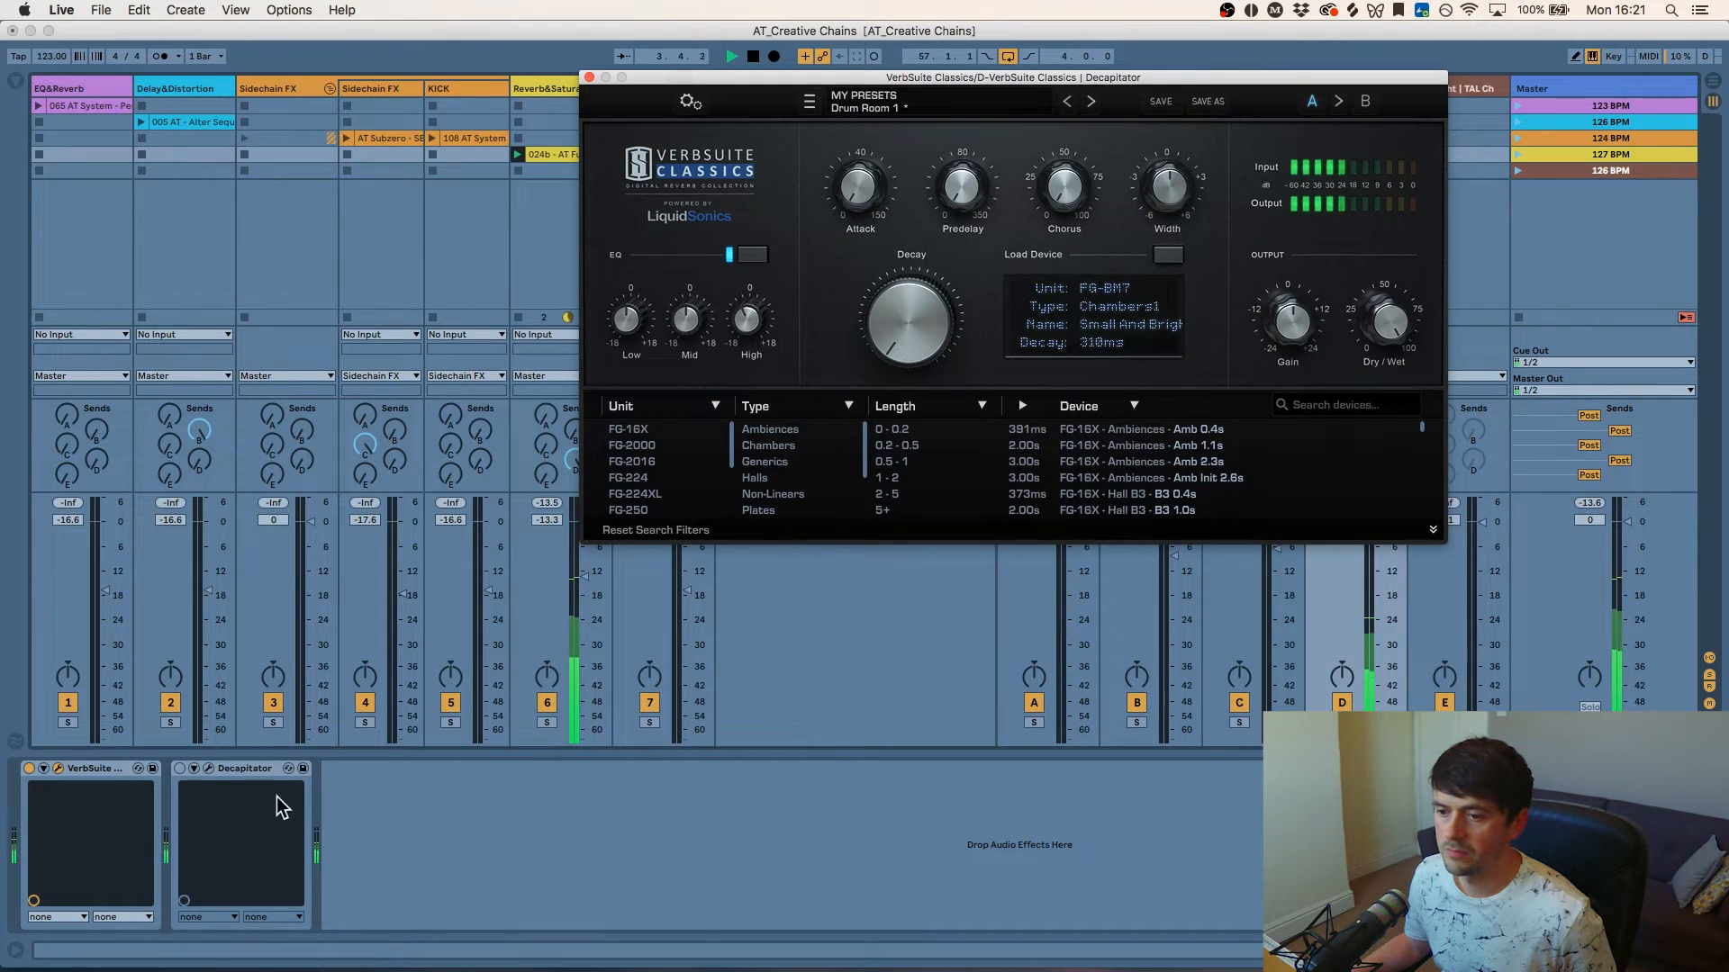
{"action": "left_click", "coordinate": [205, 770]}
{"action": "key", "text": "space"}
{"action": "left_click", "coordinate": [205, 770]}
{"action": "left_click_drag", "start_coordinate": [267, 117], "coordinate": [839, 385]}
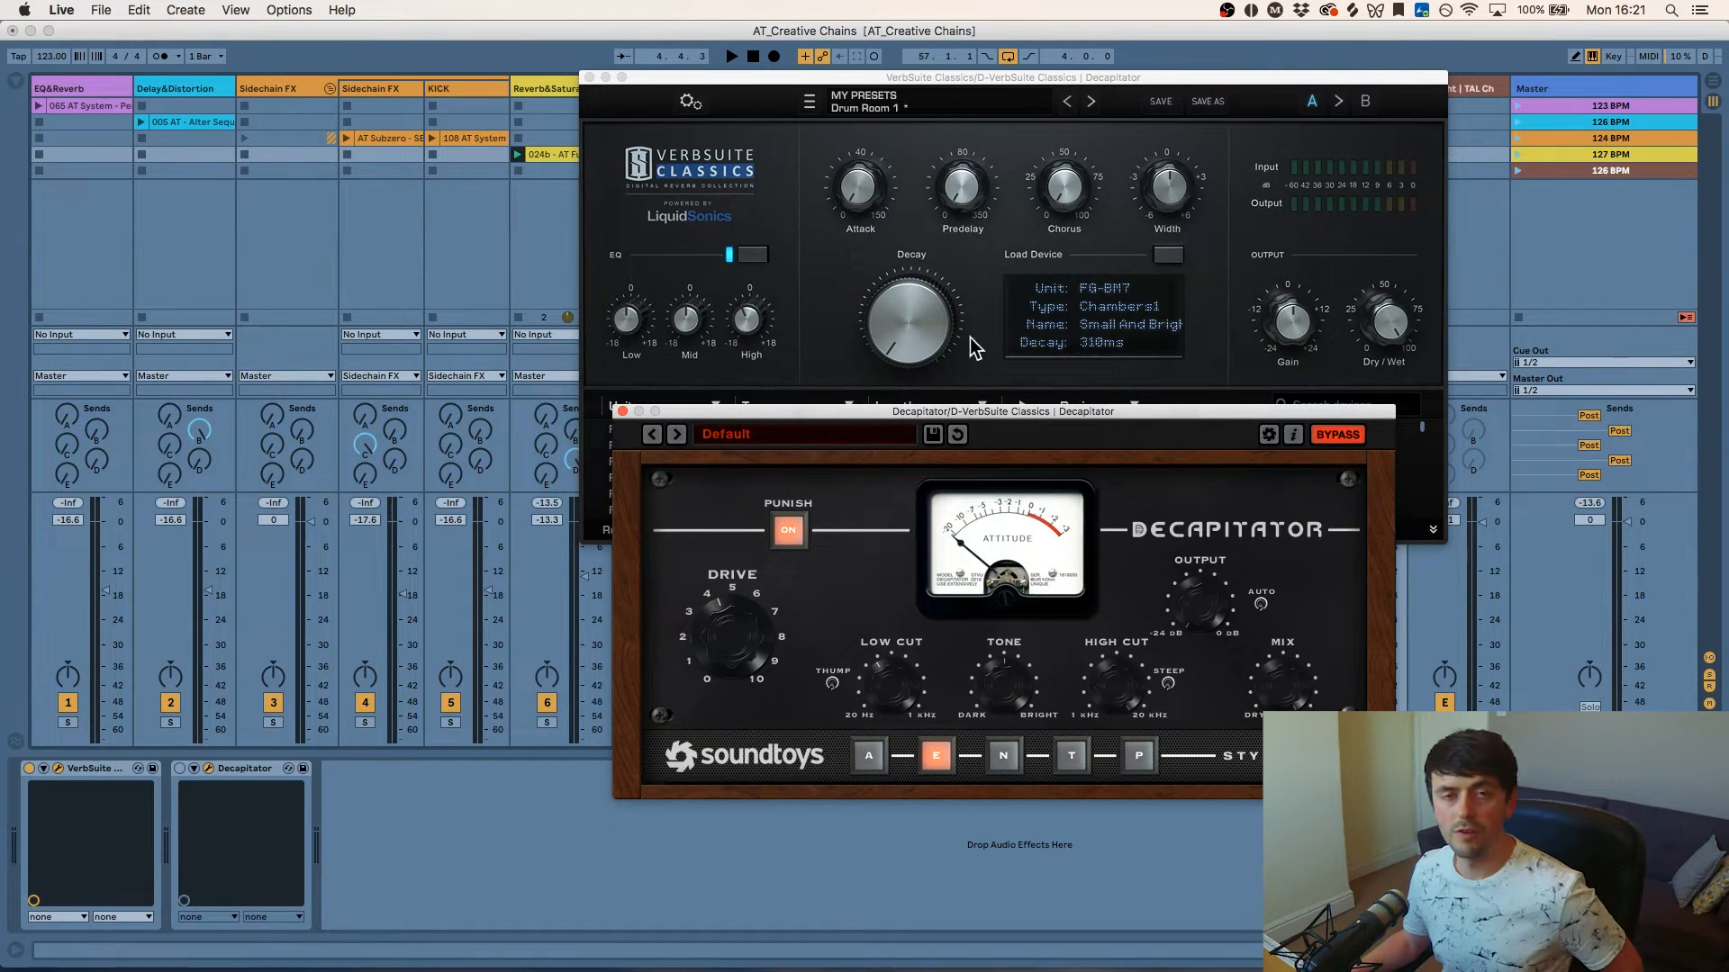
- Enable Decapitator on return D, move its window clear of the mixer and solo the return
{"action": "left_click", "coordinate": [180, 769]}
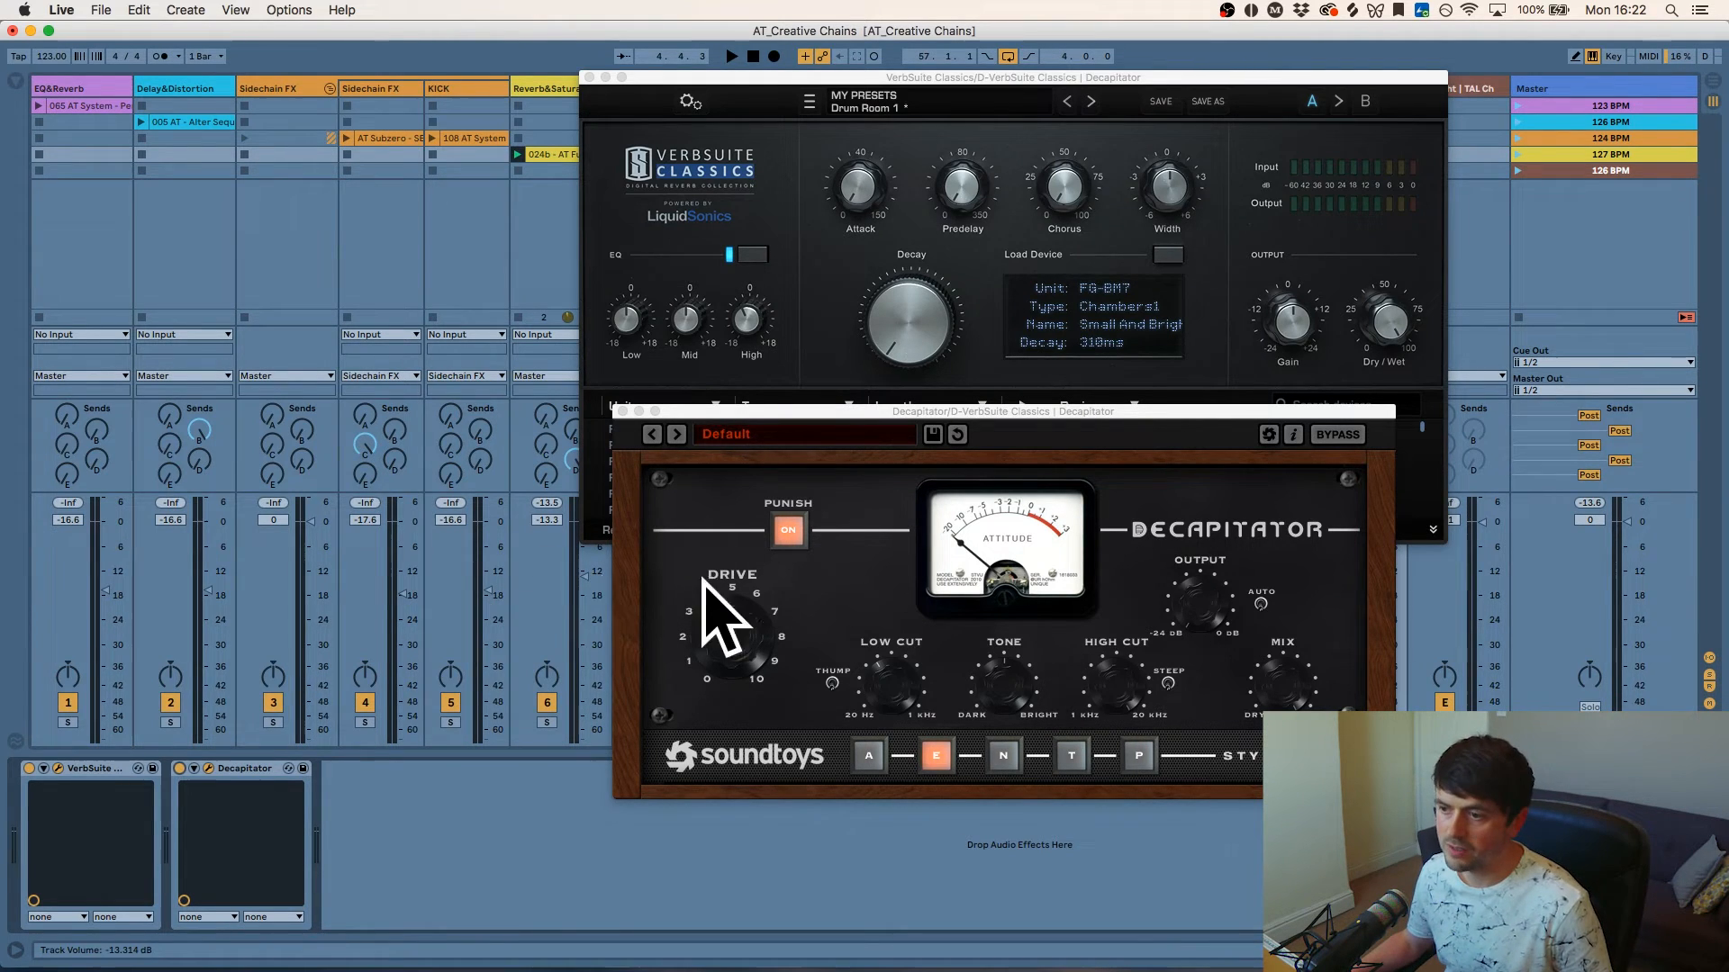
{"action": "left_click", "coordinate": [731, 635]}
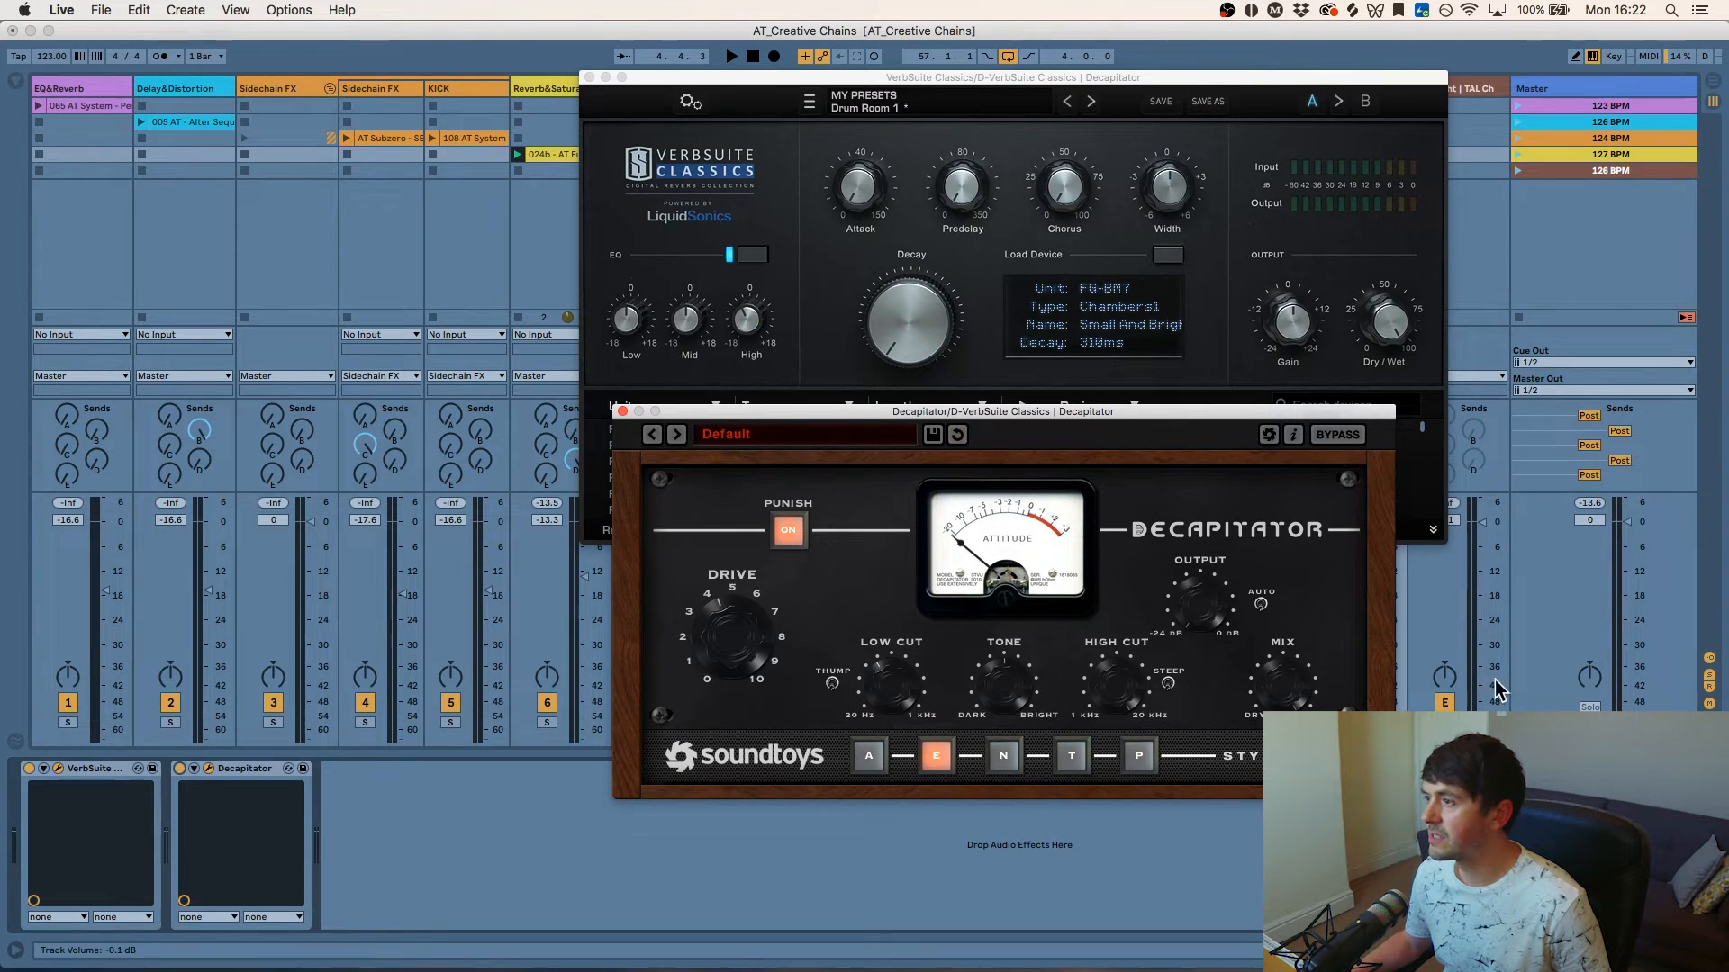
{"action": "left_click_drag", "start_coordinate": [1327, 414], "coordinate": [1107, 329]}
{"action": "left_click", "coordinate": [1342, 722]}
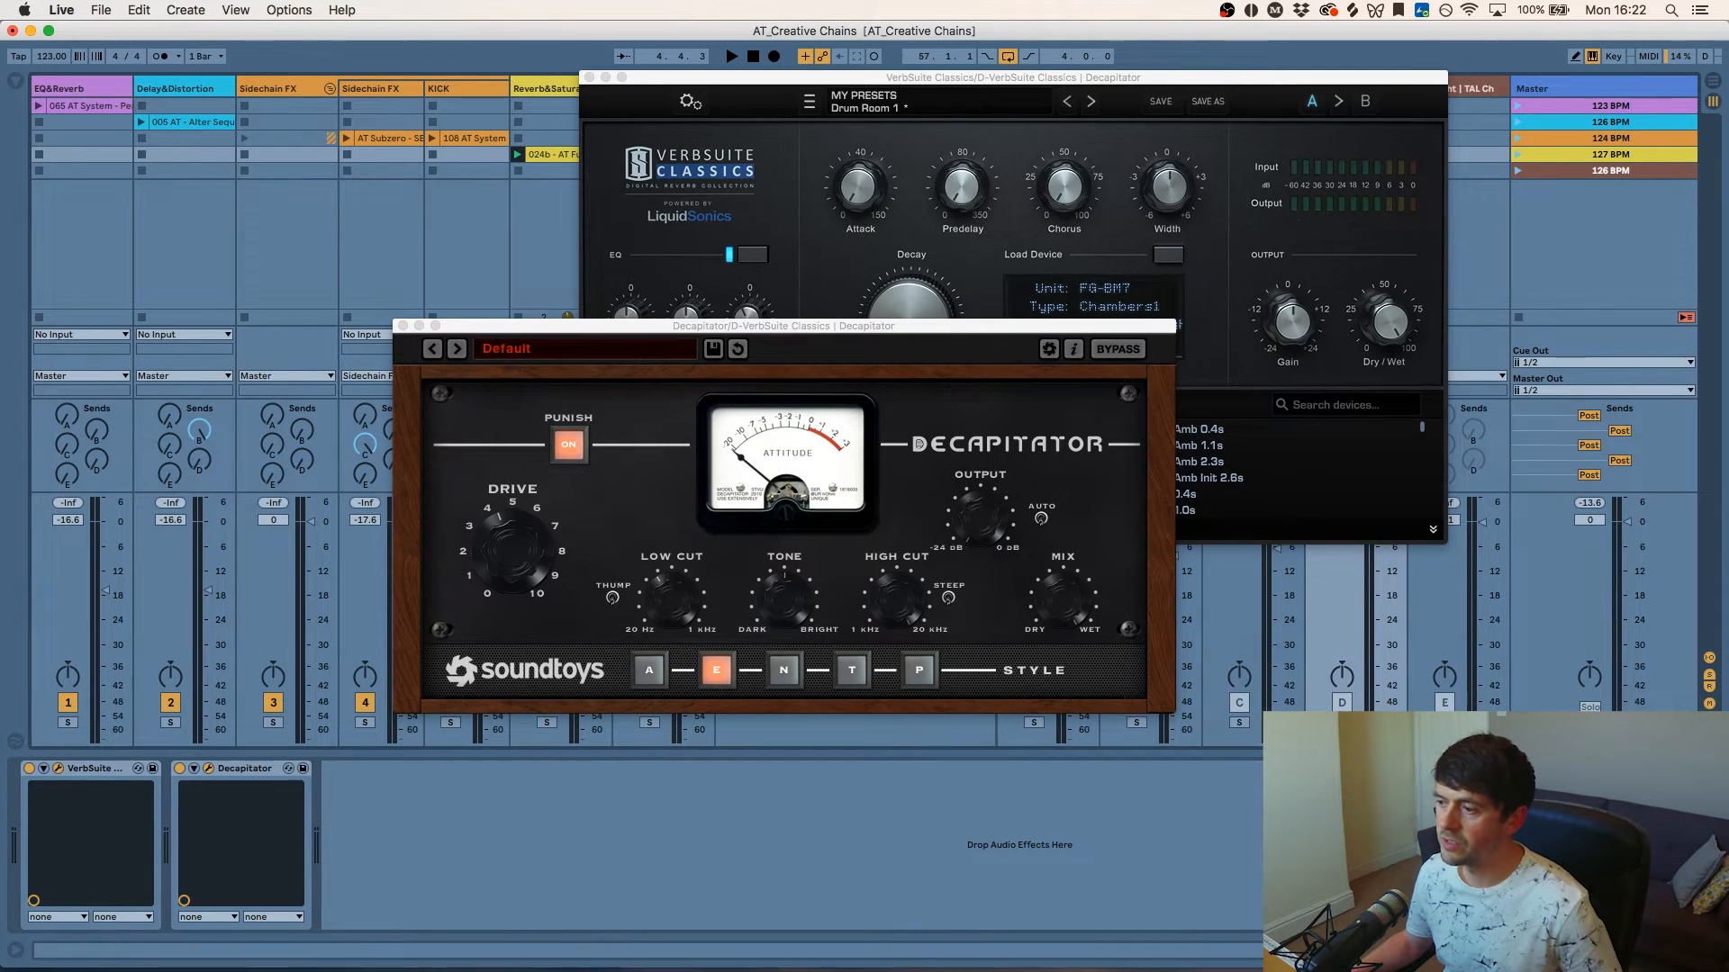
- Compare the soloed return D with Decapitator bypassed and enabled, leaving it on, and close both plug-in windows
{"action": "left_click", "coordinate": [178, 769]}
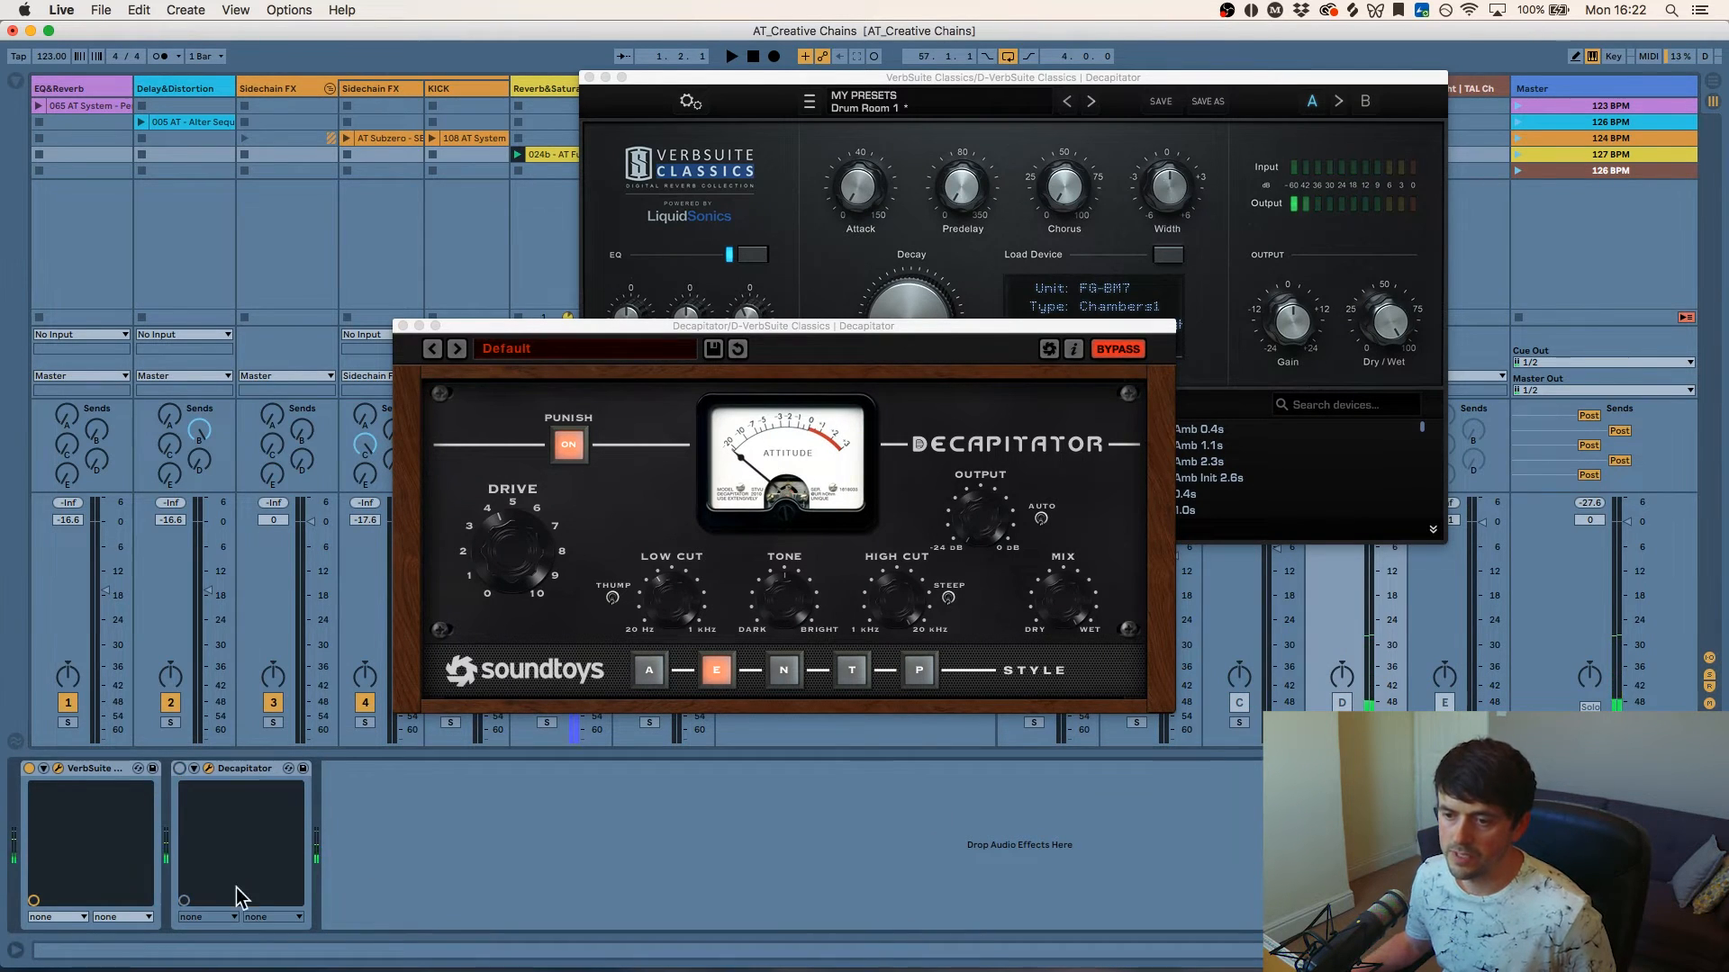
{"action": "key", "text": "space"}
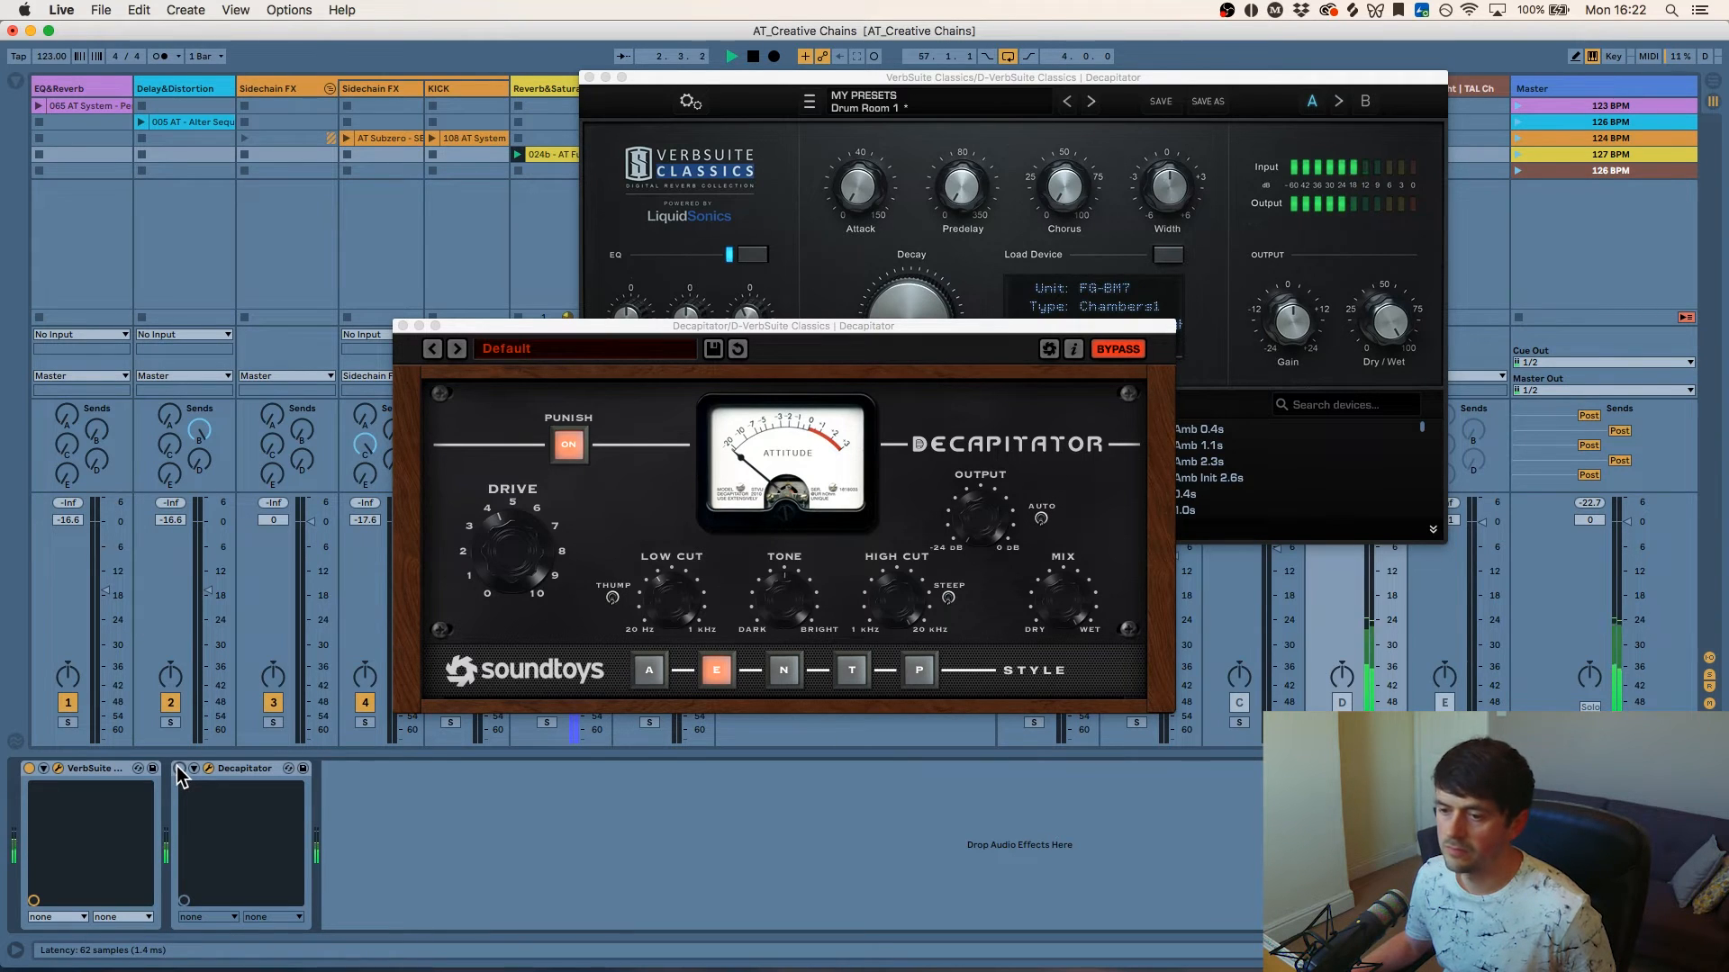
{"action": "left_click", "coordinate": [178, 769]}
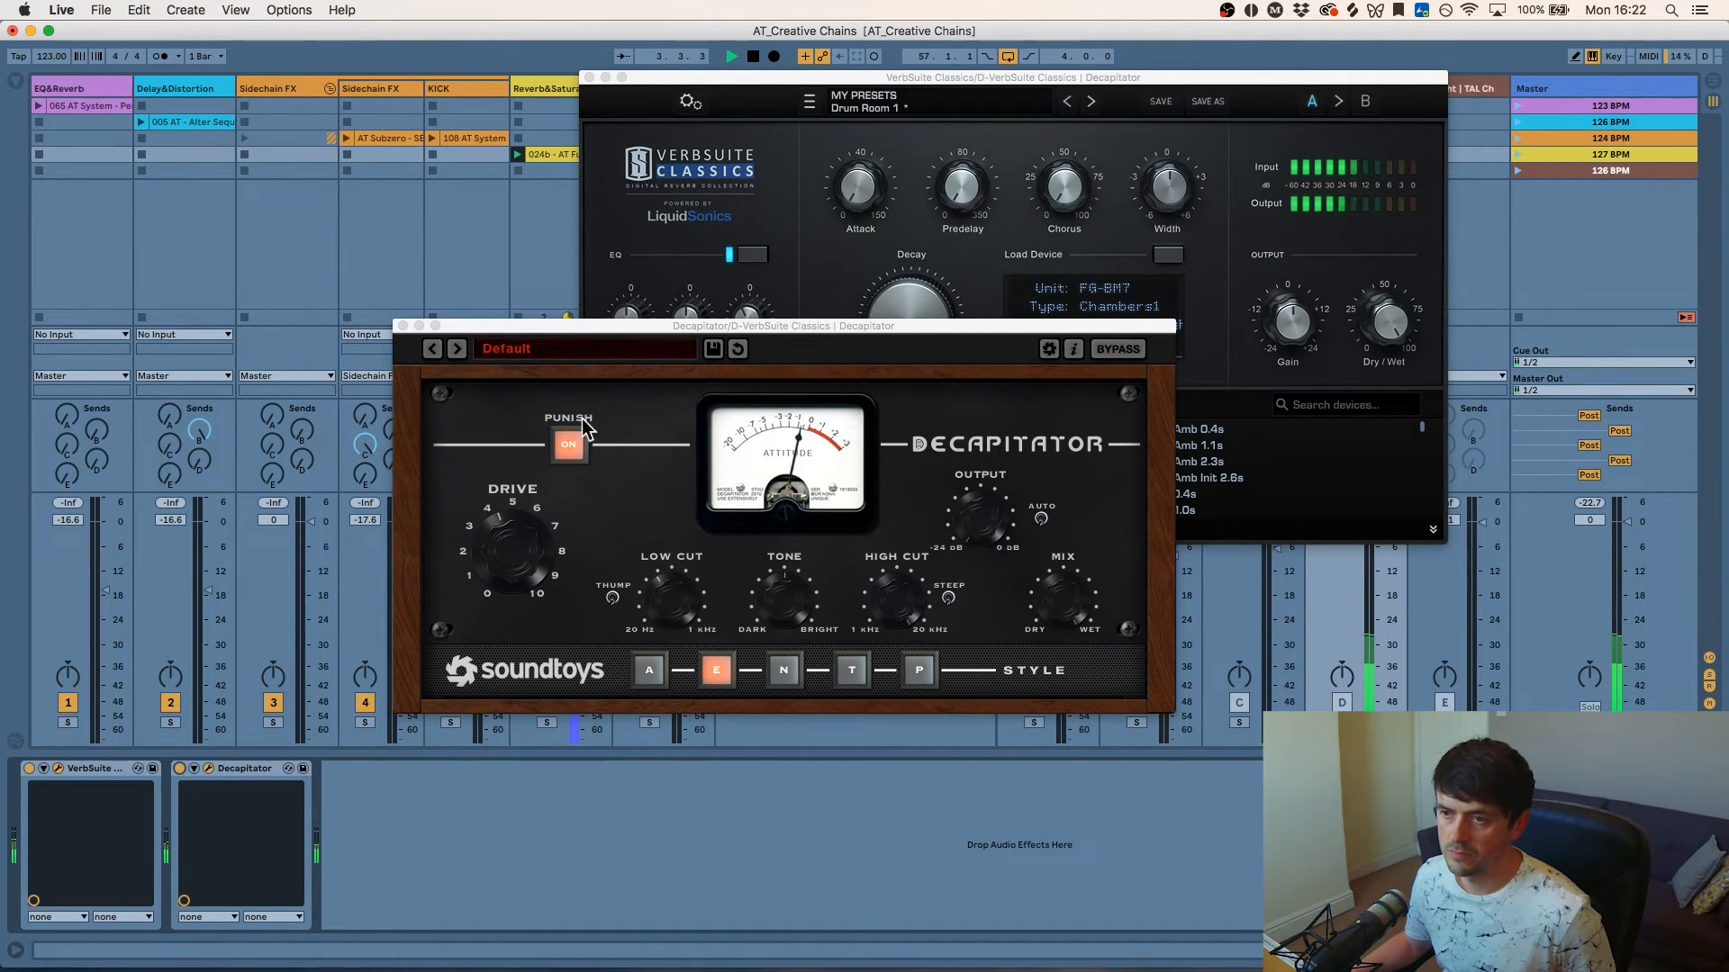
{"action": "left_click", "coordinate": [402, 326]}
{"action": "left_click", "coordinate": [590, 78]}
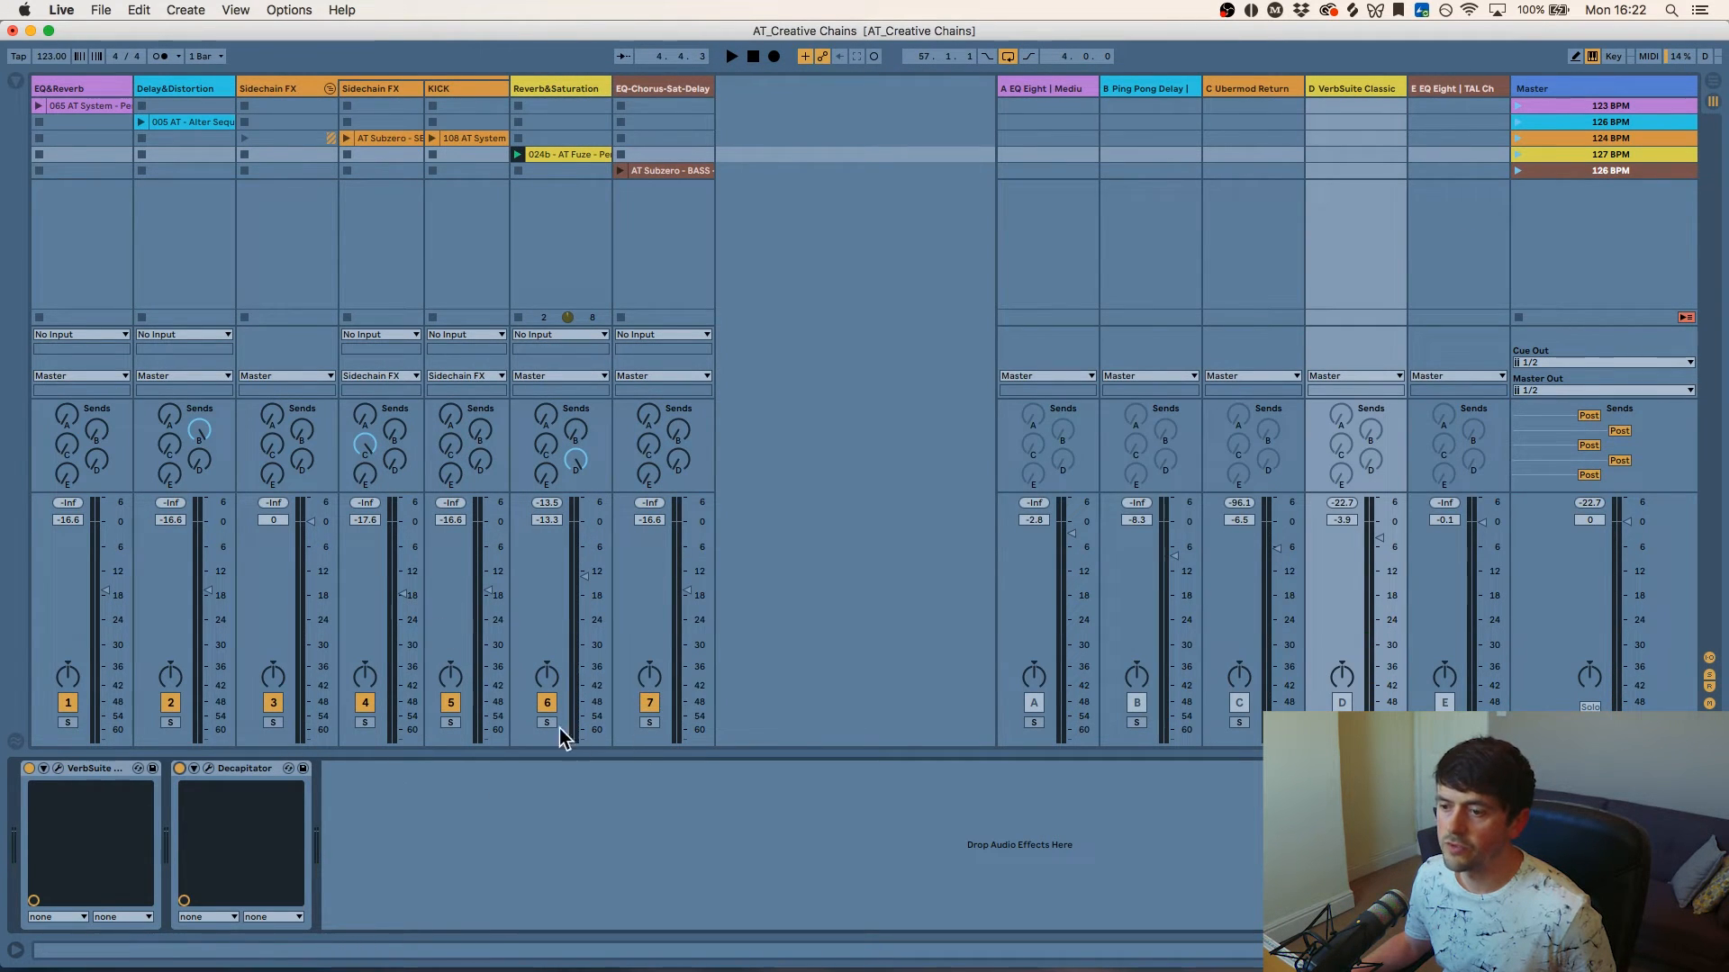
- Audition the loop with return D's Decapitator switched off and back on, and stop playback
{"action": "key", "text": "space"}
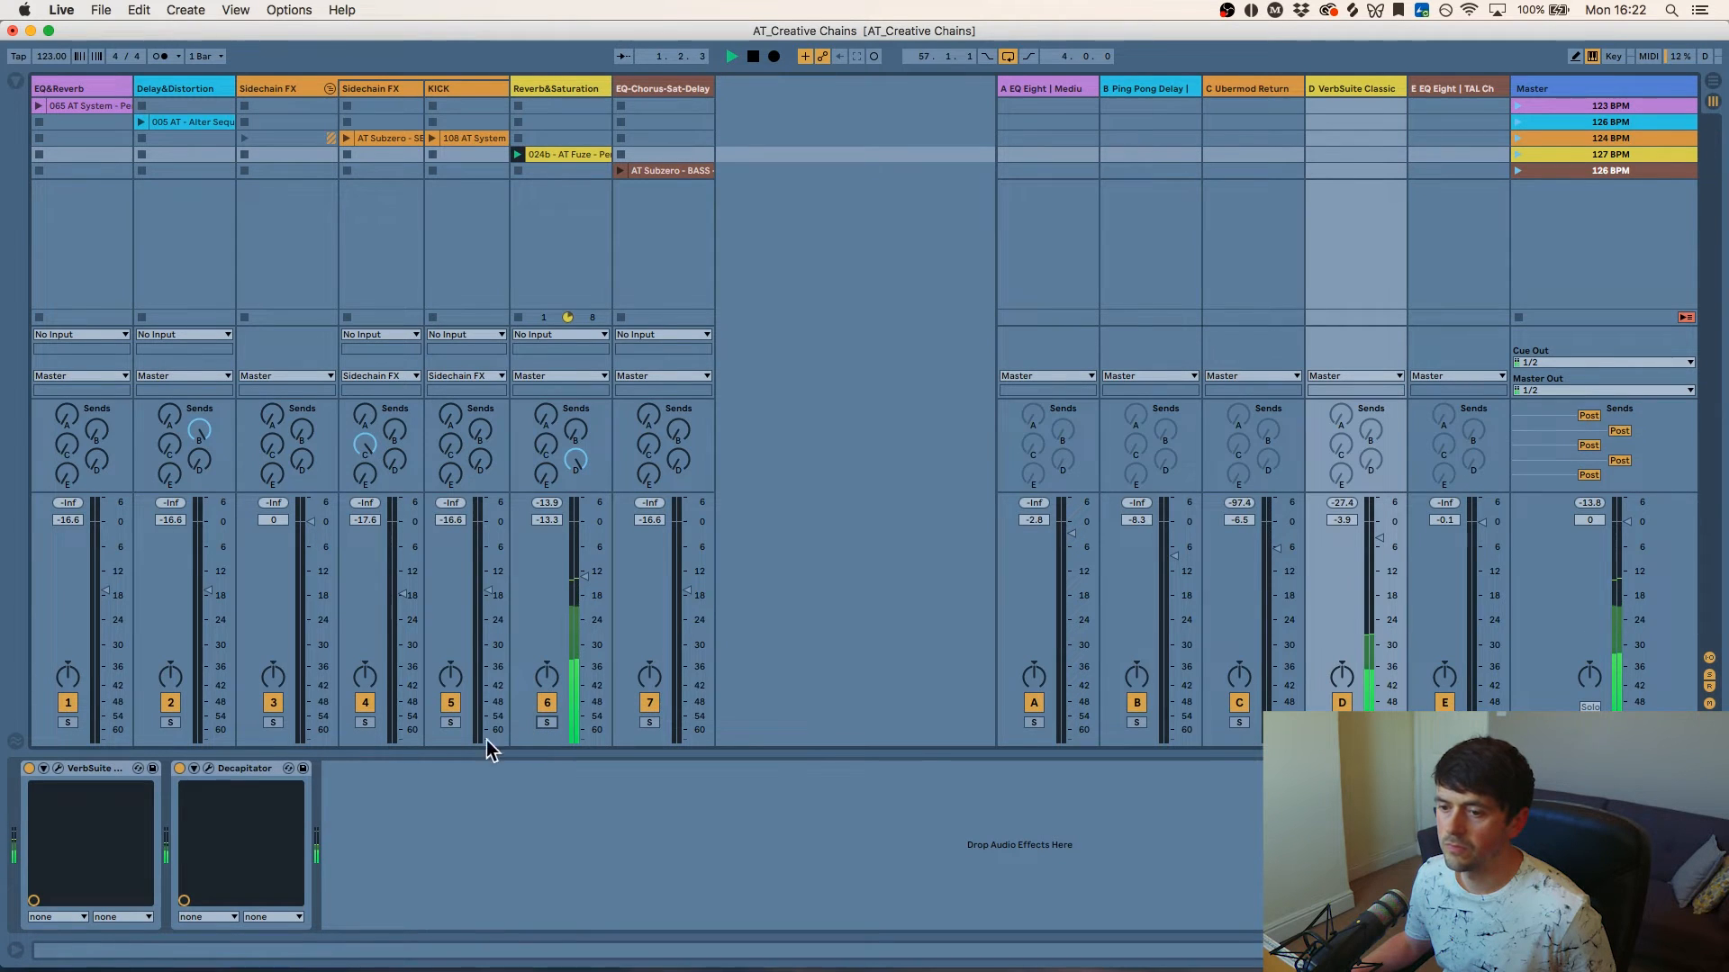
{"action": "left_click", "coordinate": [178, 770]}
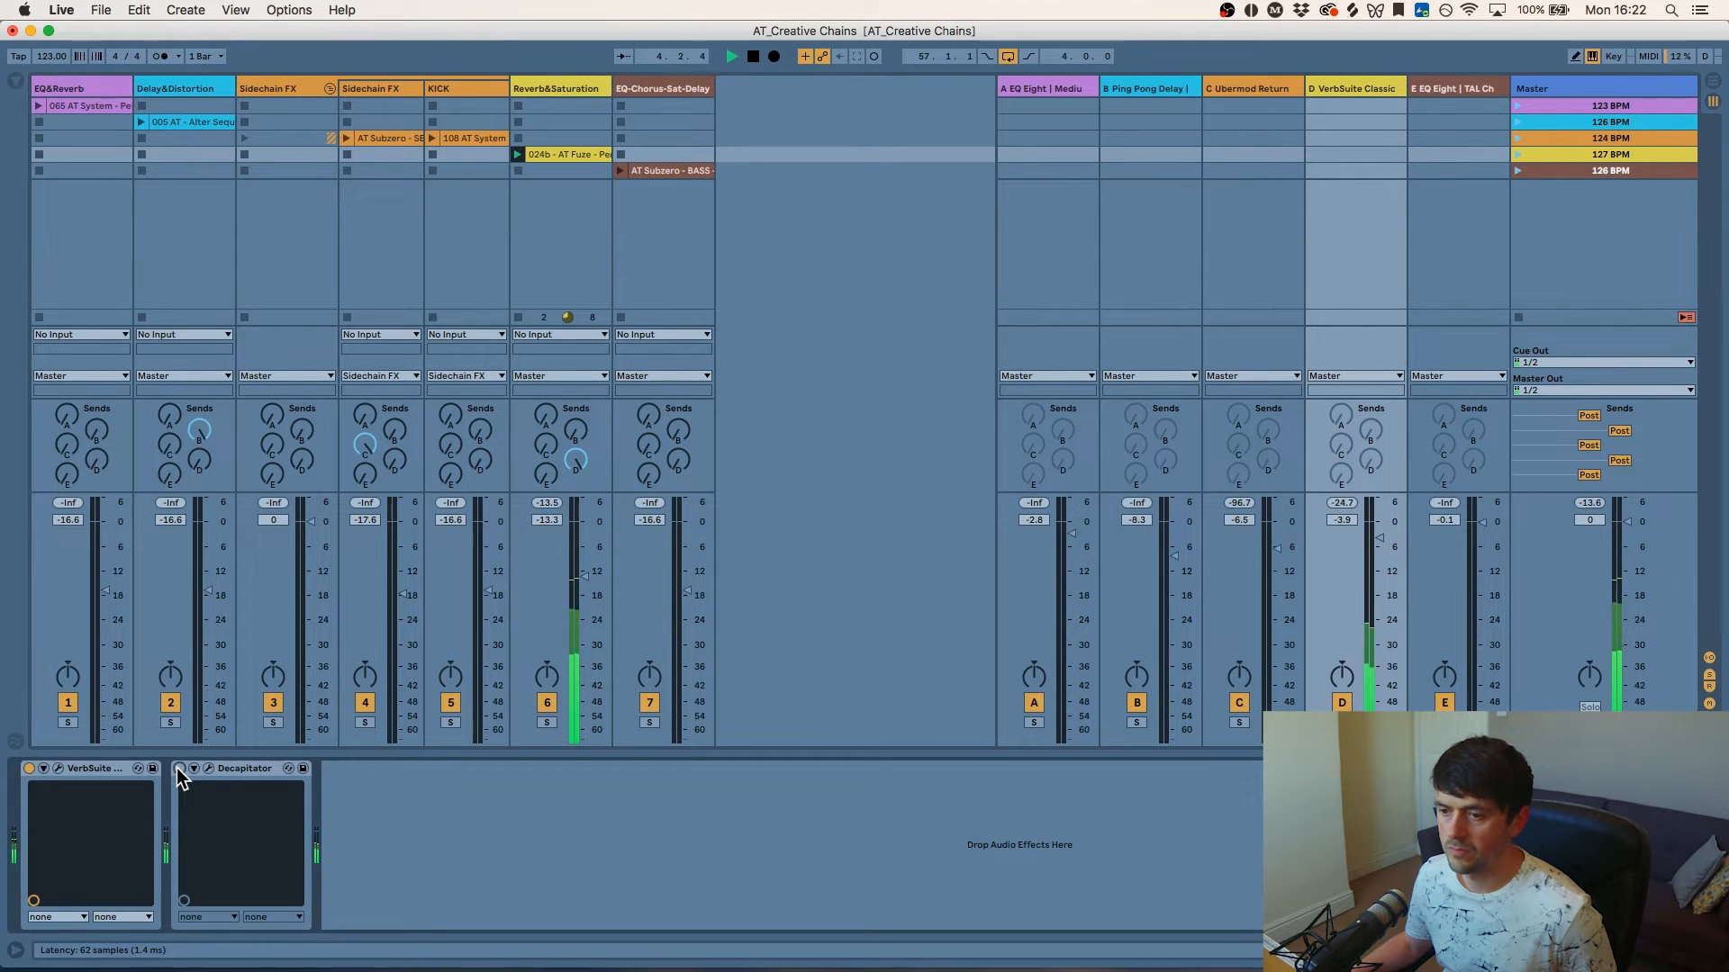
{"action": "left_click", "coordinate": [178, 770]}
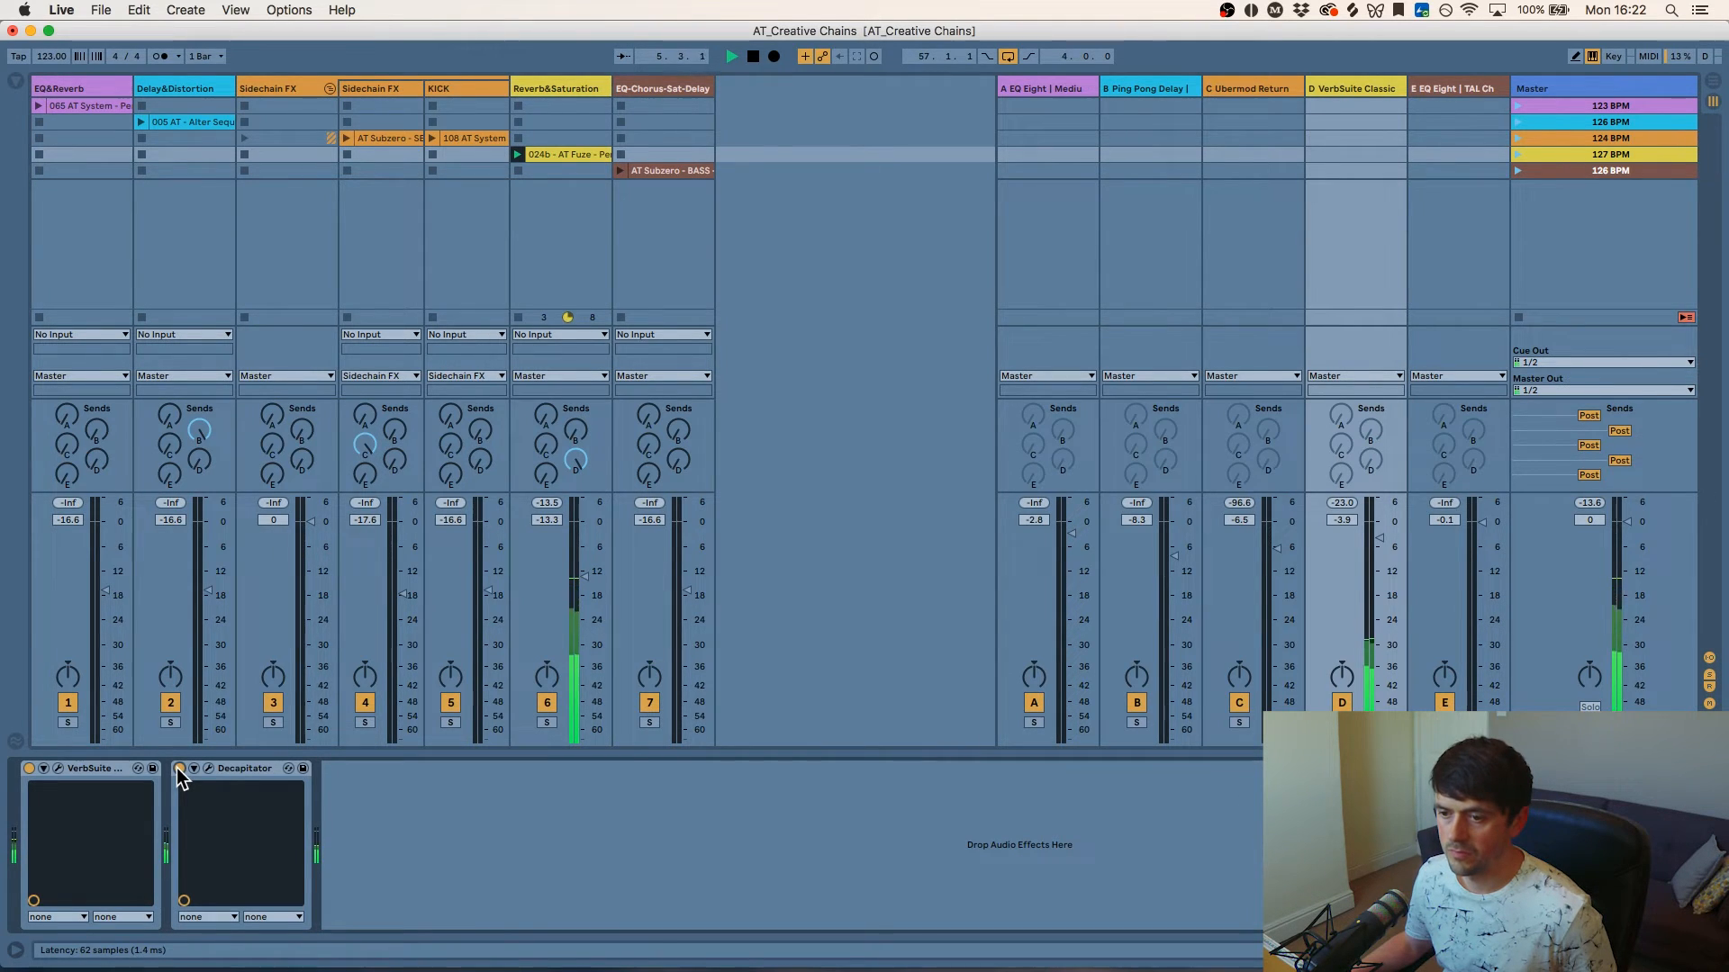
{"action": "key", "text": "space"}
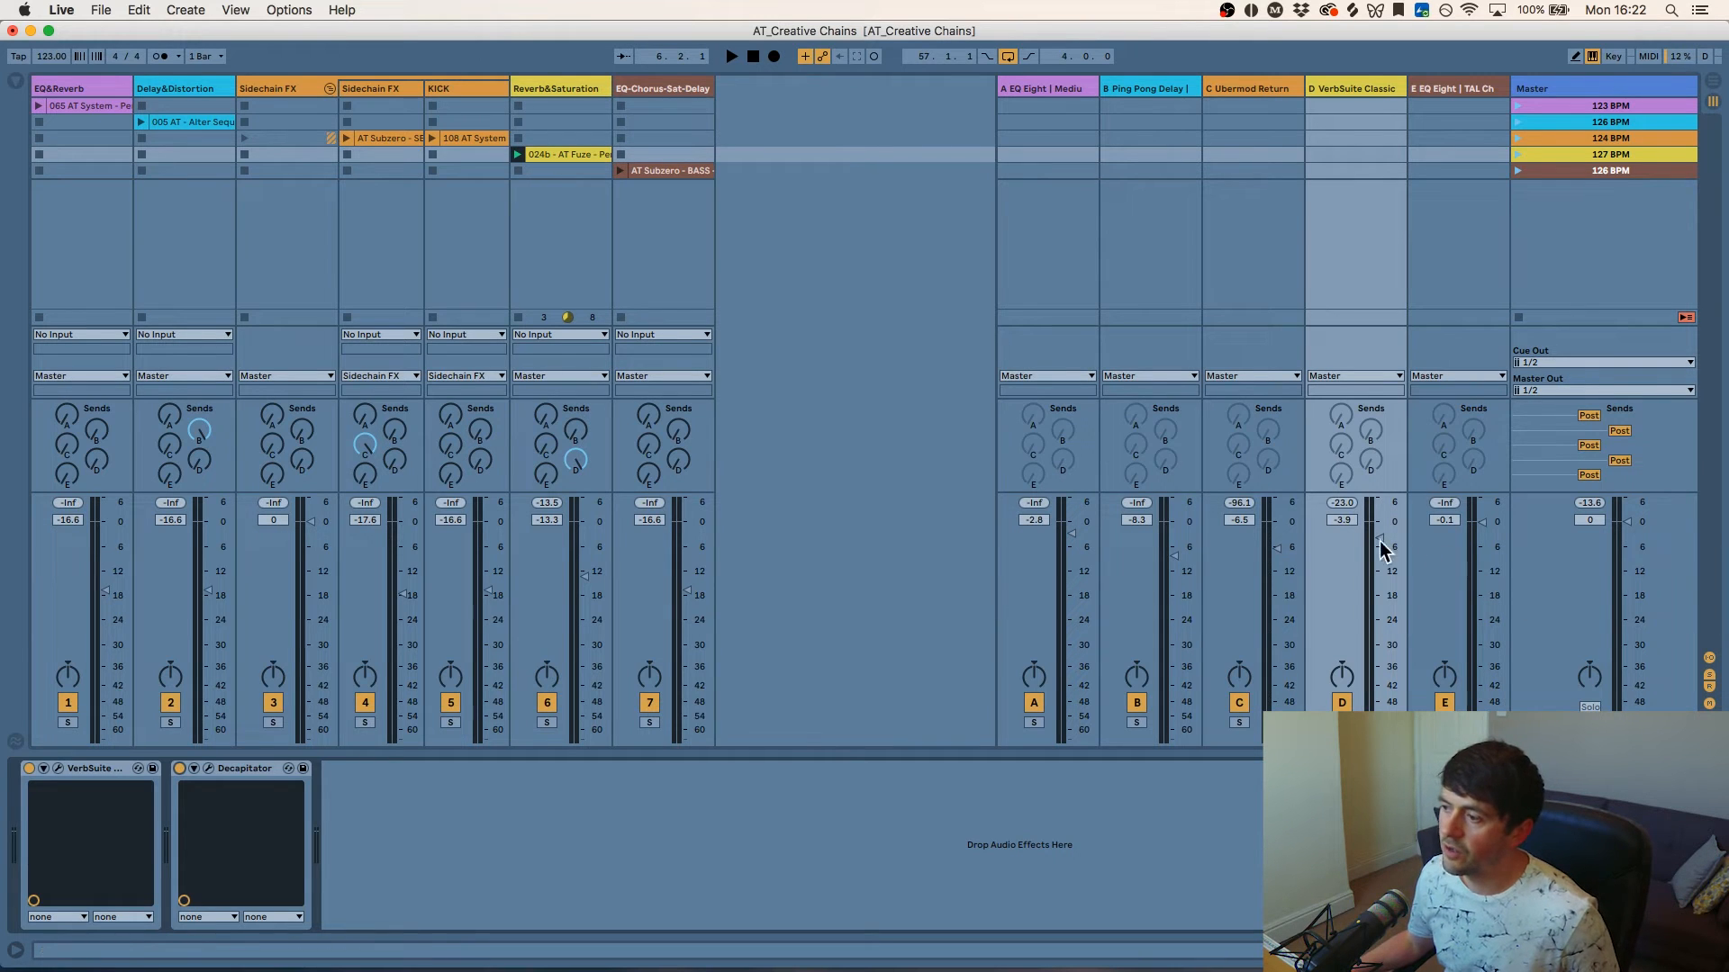
- Lower return D's volume to -8.5 dB while listening to the loop, and stop playback
{"action": "mouse_move", "coordinate": [1379, 537]}
{"action": "left_mouse_down"}
{"action": "mouse_move", "coordinate": [1379, 599]}
{"action": "mouse_move", "coordinate": [1378, 516]}
{"action": "left_mouse_up"}
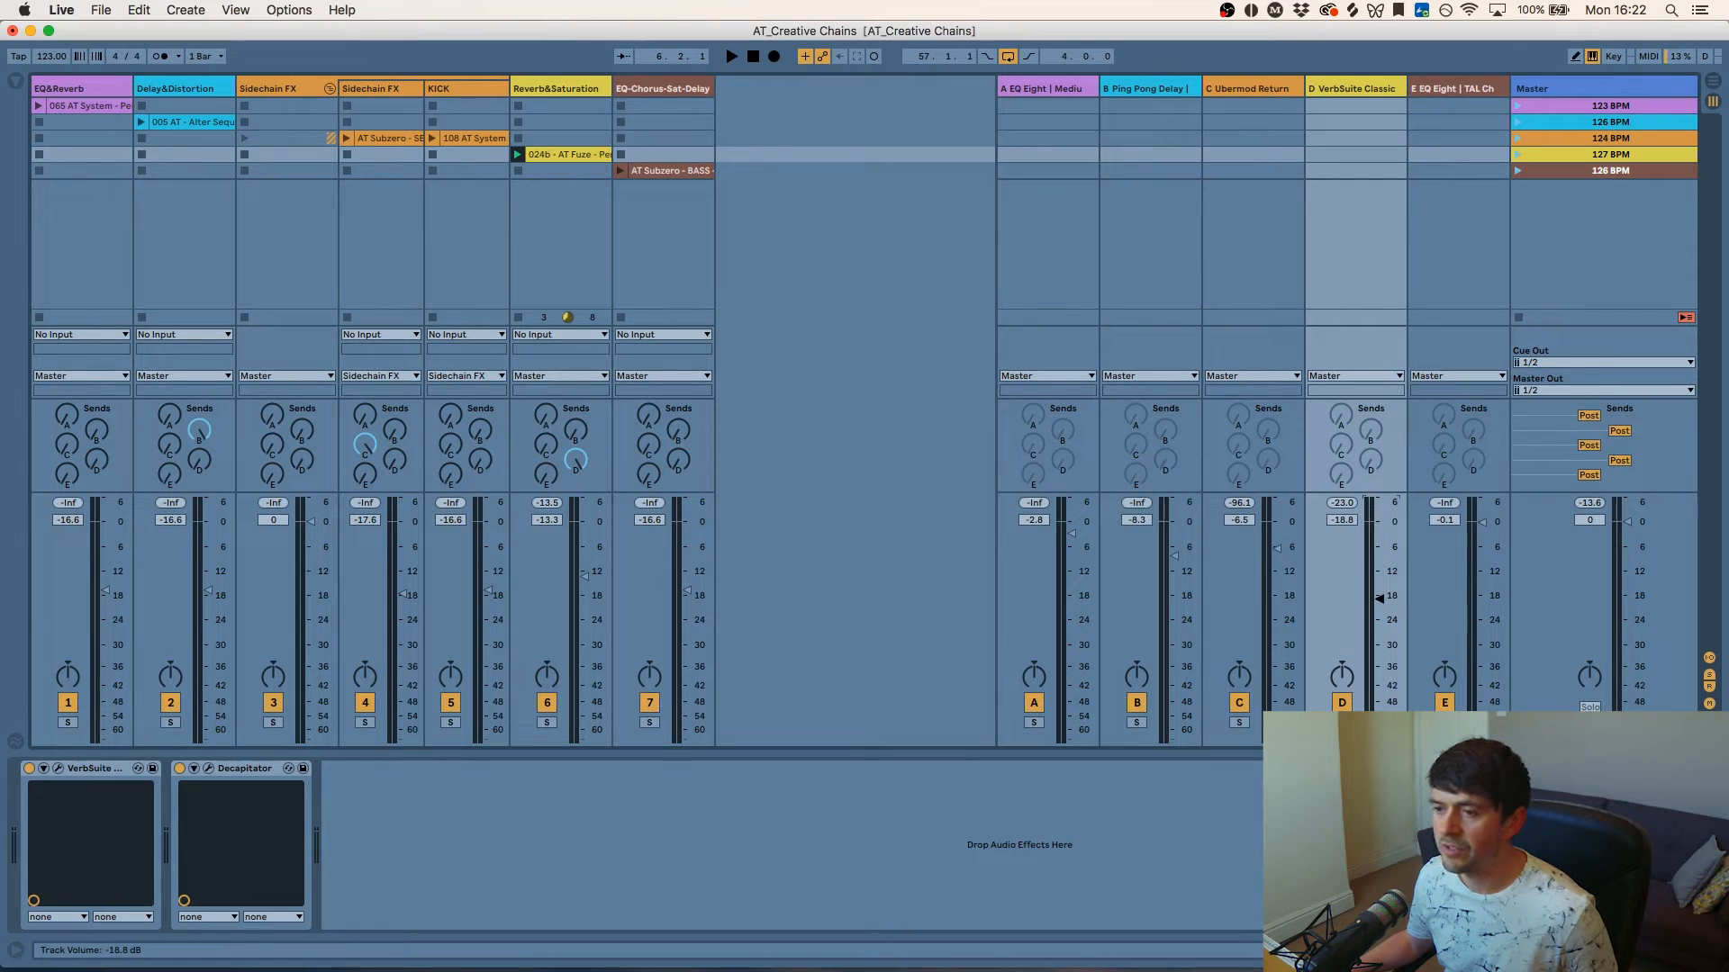
{"action": "left_click_drag", "start_coordinate": [1380, 598], "coordinate": [1380, 557]}
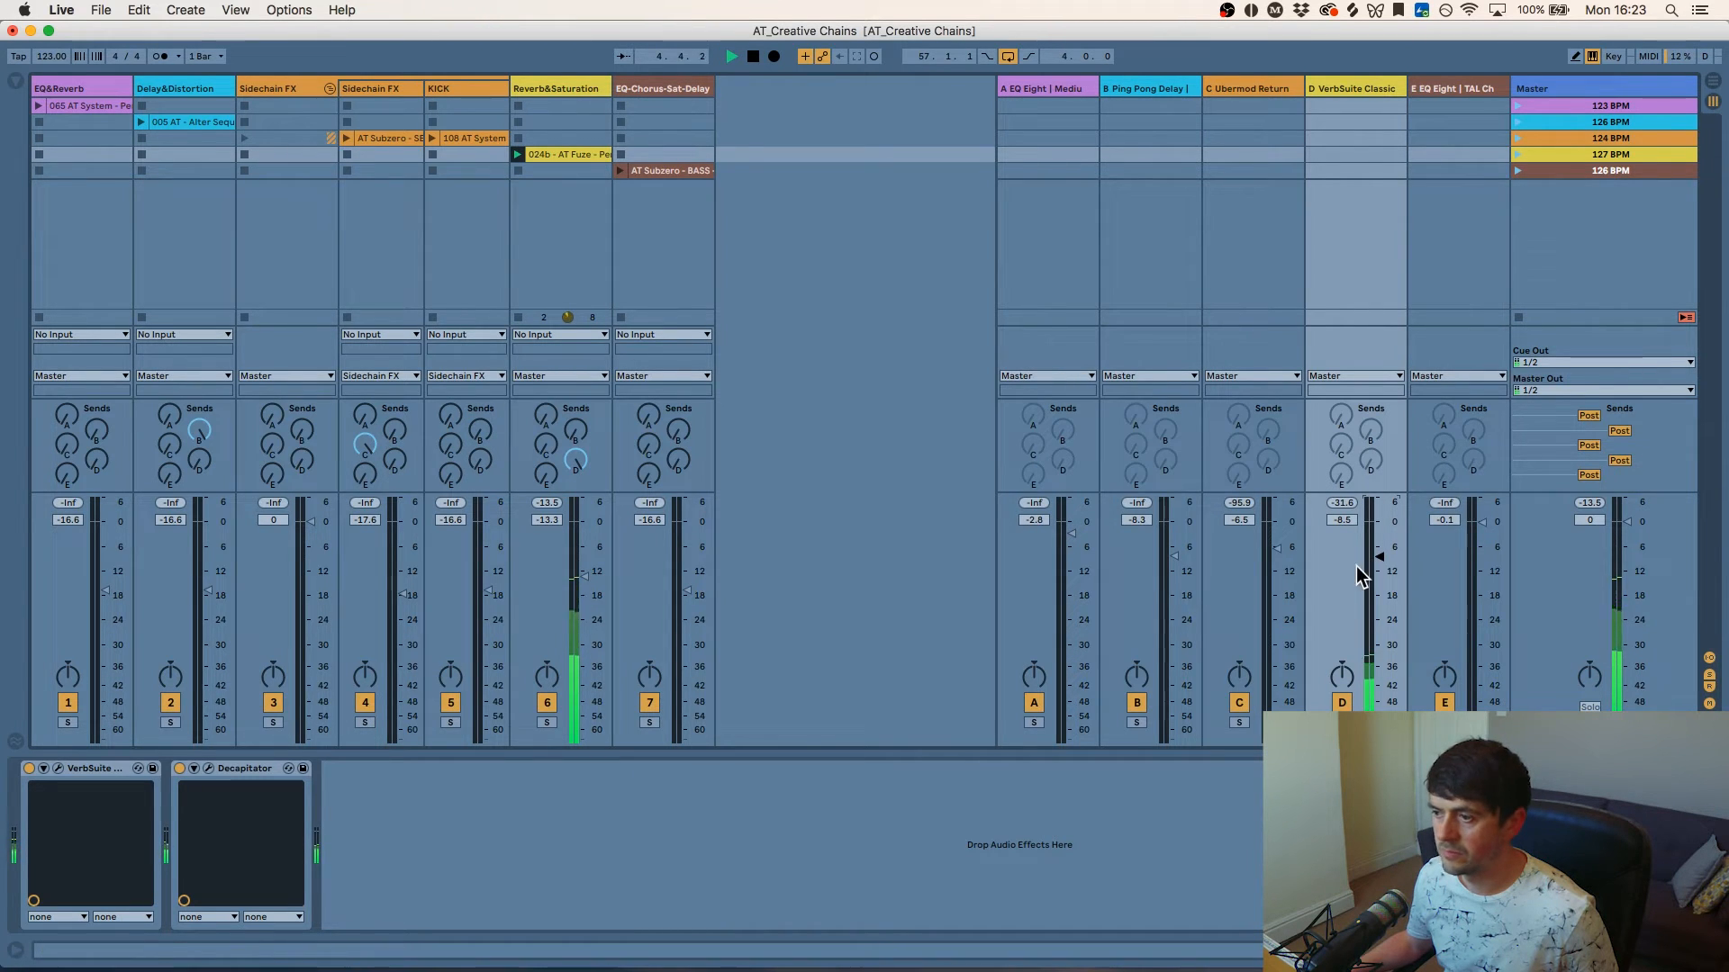
{"action": "key", "text": "space"}
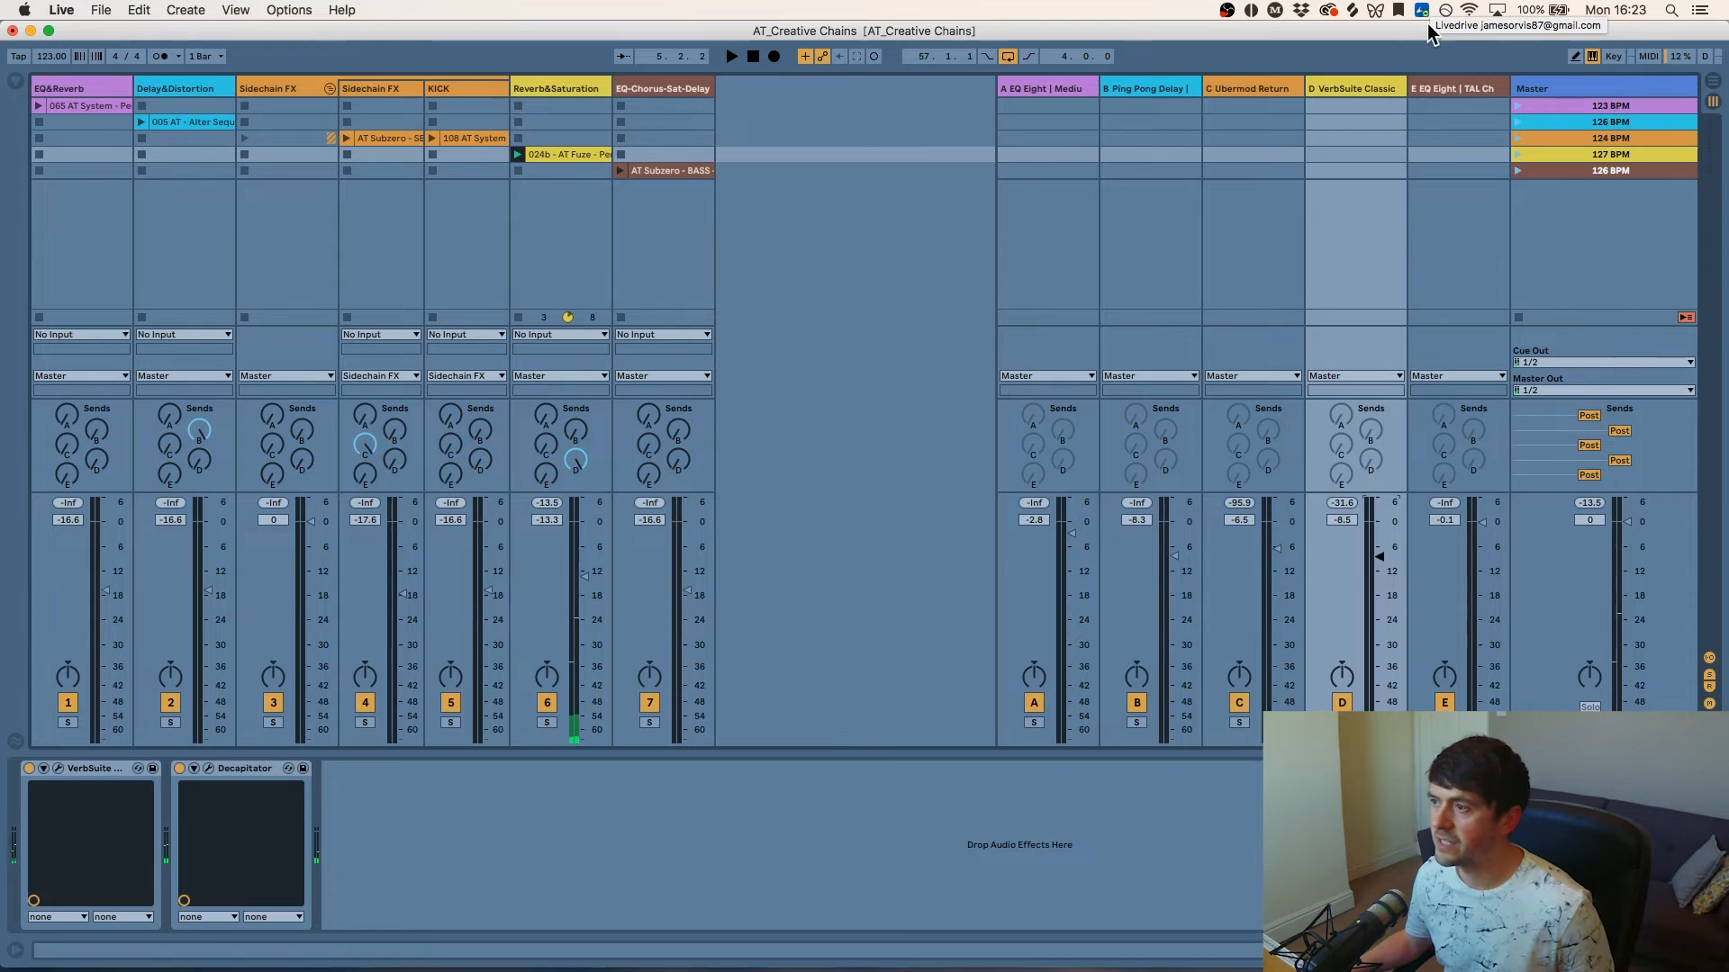
- Look through the device chains of returns C, D and E and select the EQ-Chorus-Sat-Delay track's bass clip
{"action": "left_click", "coordinate": [1248, 88]}
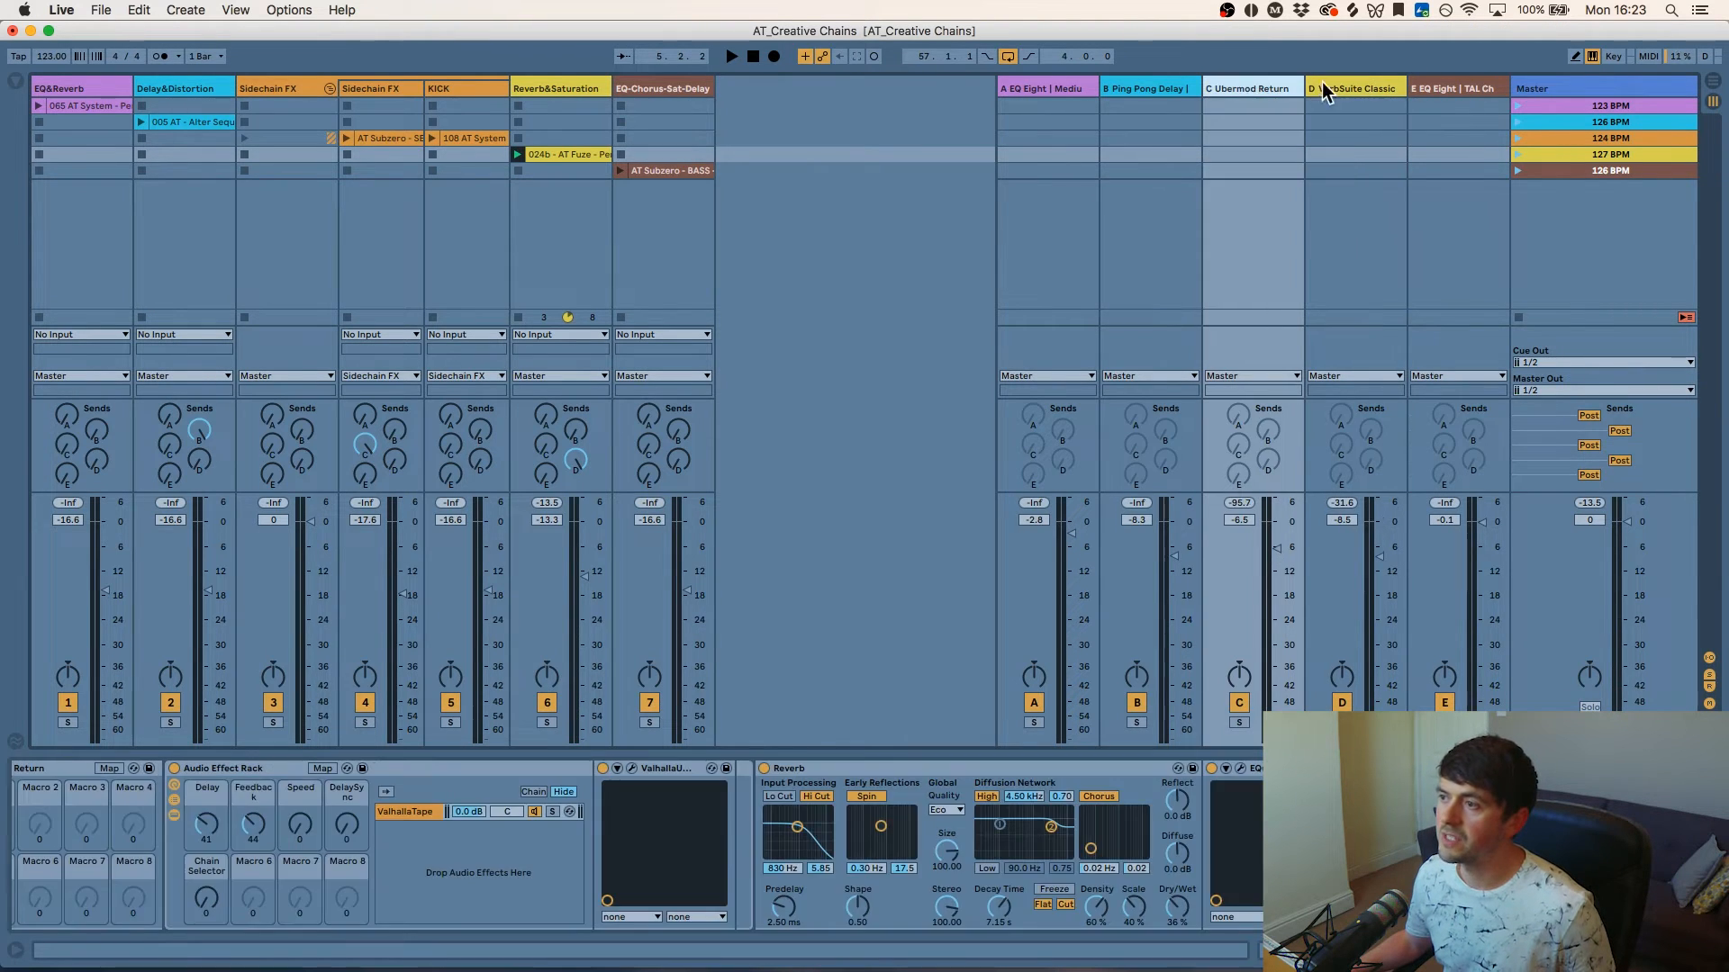
{"action": "left_click", "coordinate": [1324, 85]}
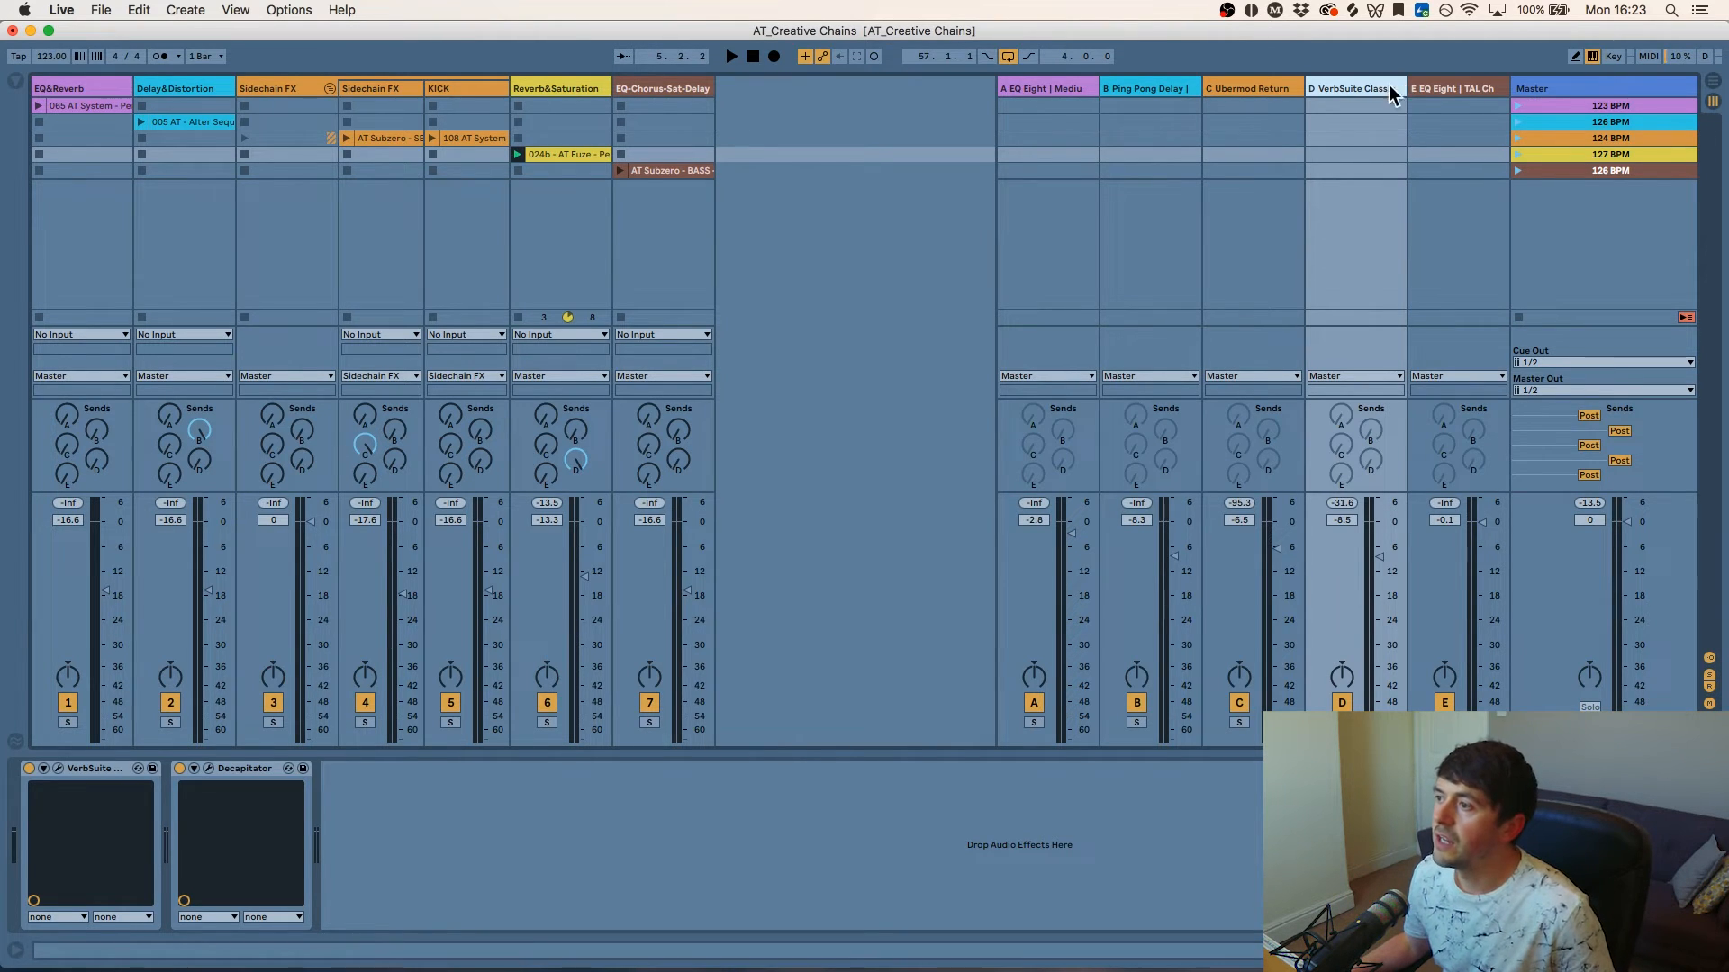
{"action": "left_click", "coordinate": [1466, 88]}
{"action": "left_click", "coordinate": [687, 89]}
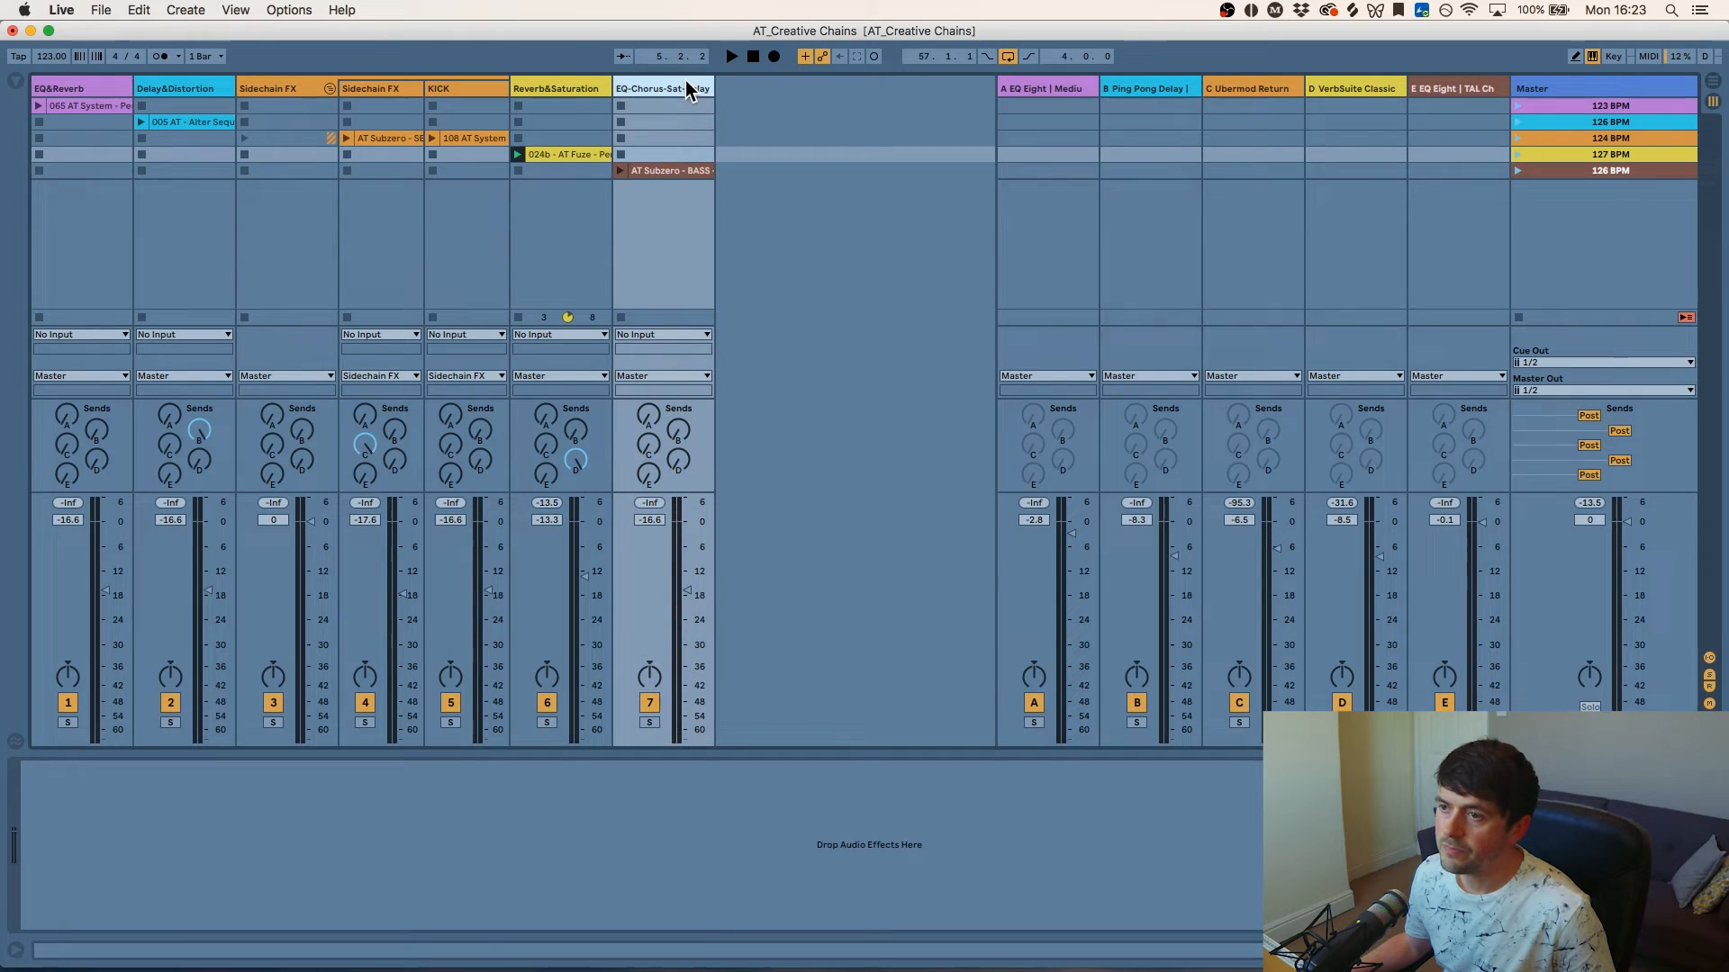
{"action": "left_click", "coordinate": [665, 170]}
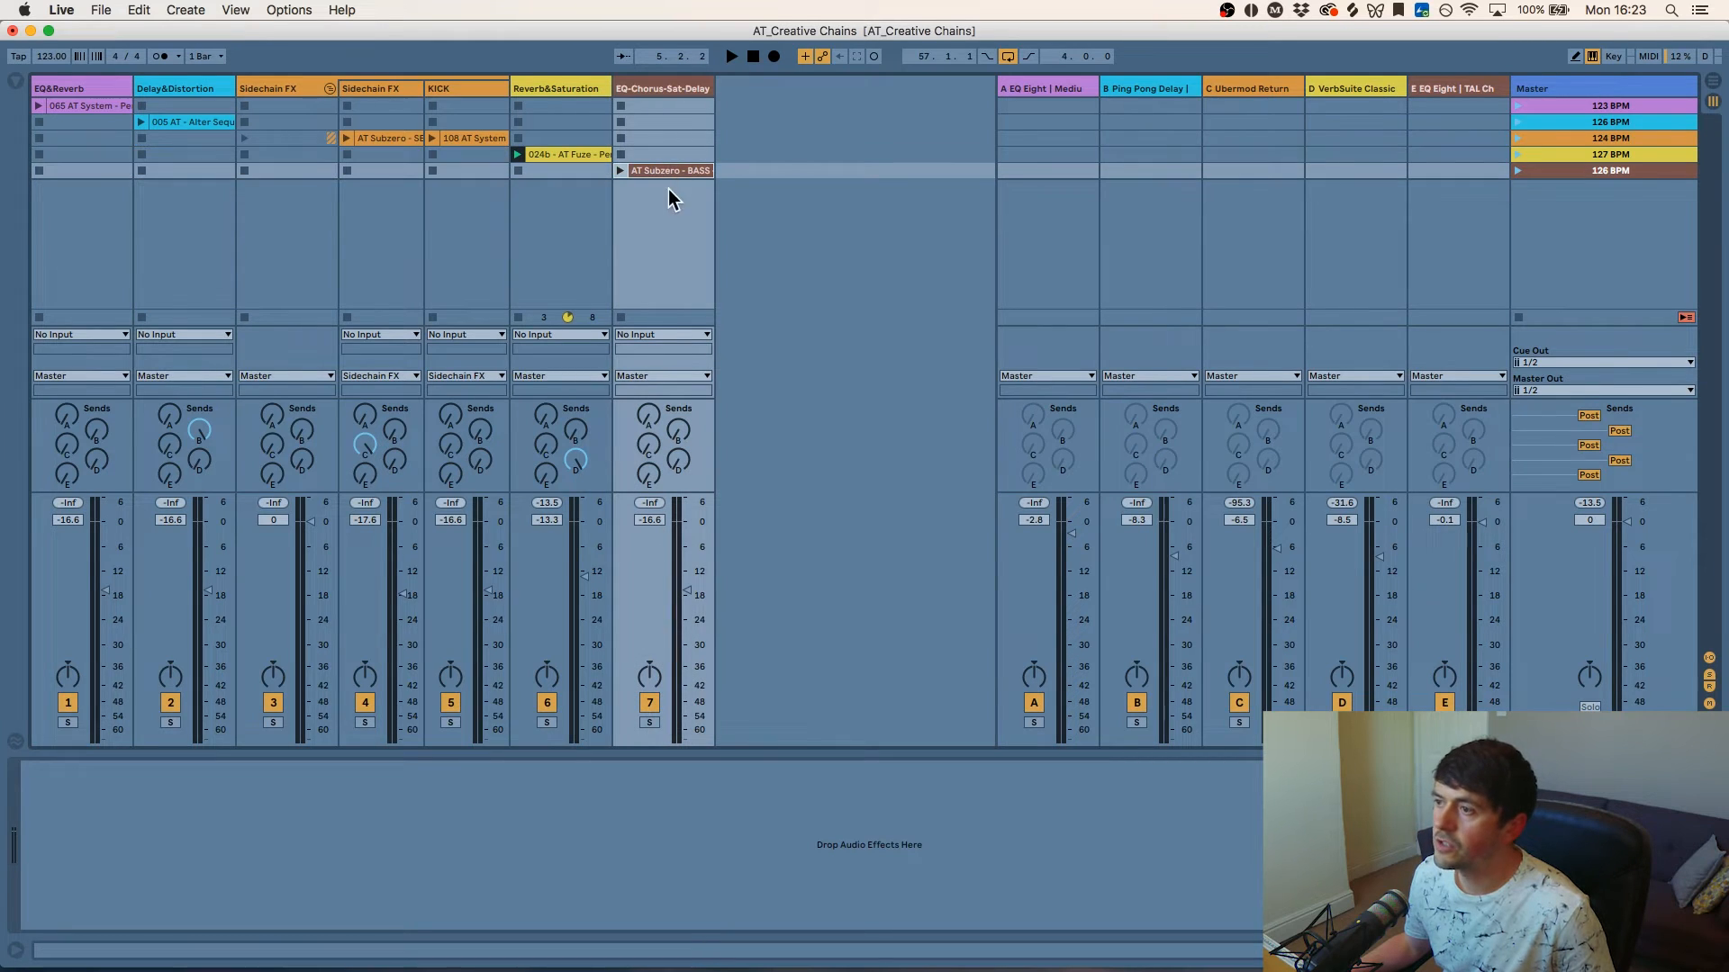
- Switch off Simple Delay, Decapitator and EQ Eight on return E, keeping TAL Chorus on
{"action": "left_click", "coordinate": [1489, 86]}
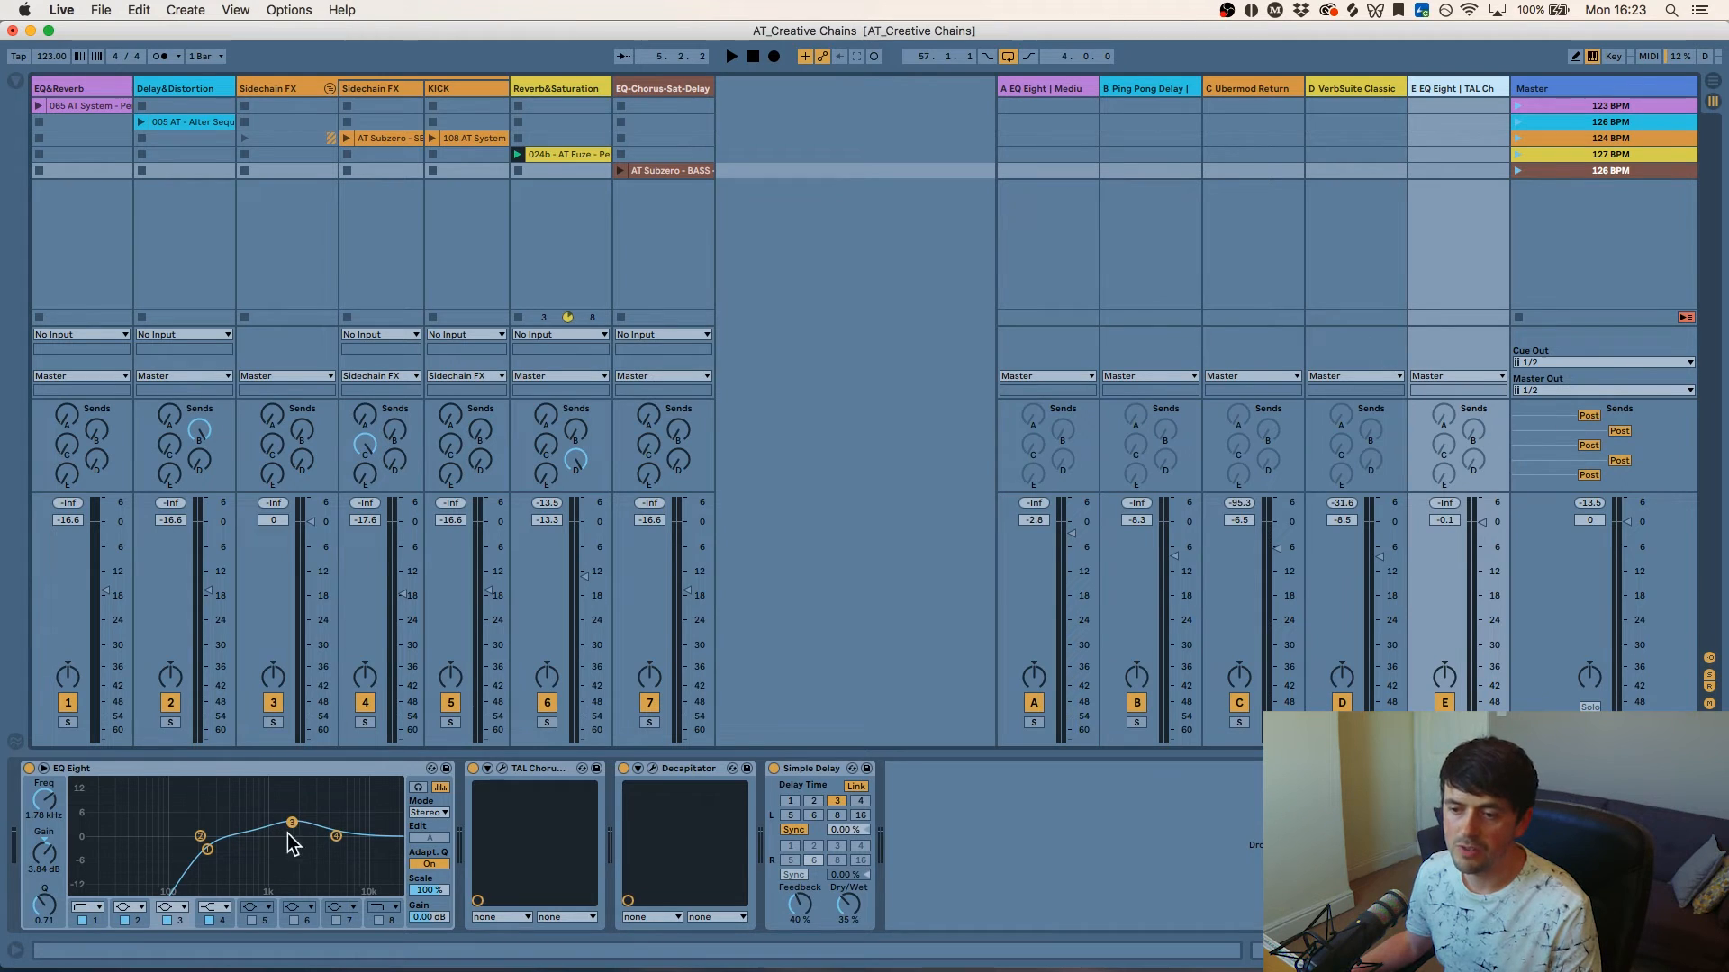
{"action": "left_click", "coordinate": [773, 768]}
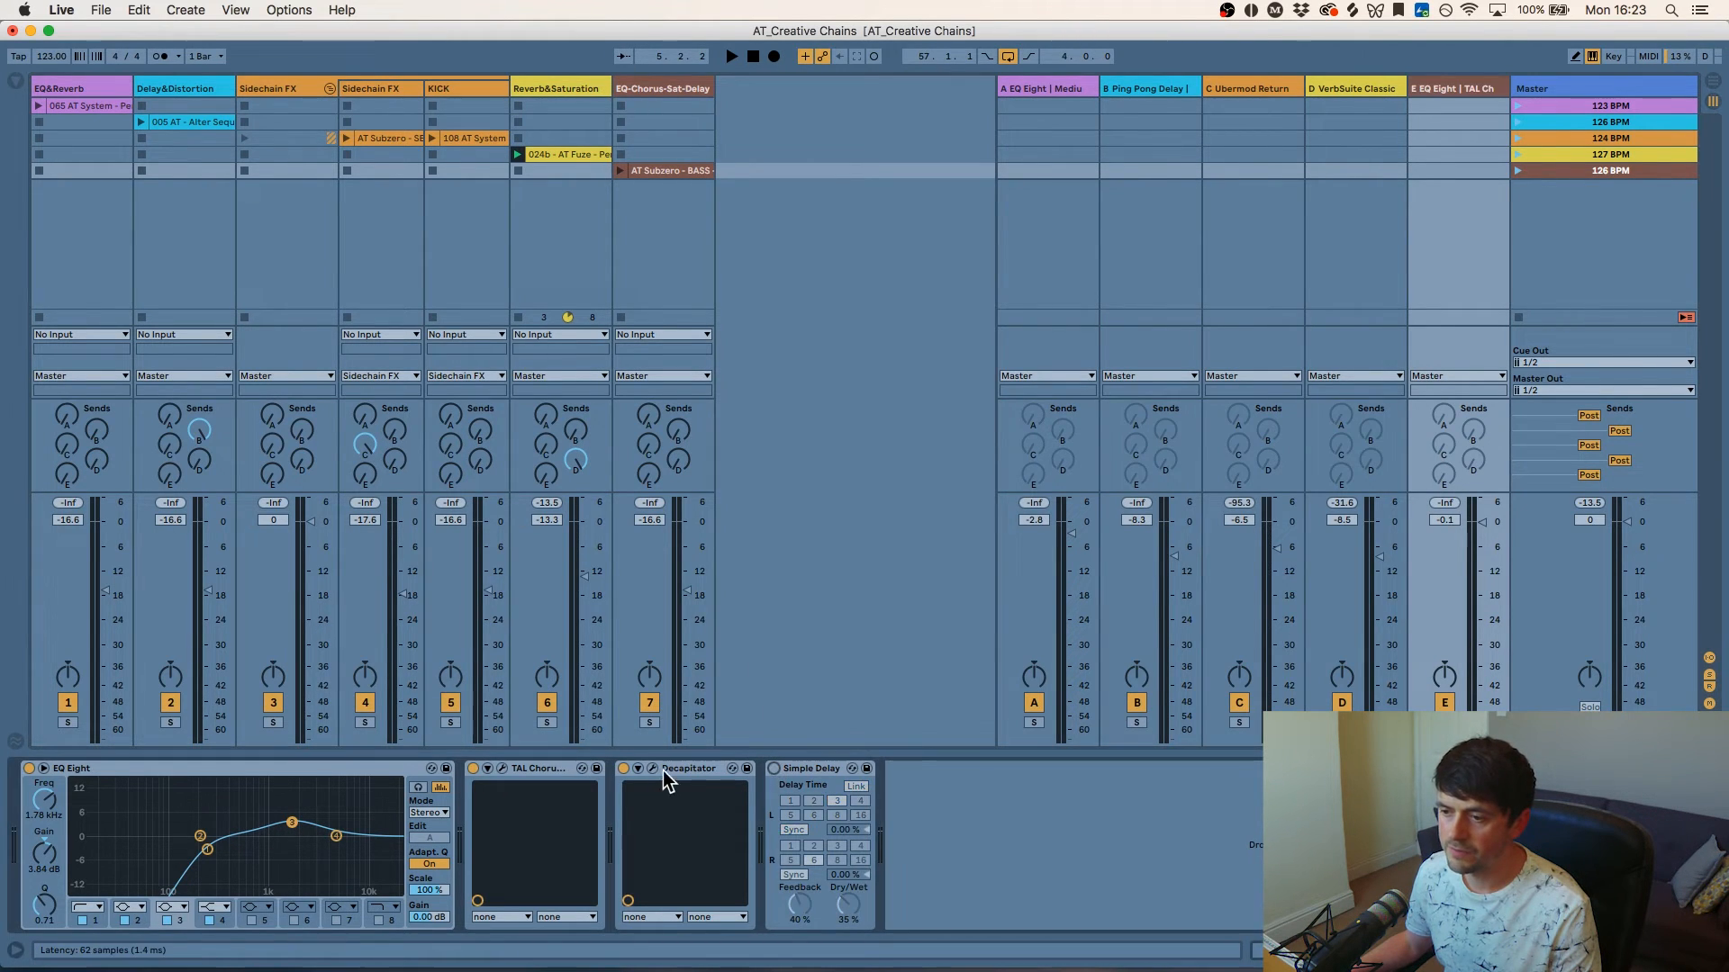
{"action": "left_click", "coordinate": [623, 769]}
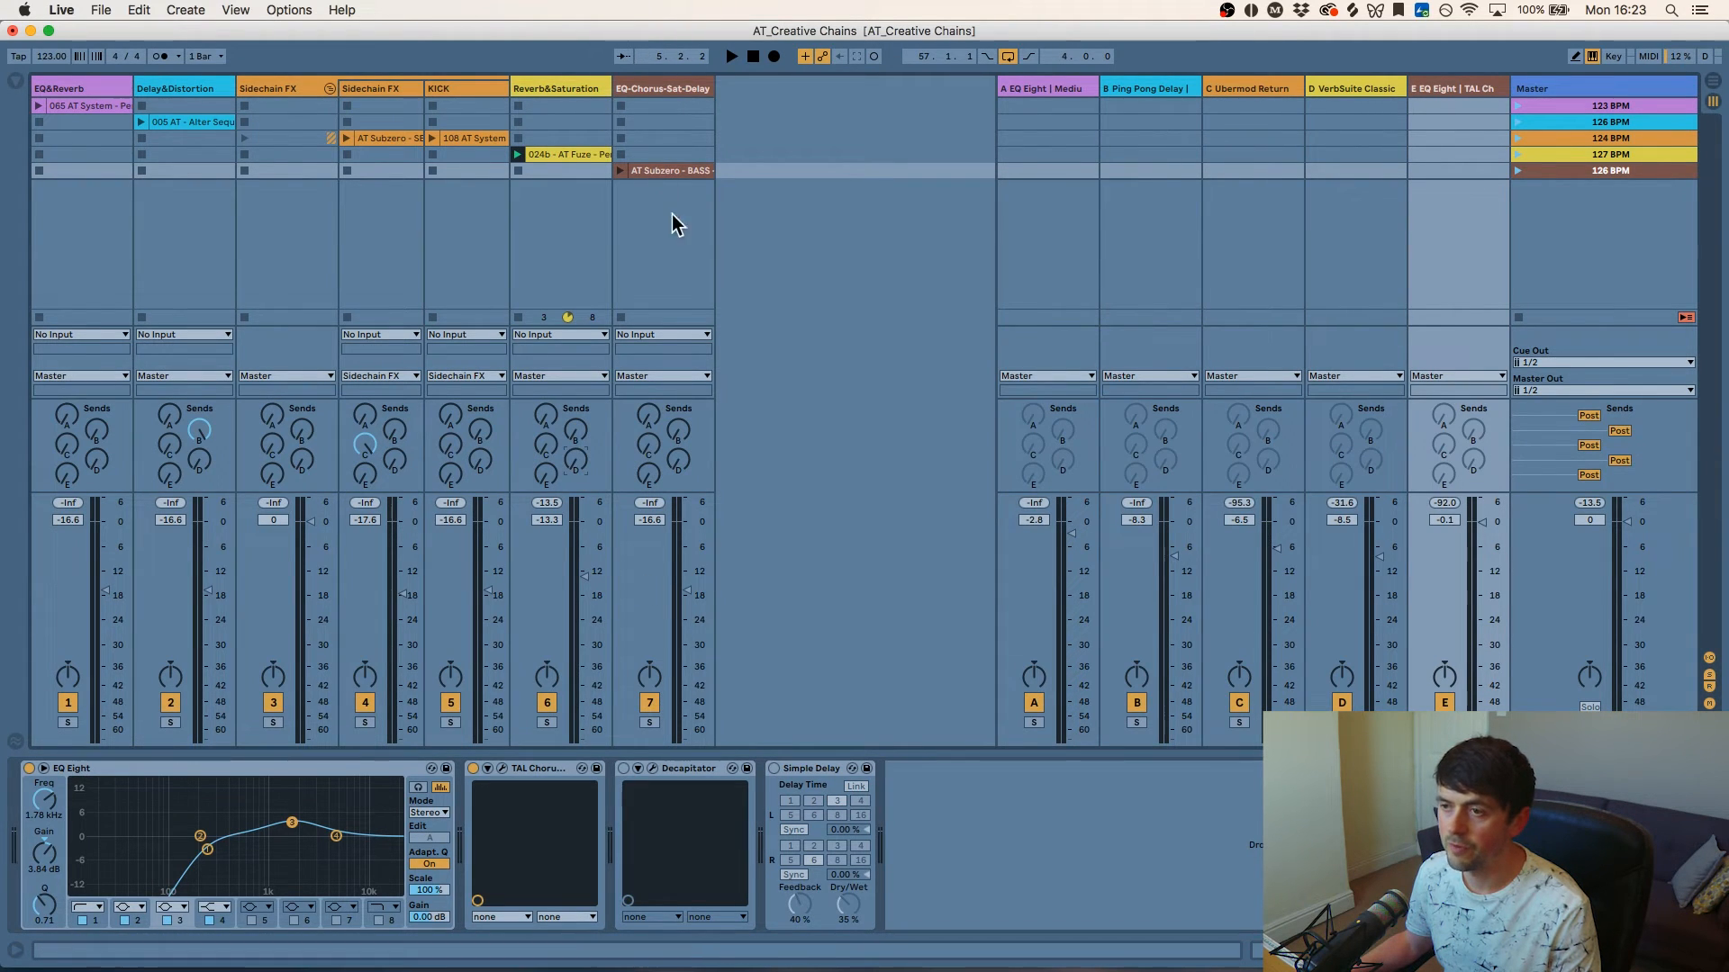
{"action": "left_click", "coordinate": [28, 768]}
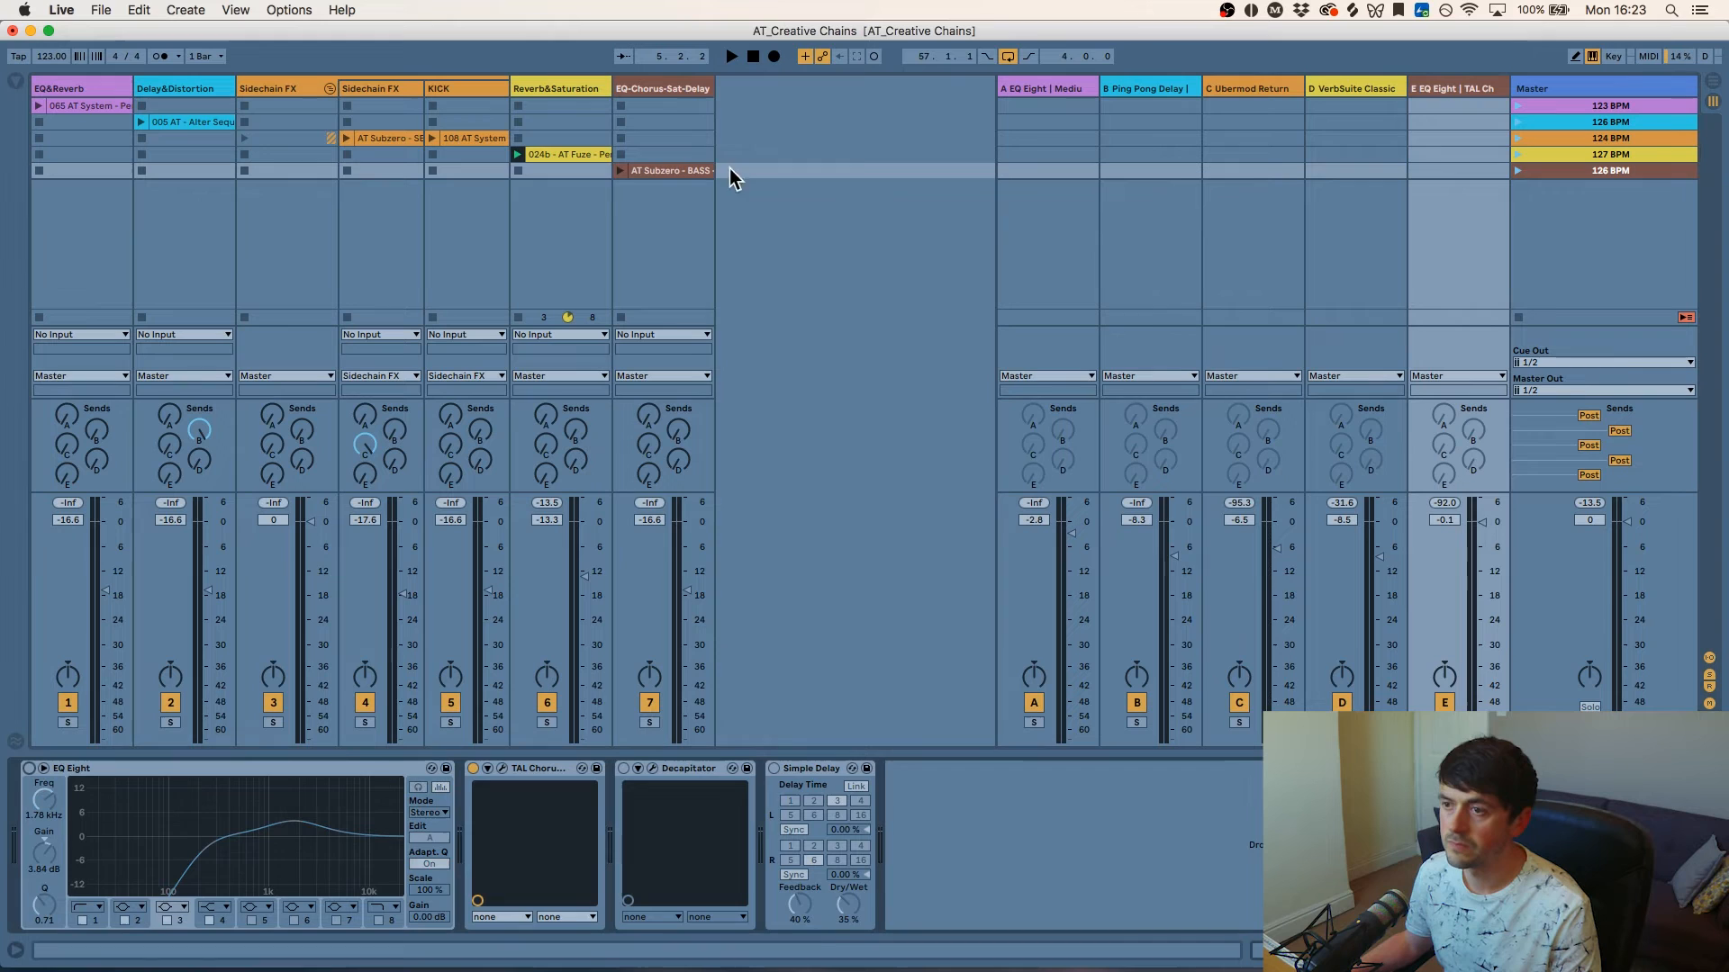
- Launch the EQ-Chorus-Sat-Delay track's AT Subzero bass clip and stop the Reverb&Saturation track's clip
{"action": "left_click", "coordinate": [638, 172]}
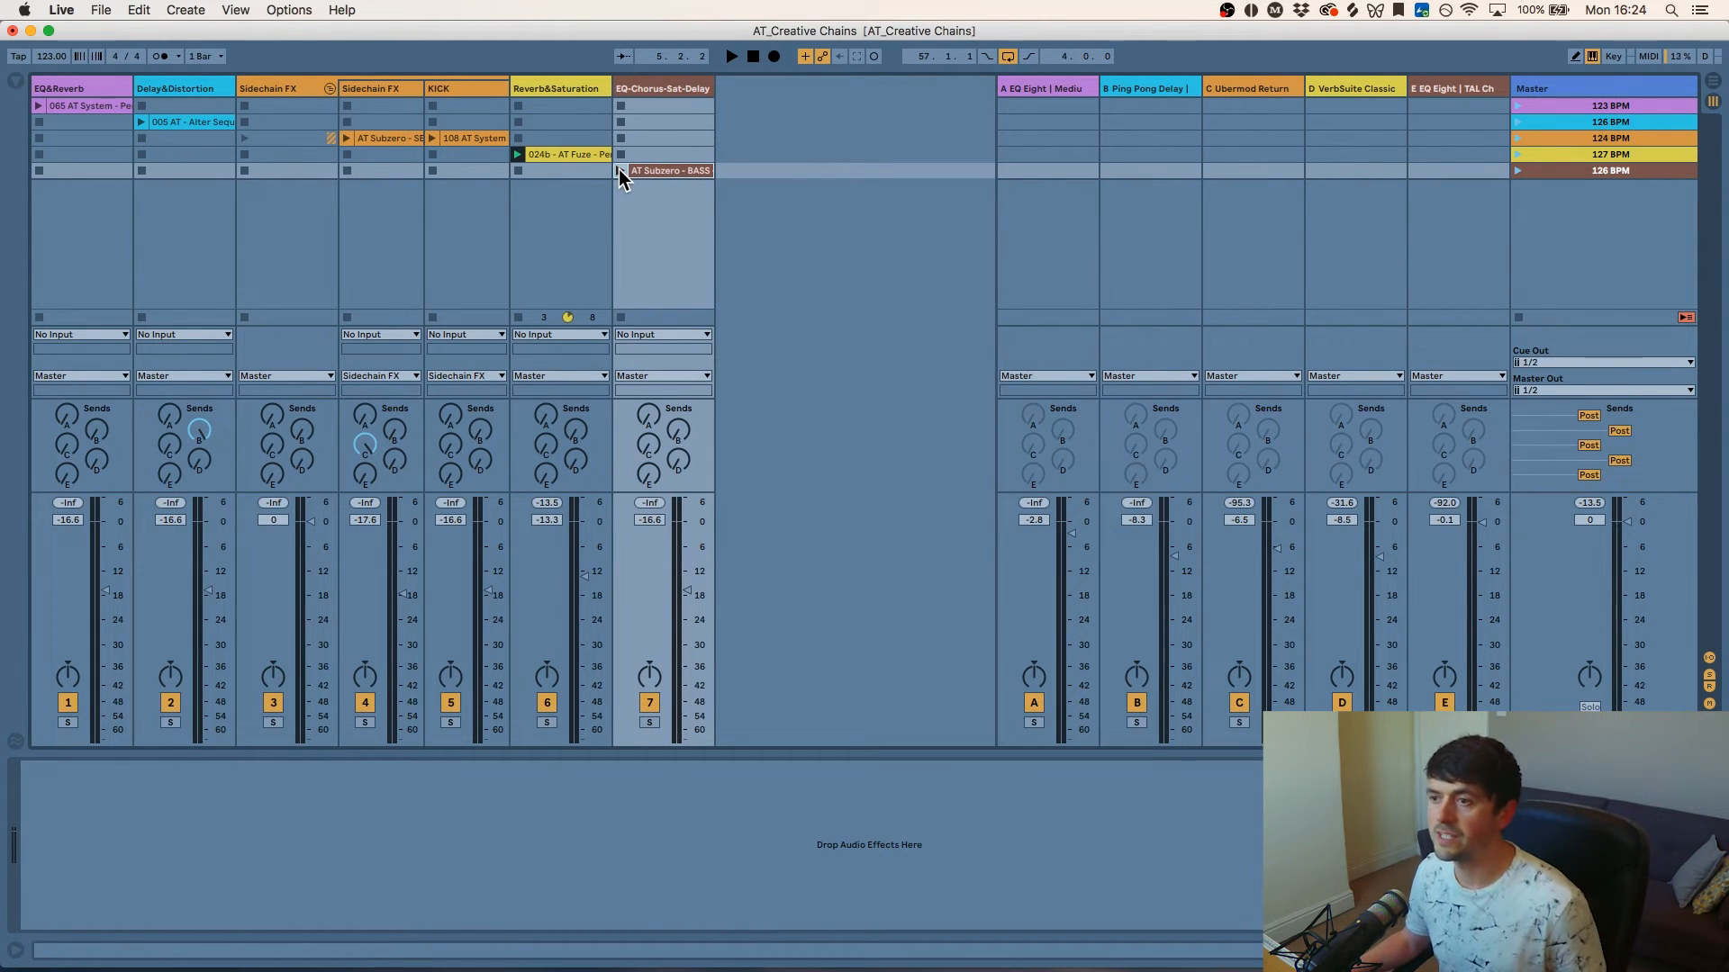
{"action": "left_click", "coordinate": [620, 170]}
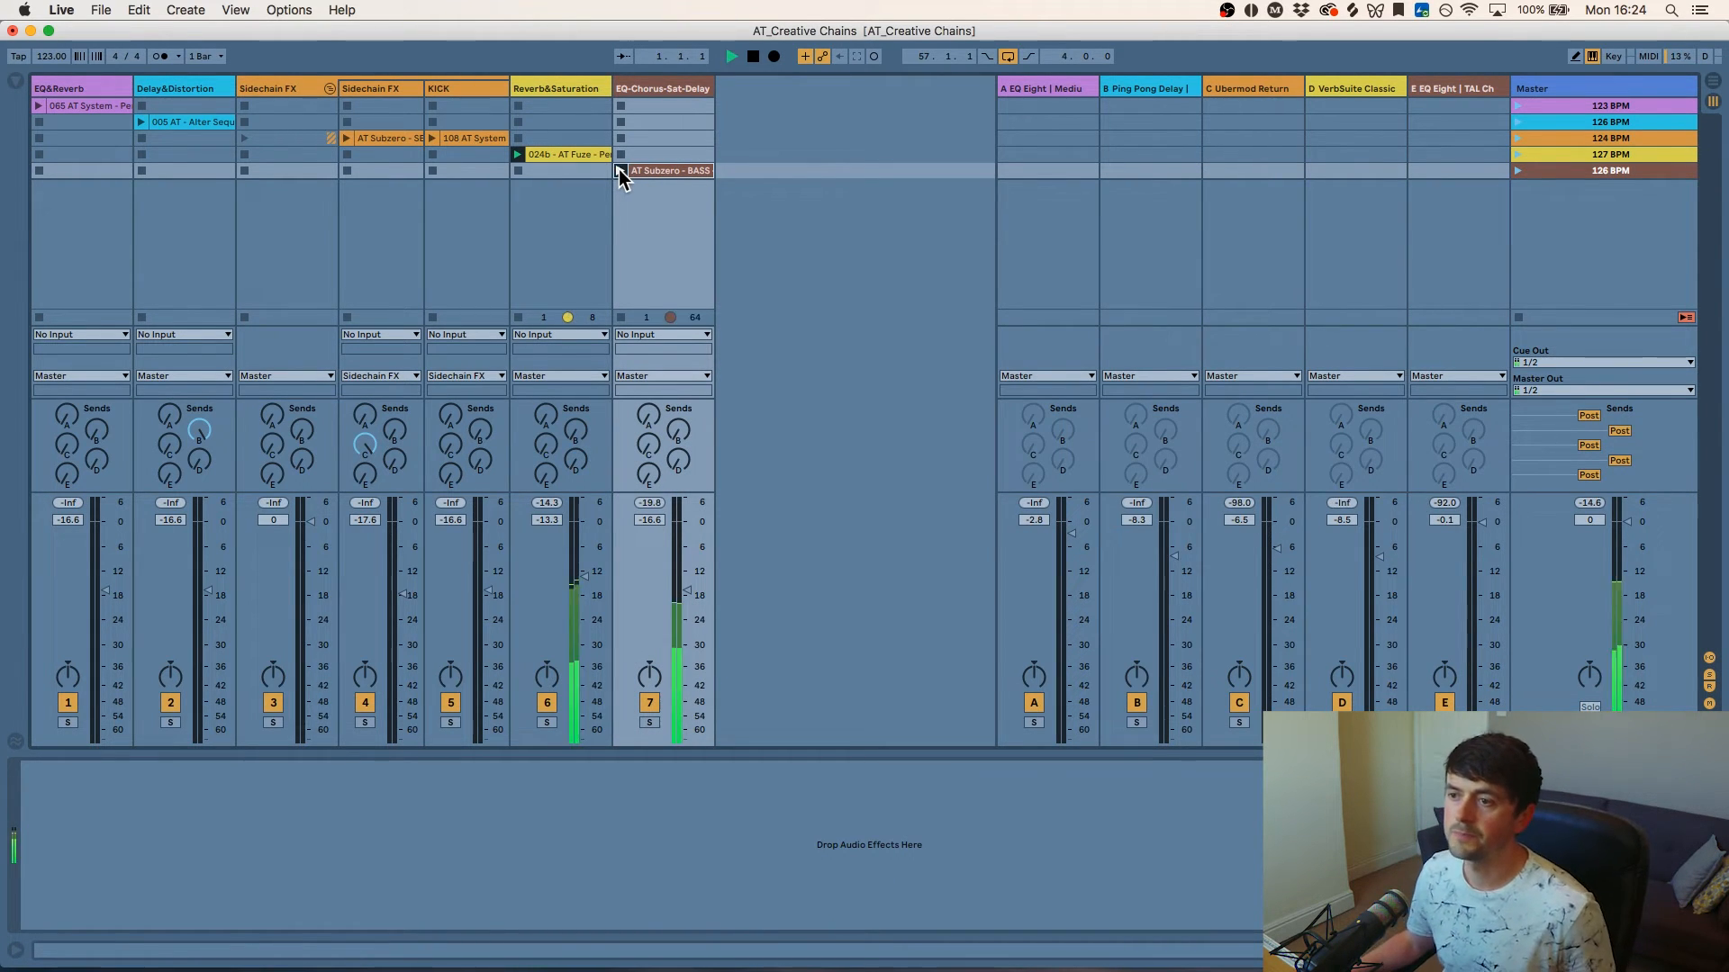
{"action": "left_click", "coordinate": [517, 171]}
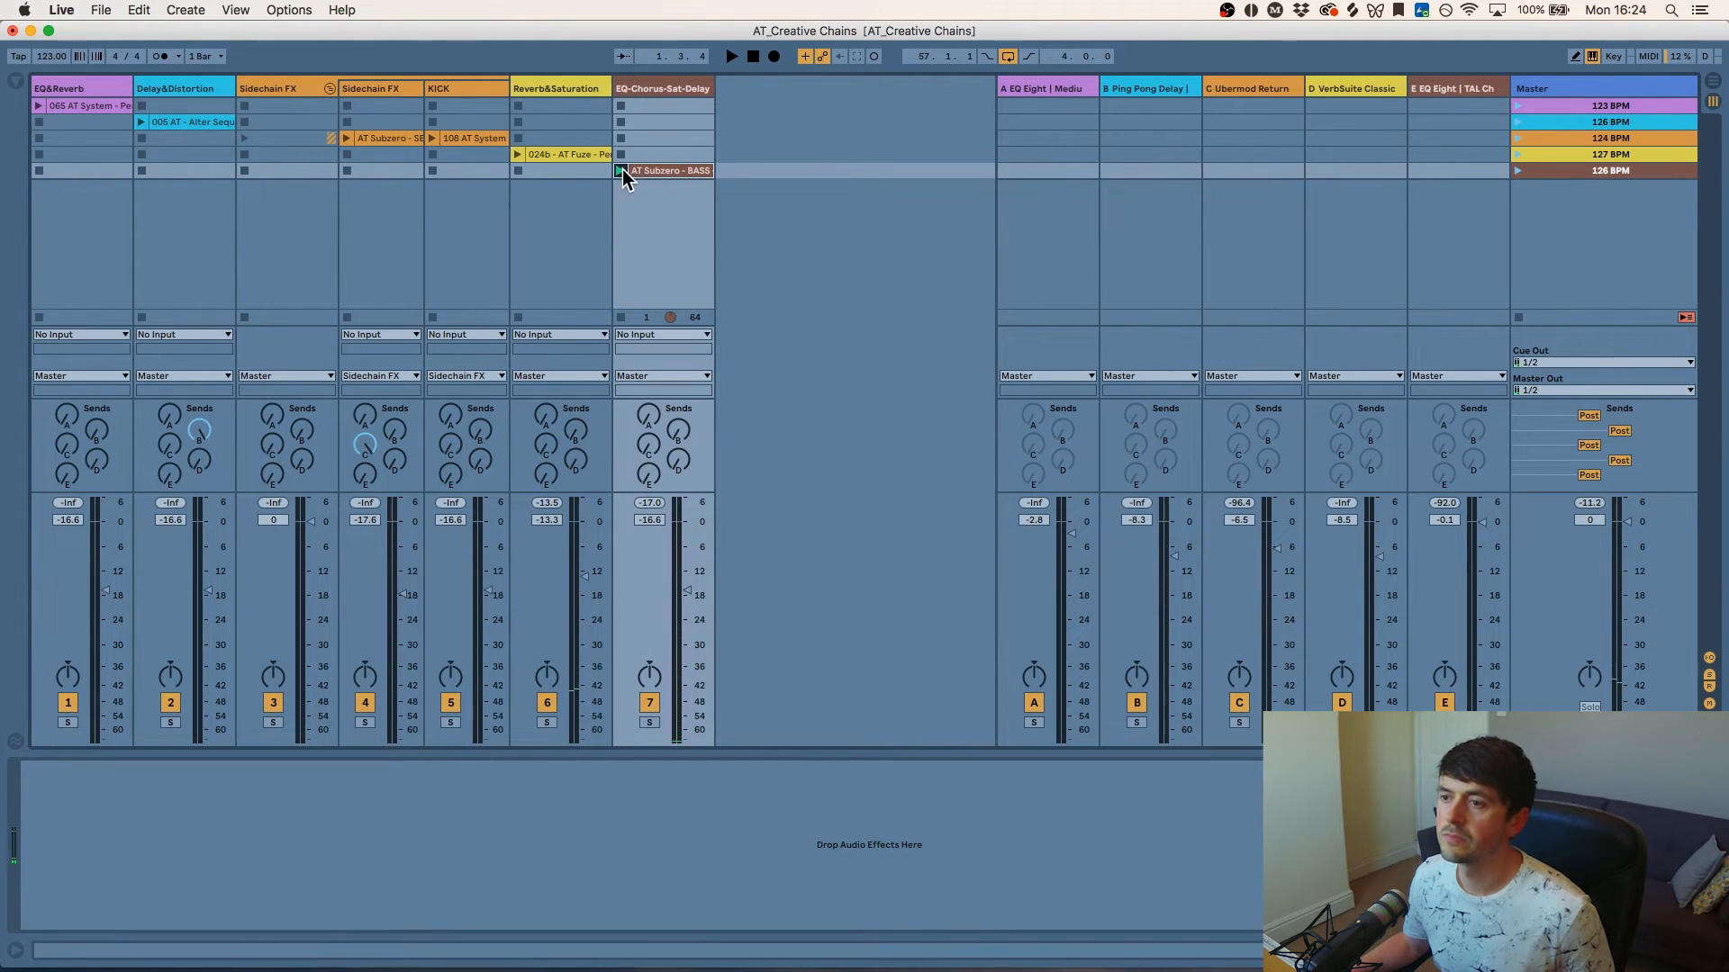
{"action": "left_click", "coordinate": [643, 86]}
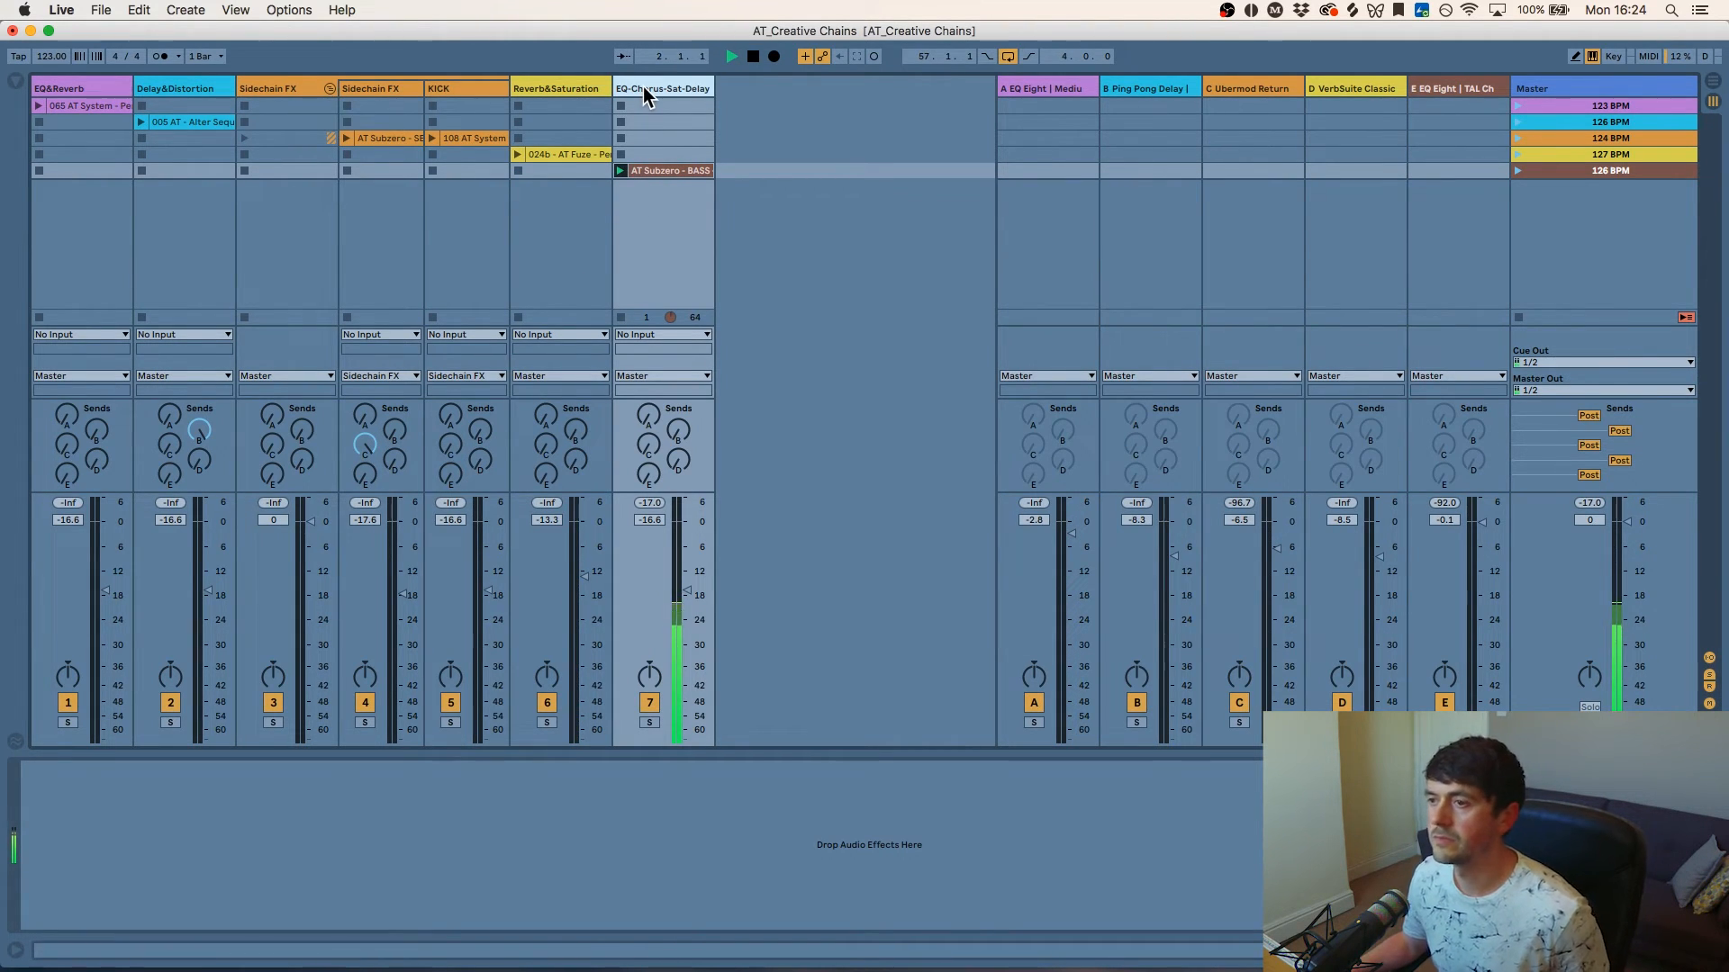
- Set the EQ-Chorus-Sat-Delay track's send E to 0.0 dB, audition return E's chorus and stop playback
{"action": "left_click", "coordinate": [1448, 89]}
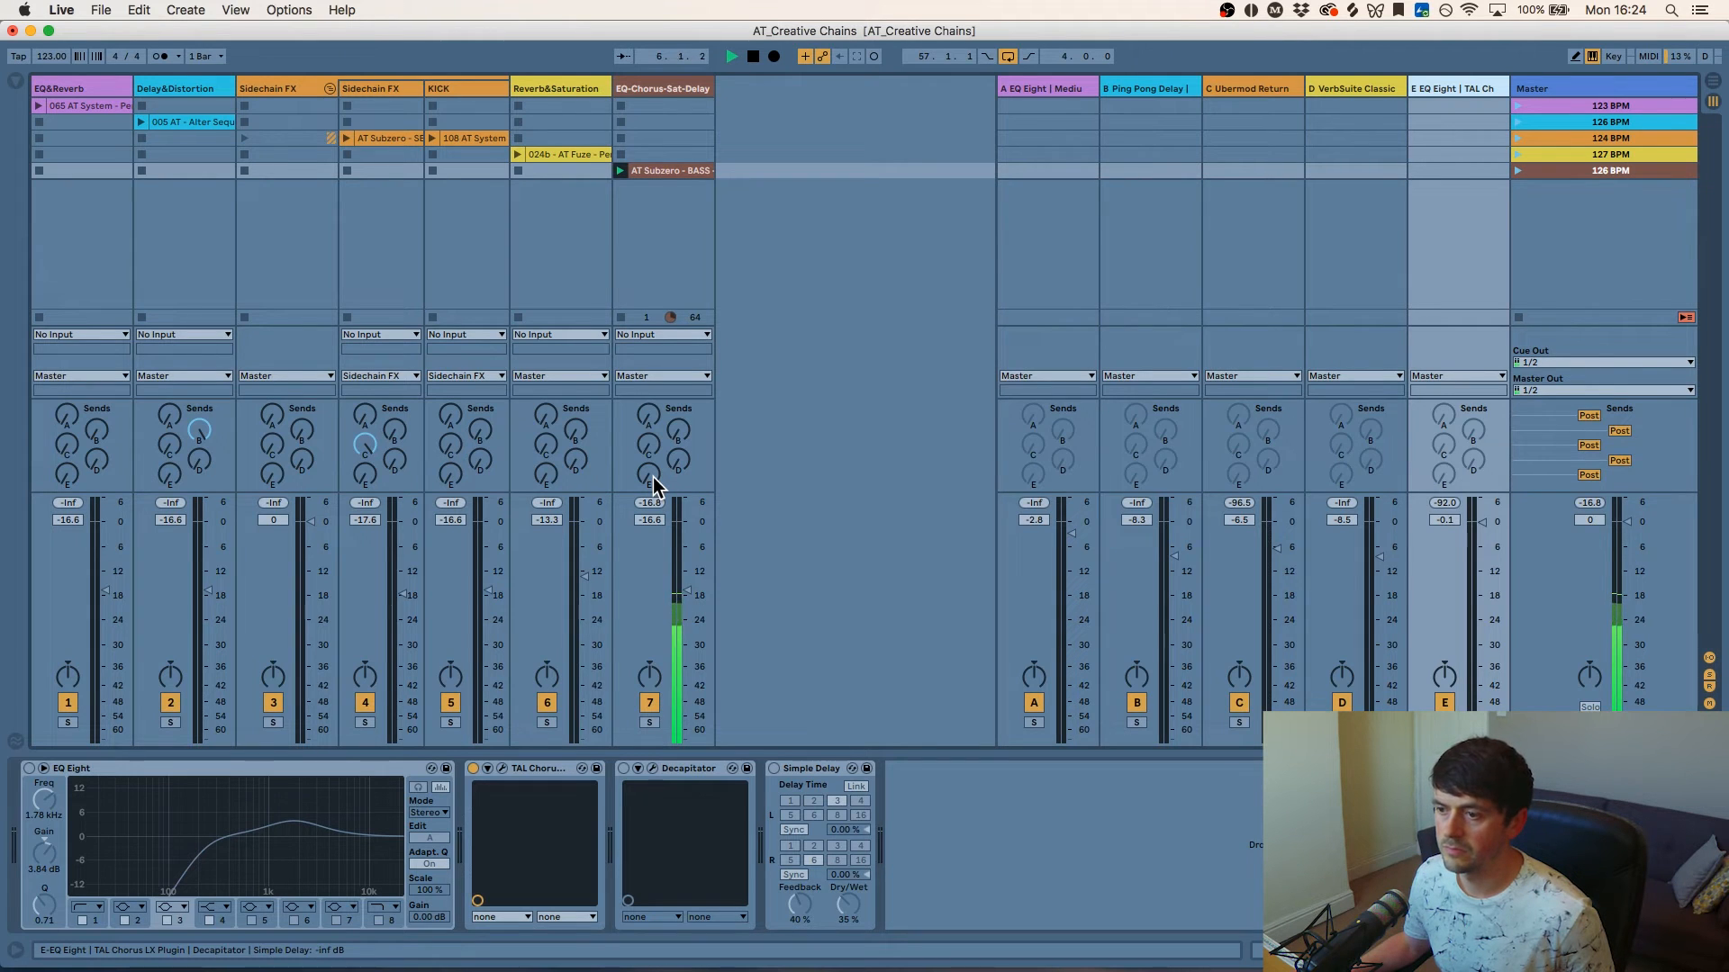
{"action": "mouse_move", "coordinate": [652, 477]}
{"action": "left_mouse_down"}
{"action": "mouse_move", "coordinate": [652, 405]}
{"action": "mouse_move", "coordinate": [648, 484]}
{"action": "left_mouse_up"}
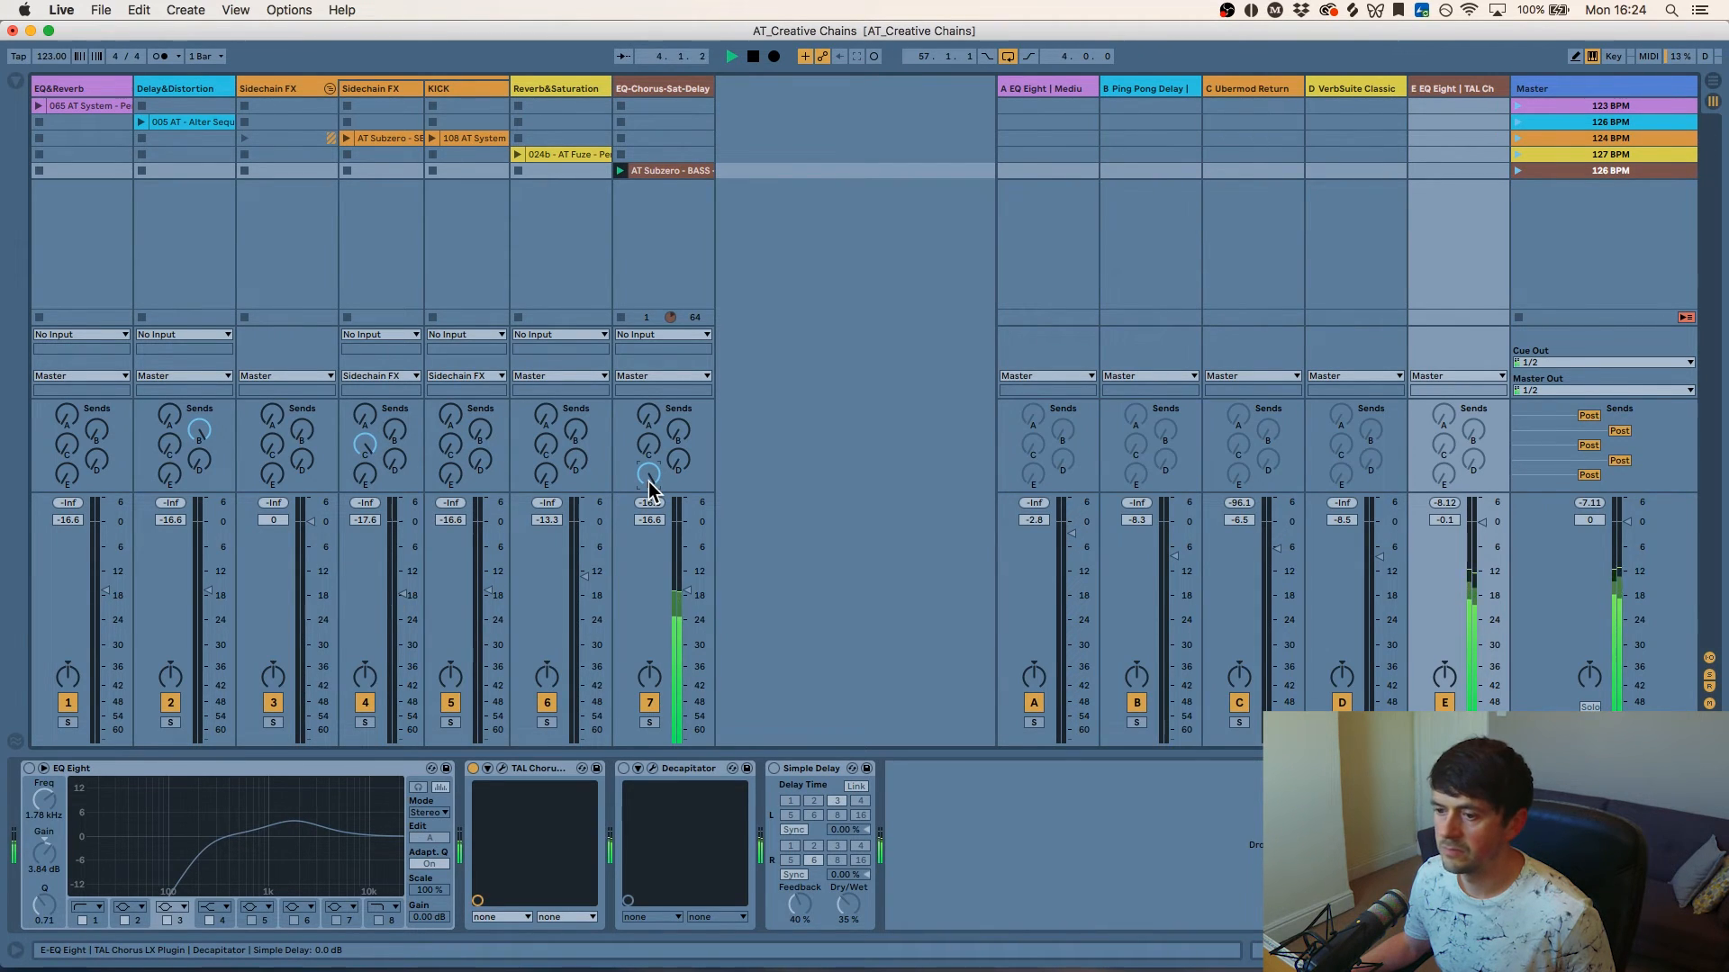
{"action": "key", "text": "space"}
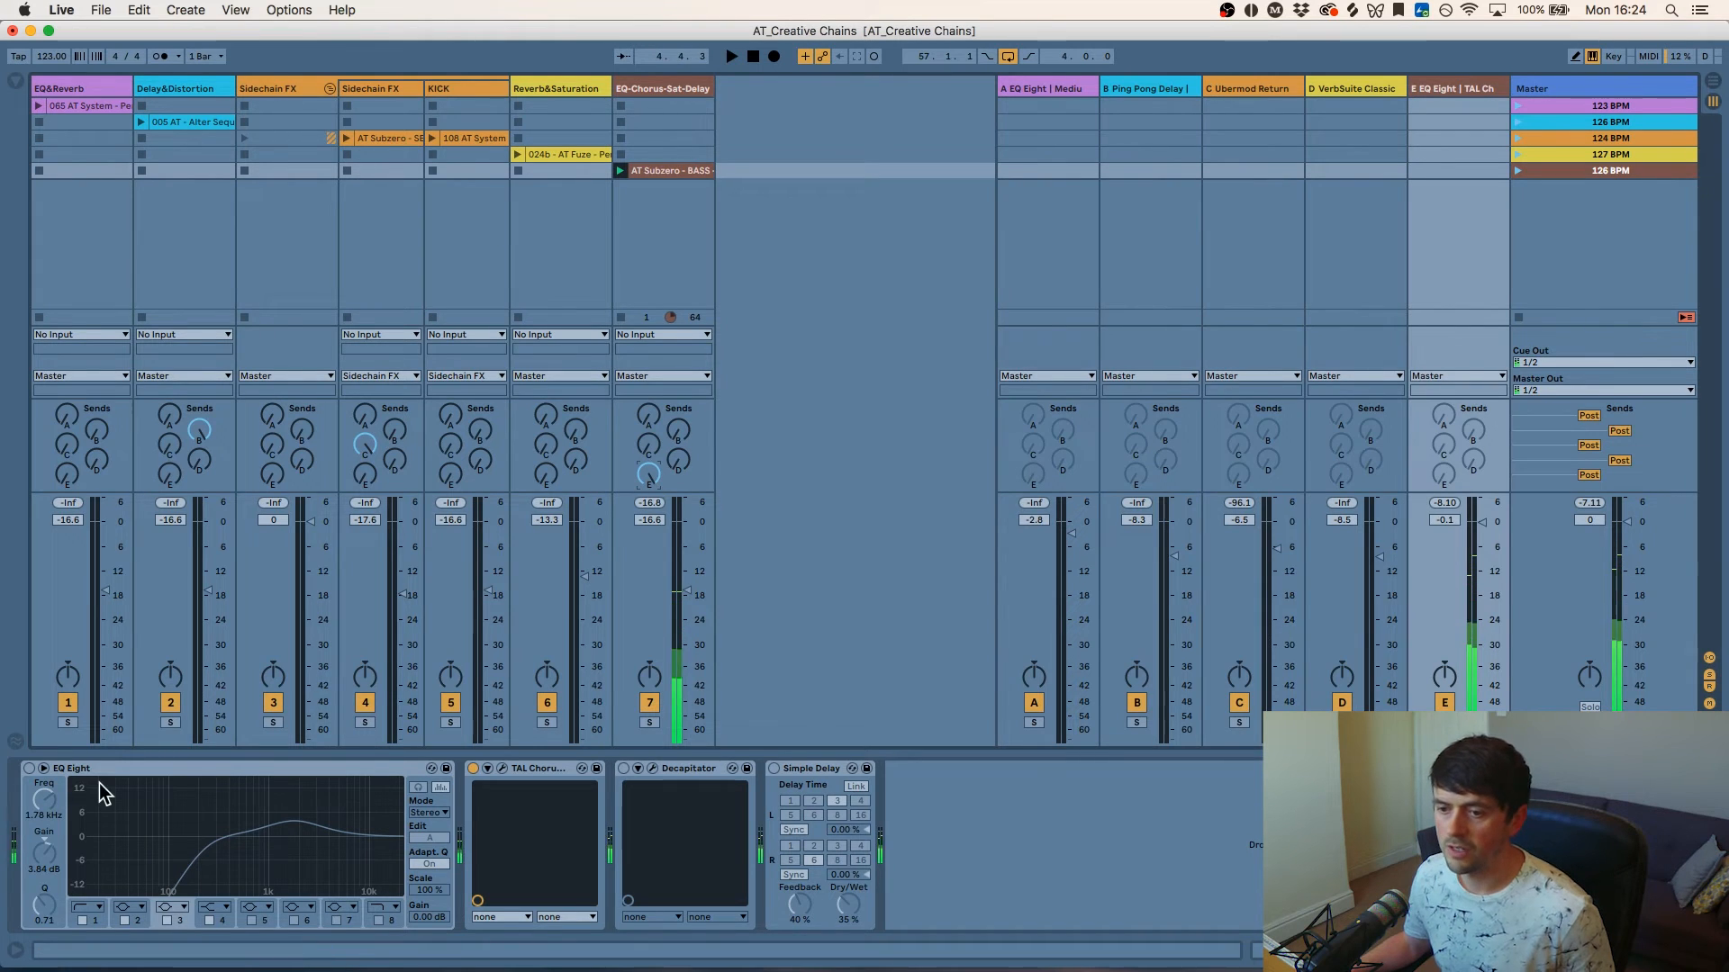
- Enable EQ Eight on return E and, while auditioning the loop, set band 3 to about 3.35 dB at 1.47 kHz
{"action": "left_click", "coordinate": [99, 768]}
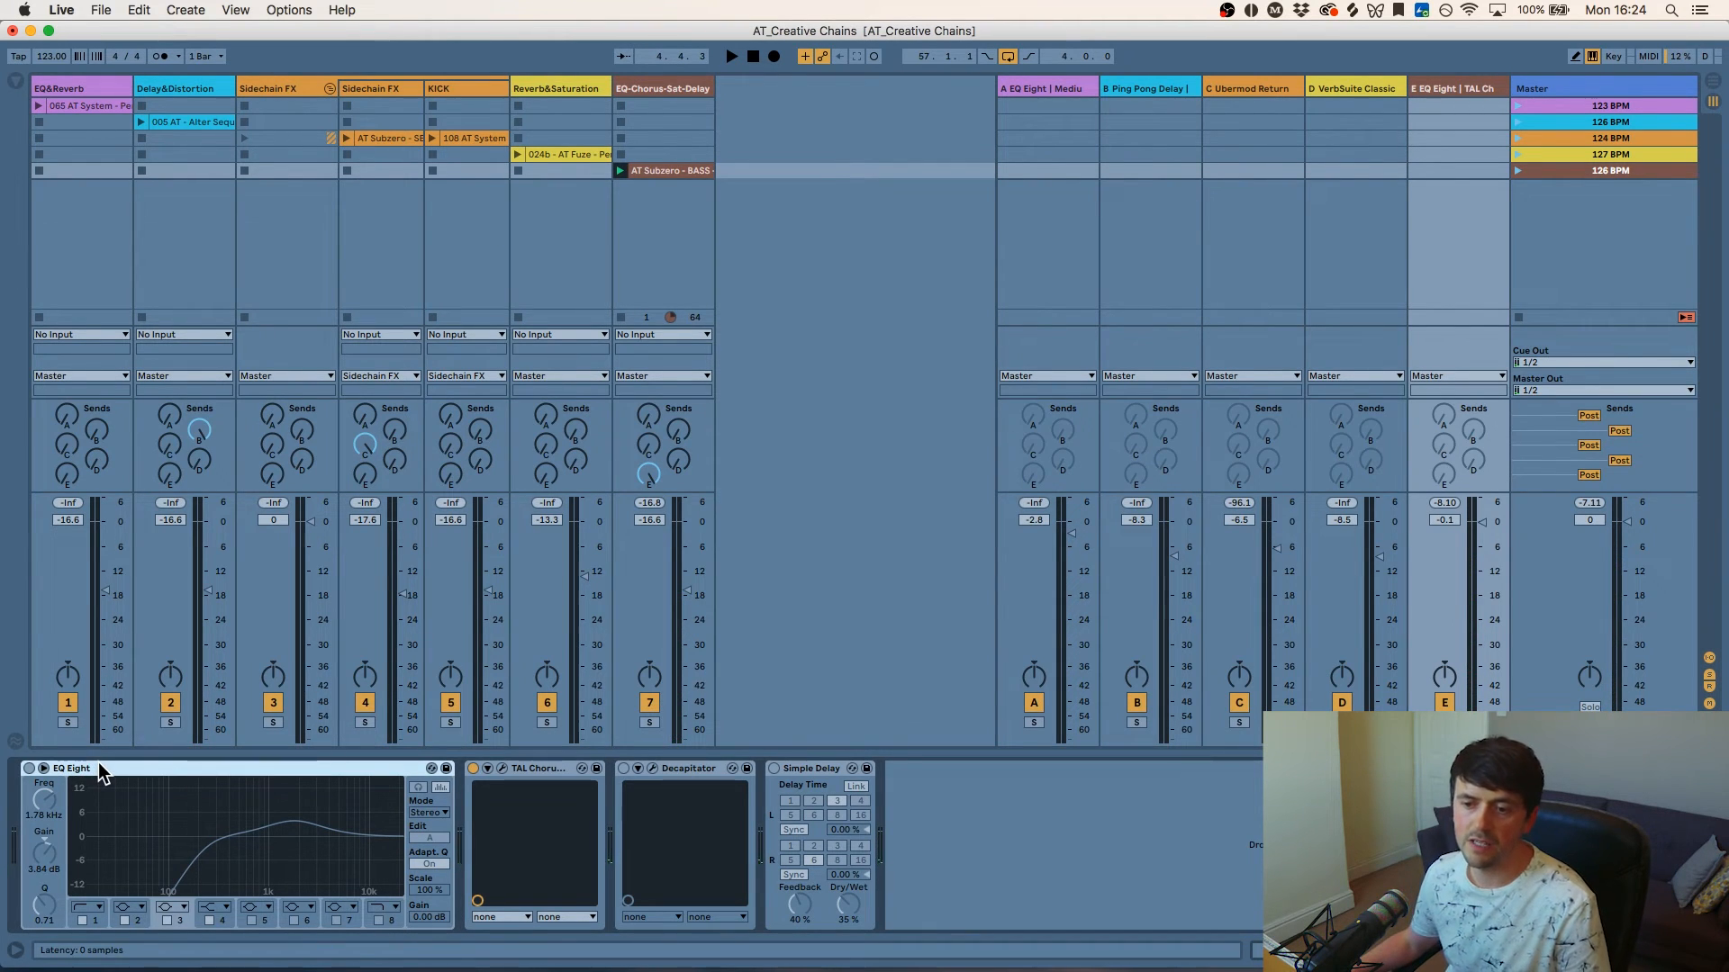
{"action": "left_click", "coordinate": [30, 769]}
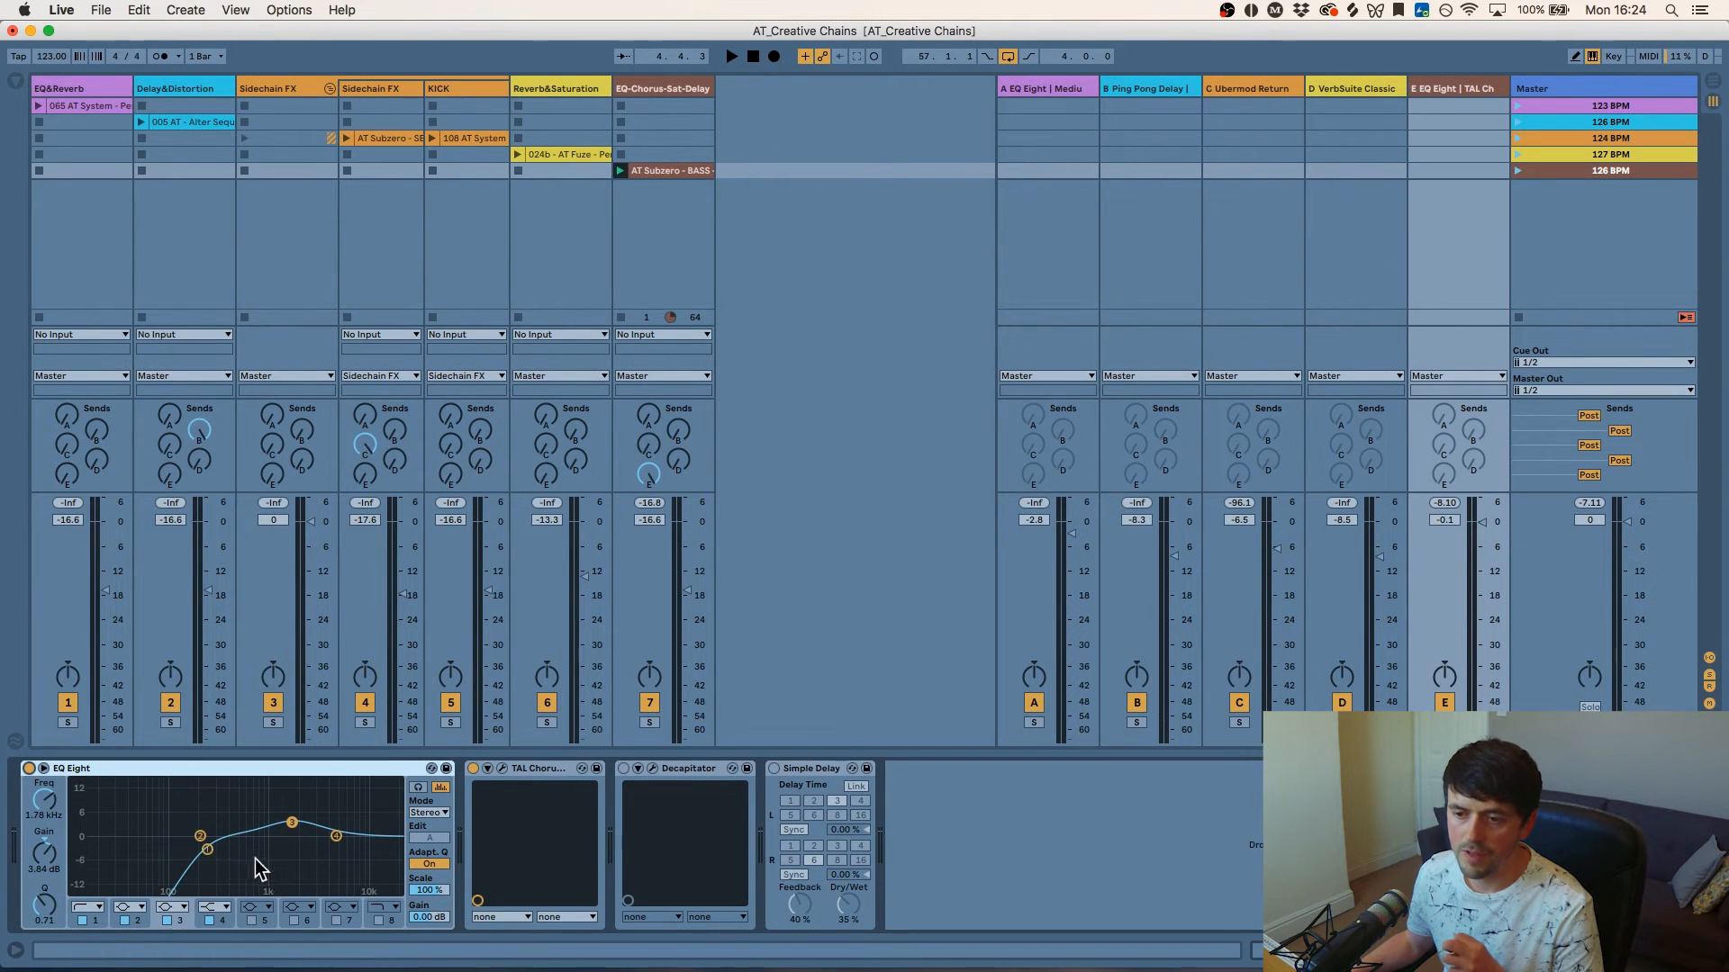
{"action": "left_click_drag", "start_coordinate": [292, 823], "coordinate": [290, 834]}
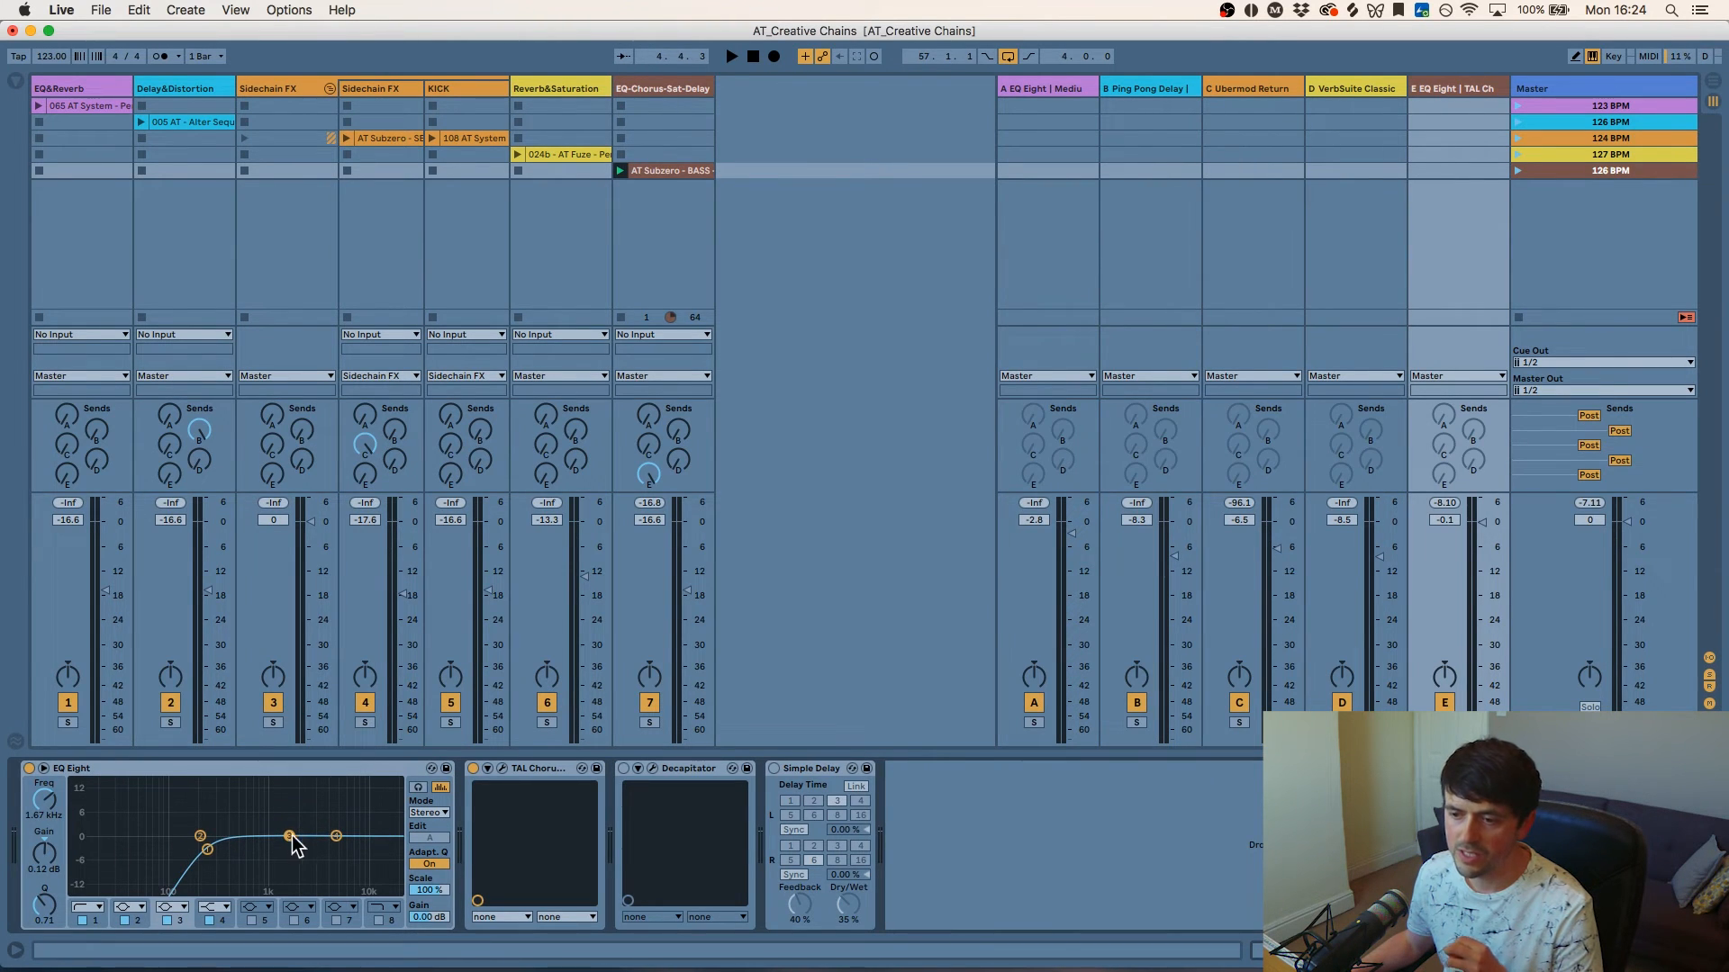
{"action": "key", "text": "space"}
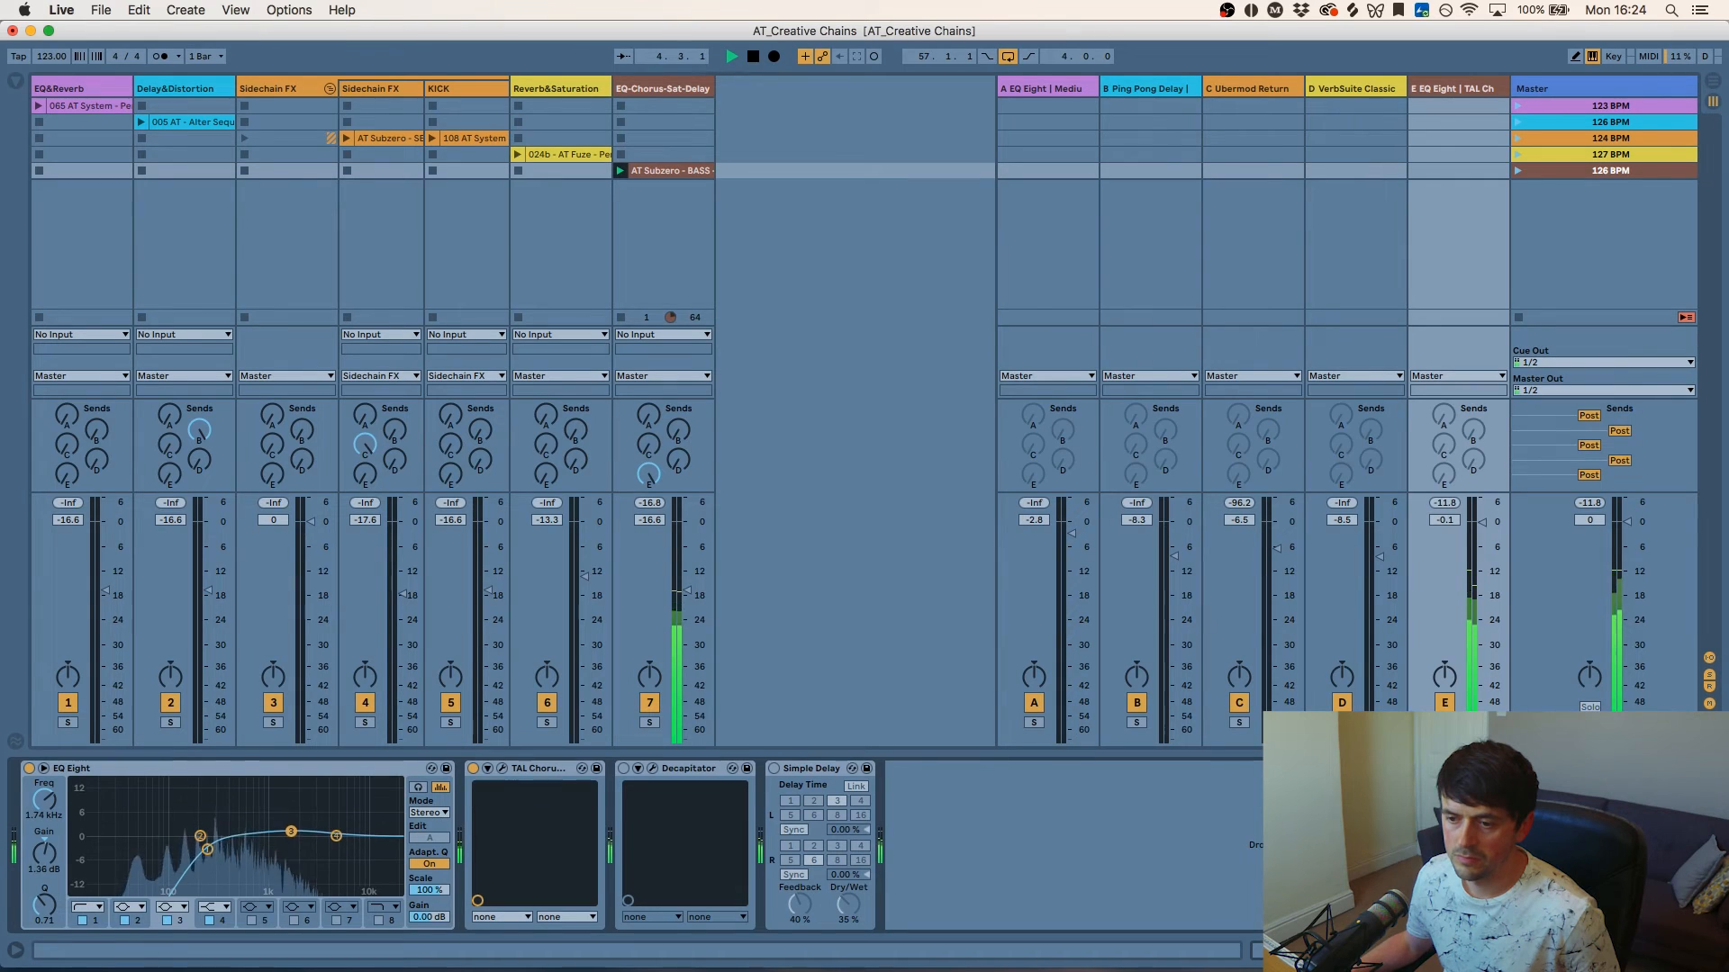
{"action": "left_click_drag", "start_coordinate": [289, 836], "coordinate": [289, 818]}
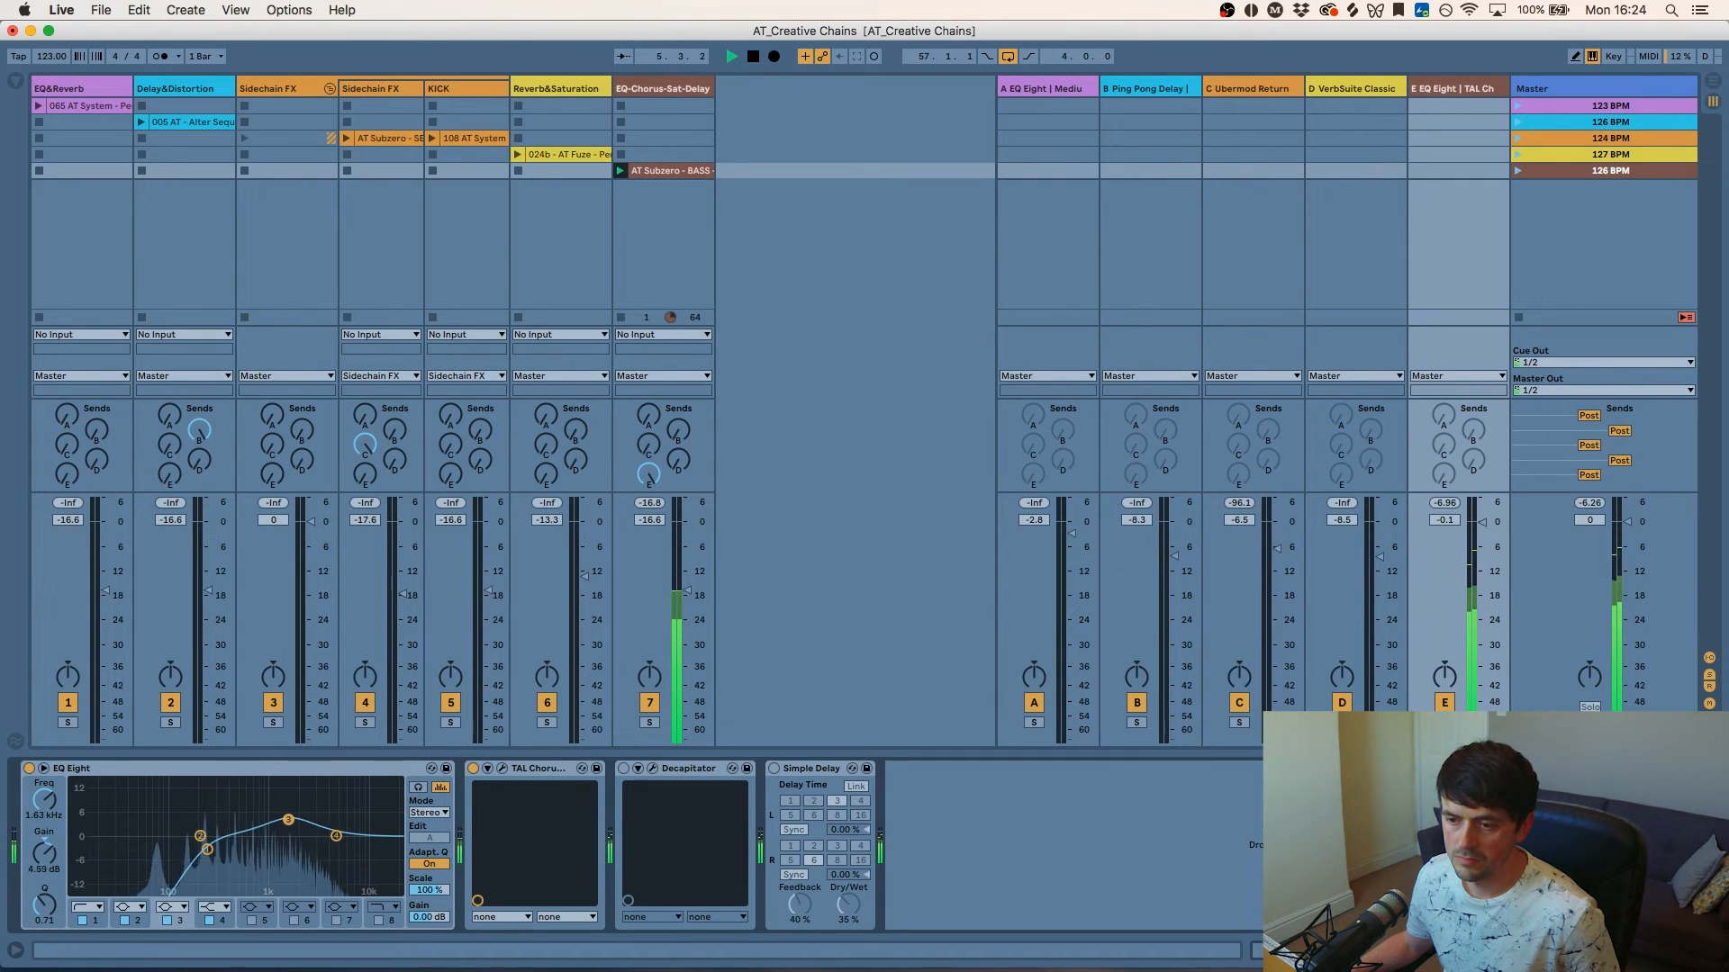
{"action": "left_click_drag", "start_coordinate": [289, 818], "coordinate": [287, 823]}
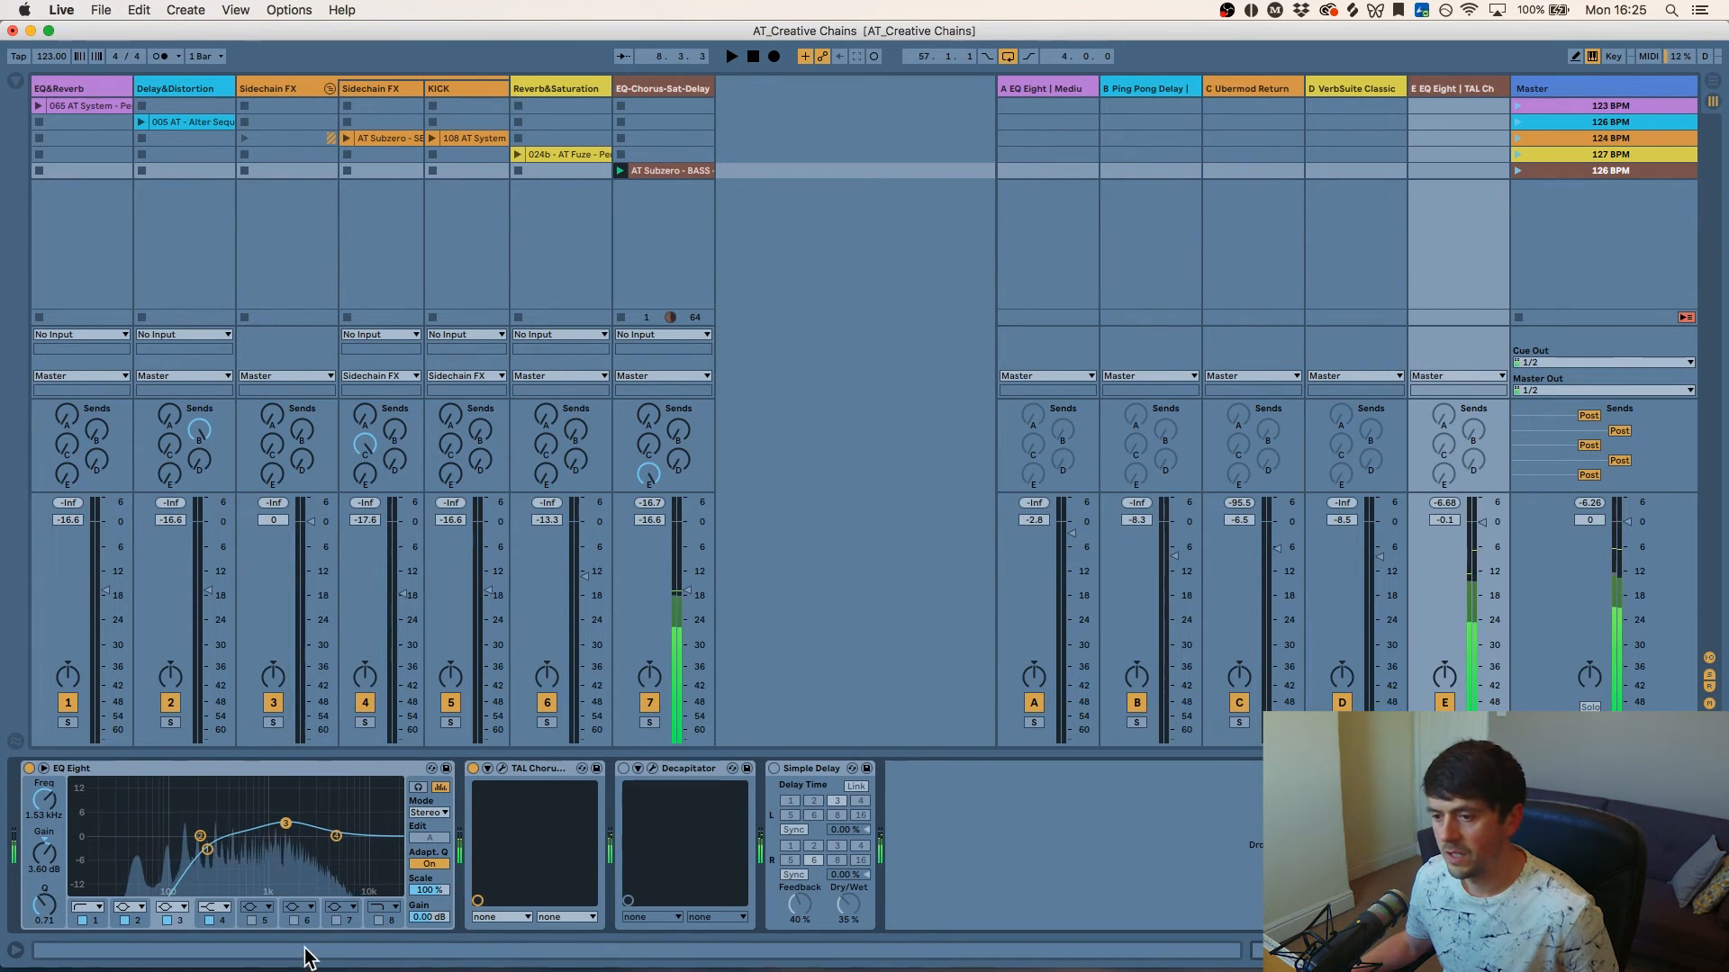
{"action": "key", "text": "space"}
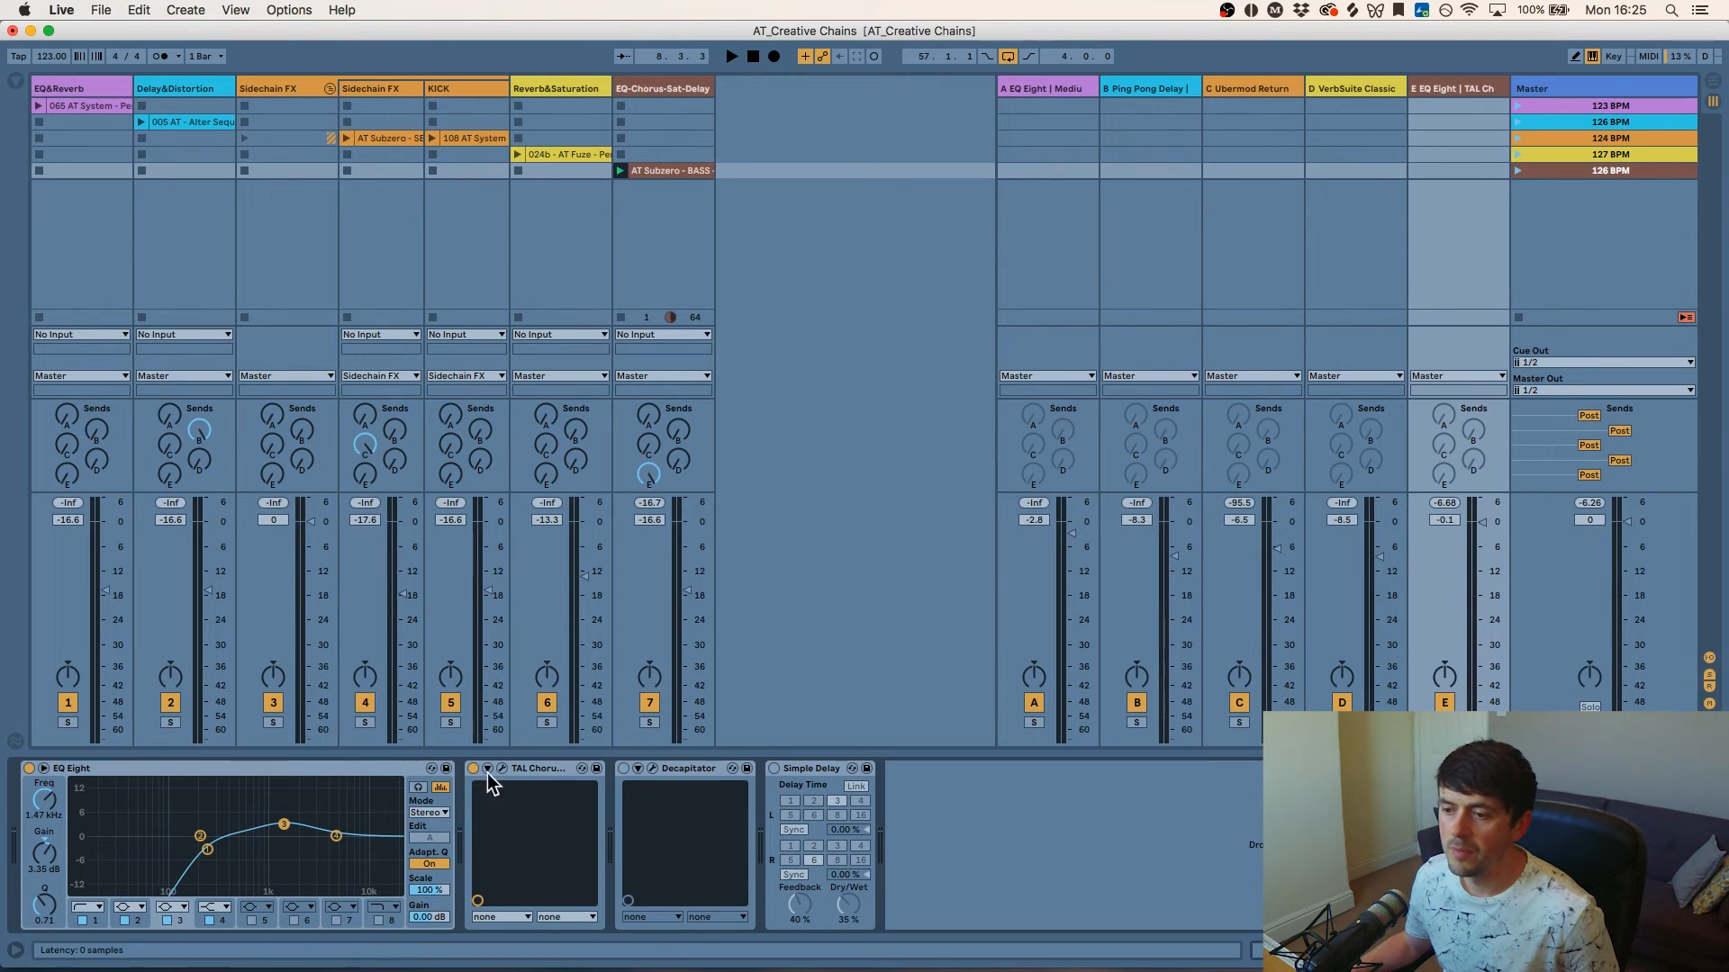
- Open return E's Decapitator, solo the return, enable the plug-in during playback and move its window aside
{"action": "left_click", "coordinate": [671, 769]}
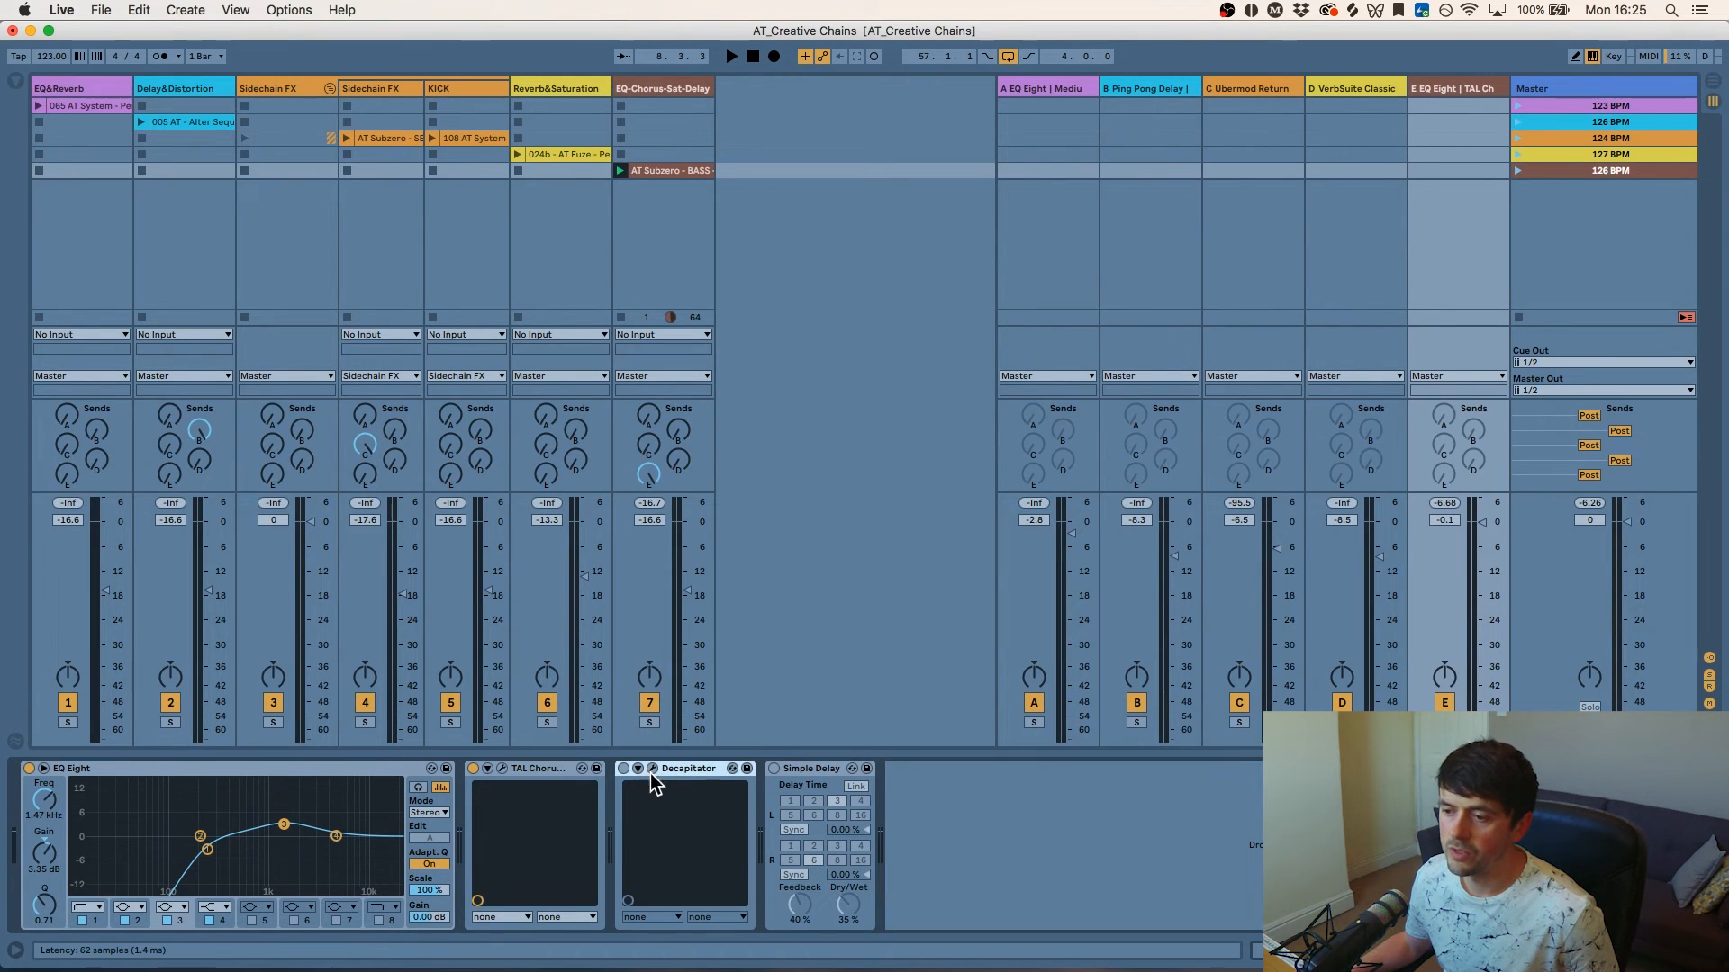
{"action": "left_click", "coordinate": [652, 770]}
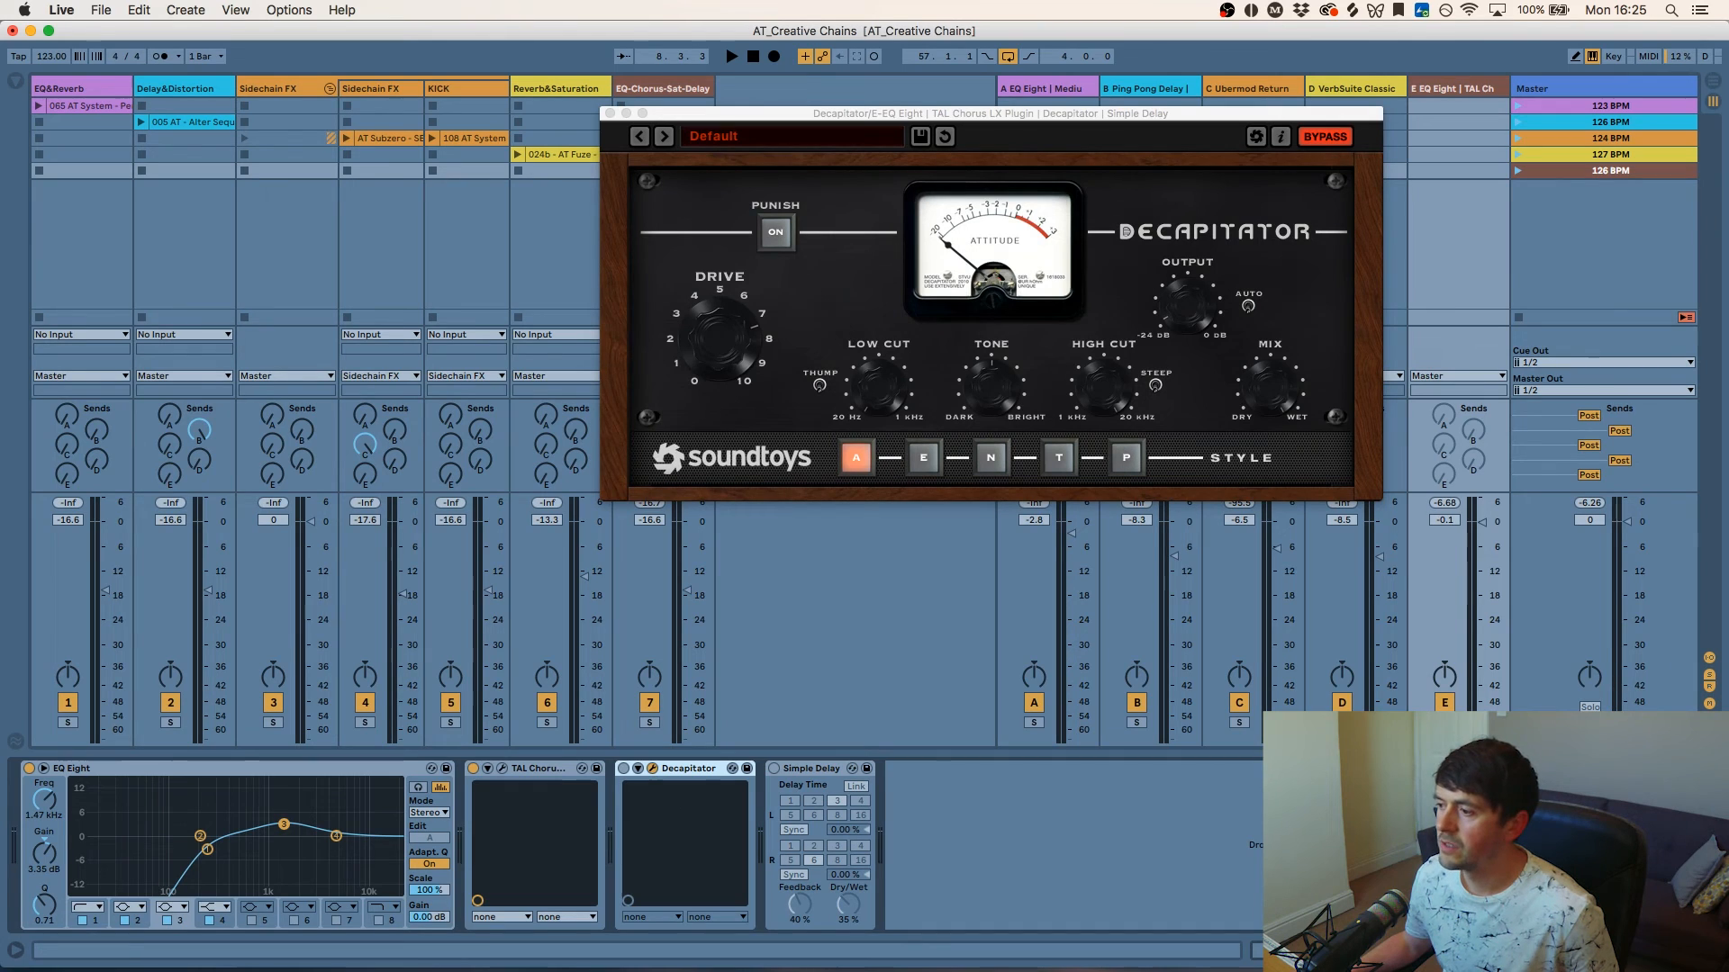
{"action": "left_click", "coordinate": [1445, 723]}
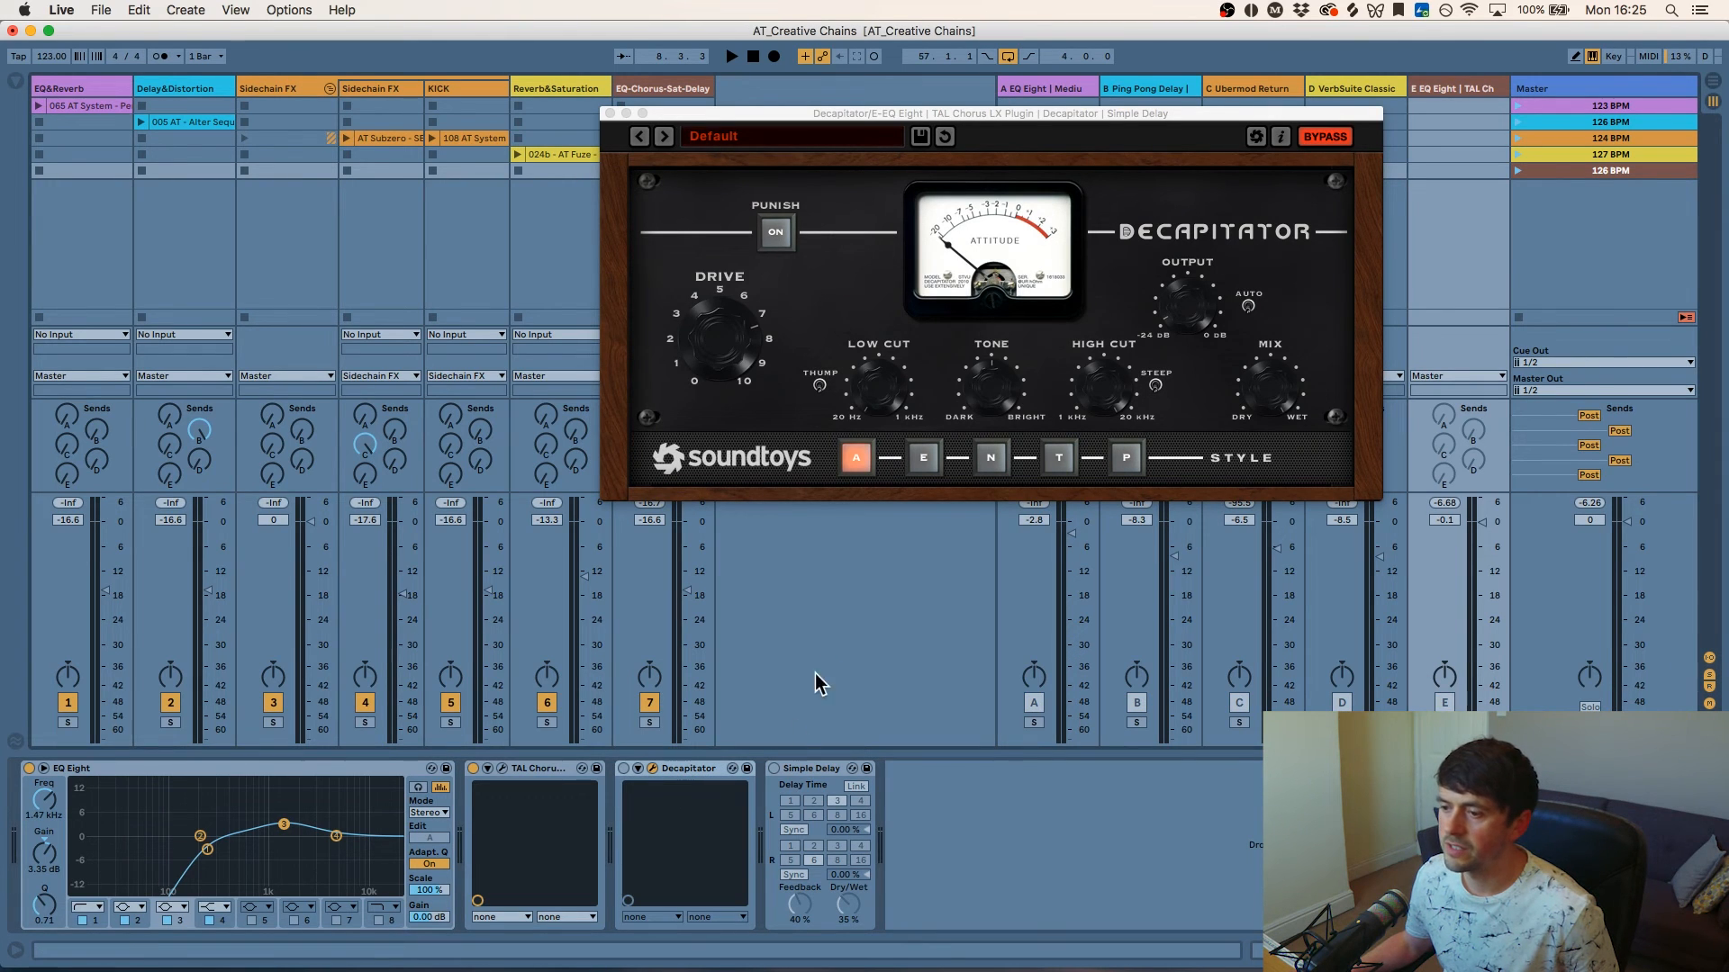
{"action": "key", "text": "space"}
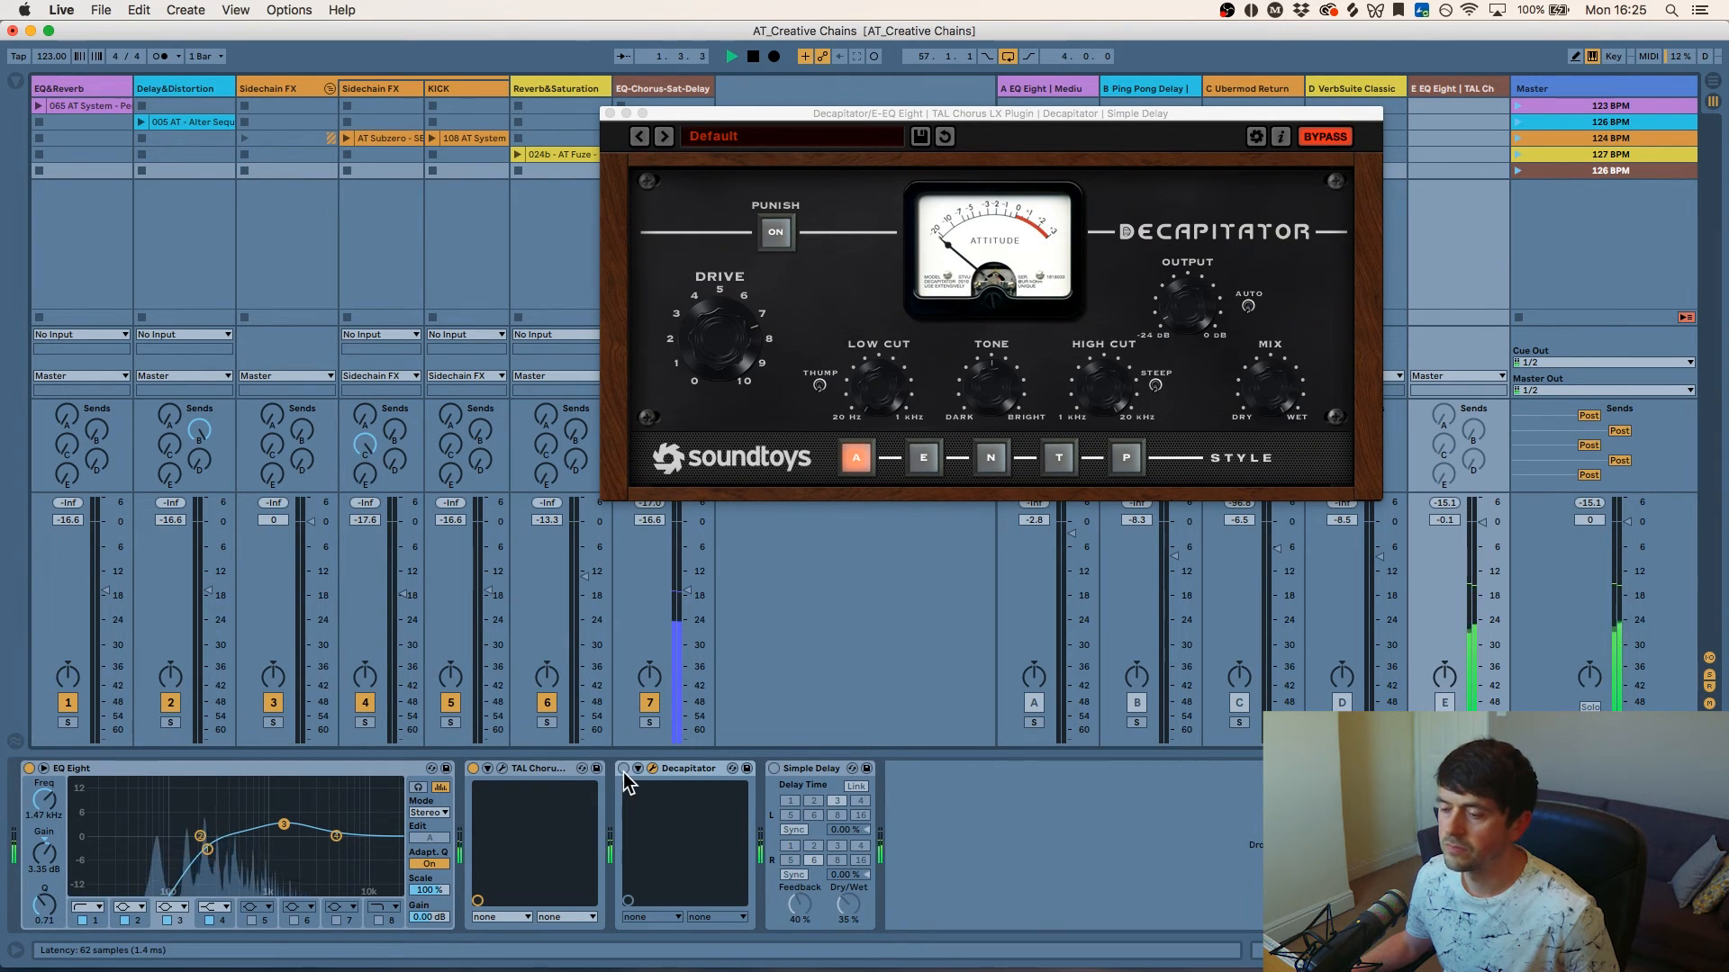
{"action": "left_click", "coordinate": [623, 770]}
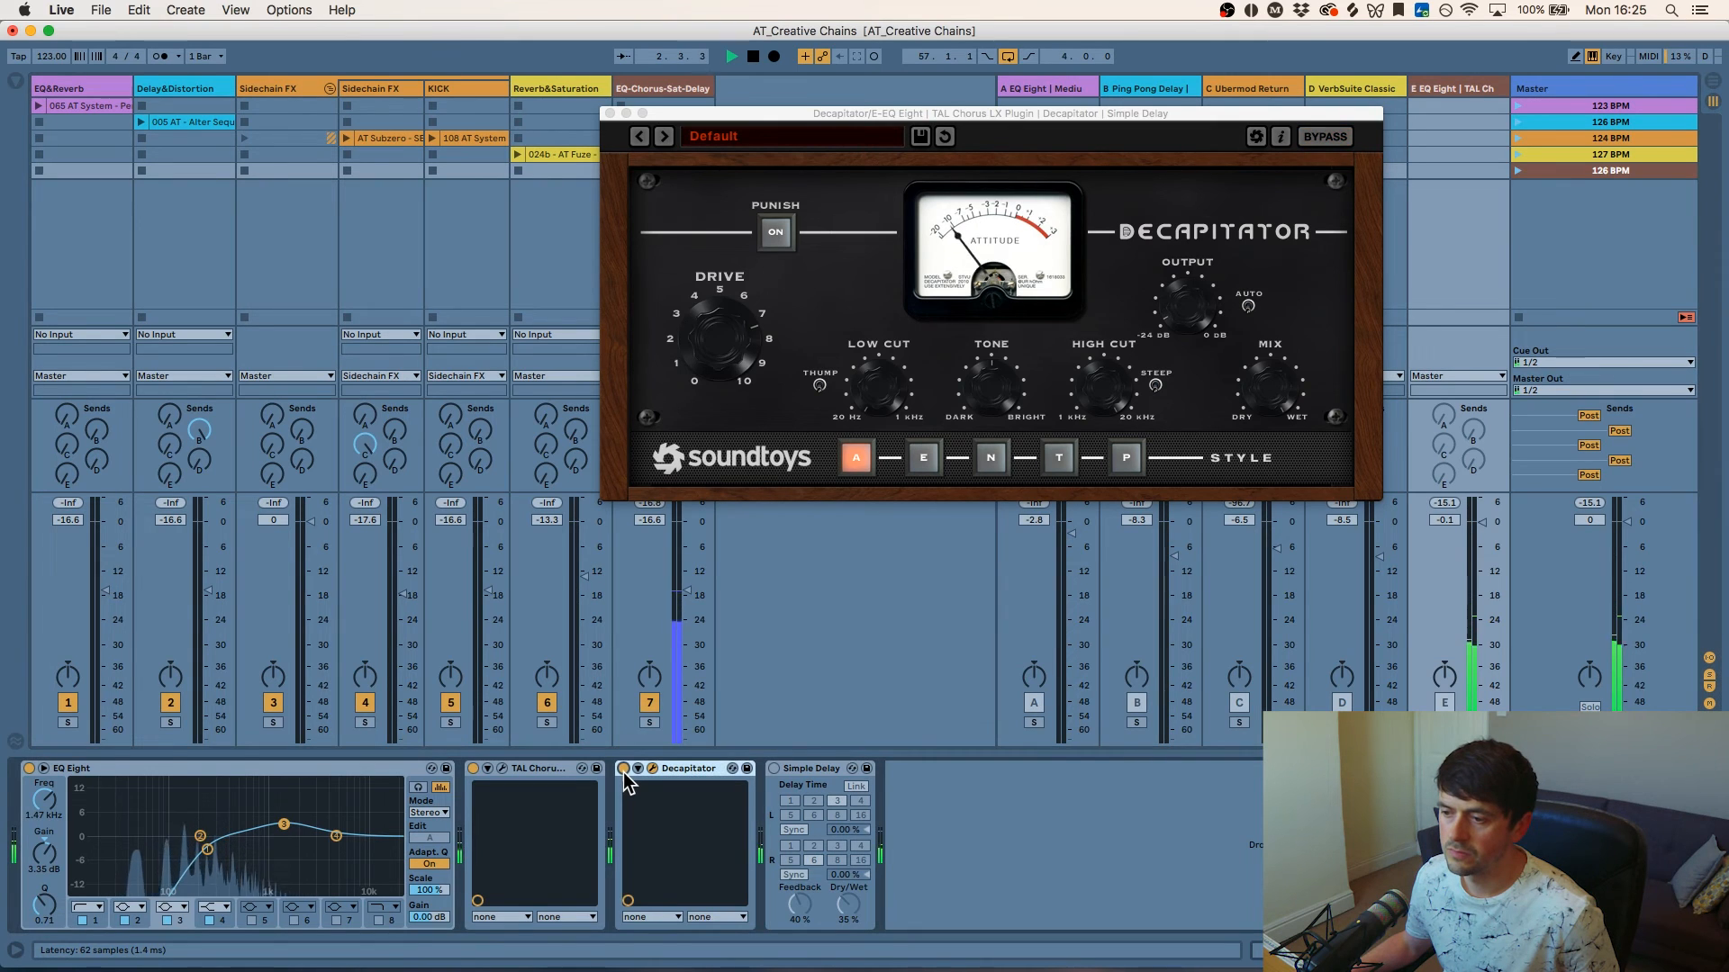
{"action": "left_click_drag", "start_coordinate": [862, 124], "coordinate": [733, 108]}
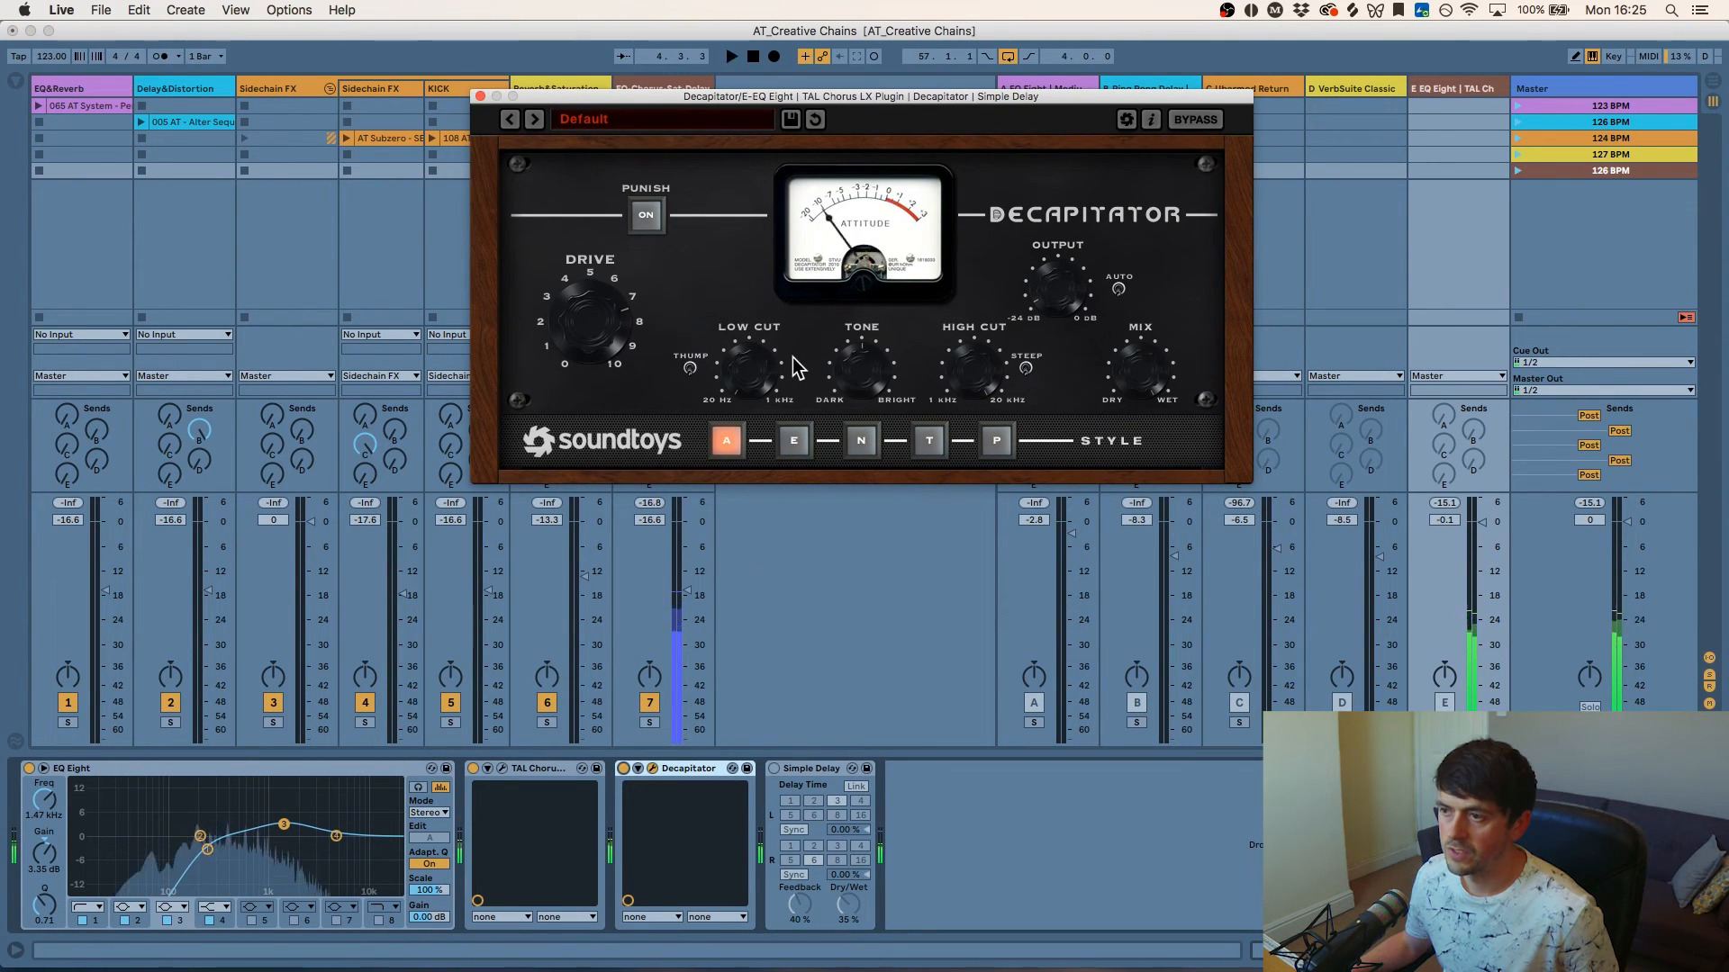
- Stop playback, enable Simple Delay on return E with left delay time 3, and audition the soloed effect chain
{"action": "key", "text": "space"}
{"action": "left_click", "coordinate": [772, 769]}
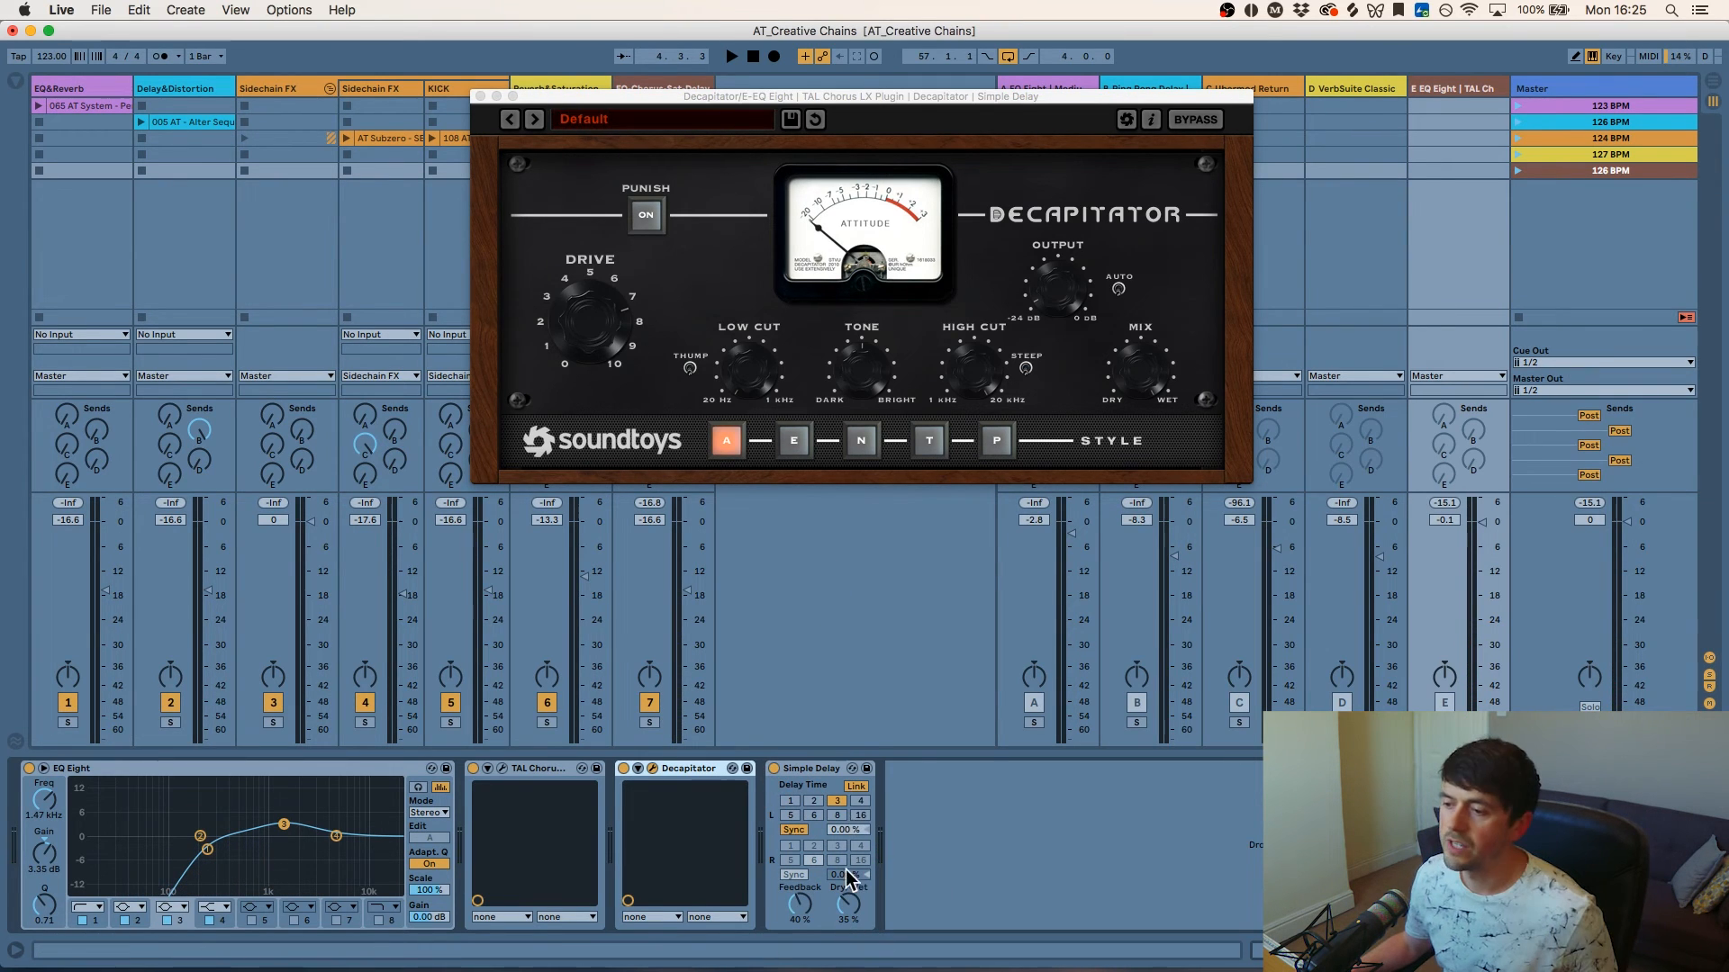
{"action": "left_click", "coordinate": [839, 801]}
{"action": "left_click", "coordinate": [806, 770]}
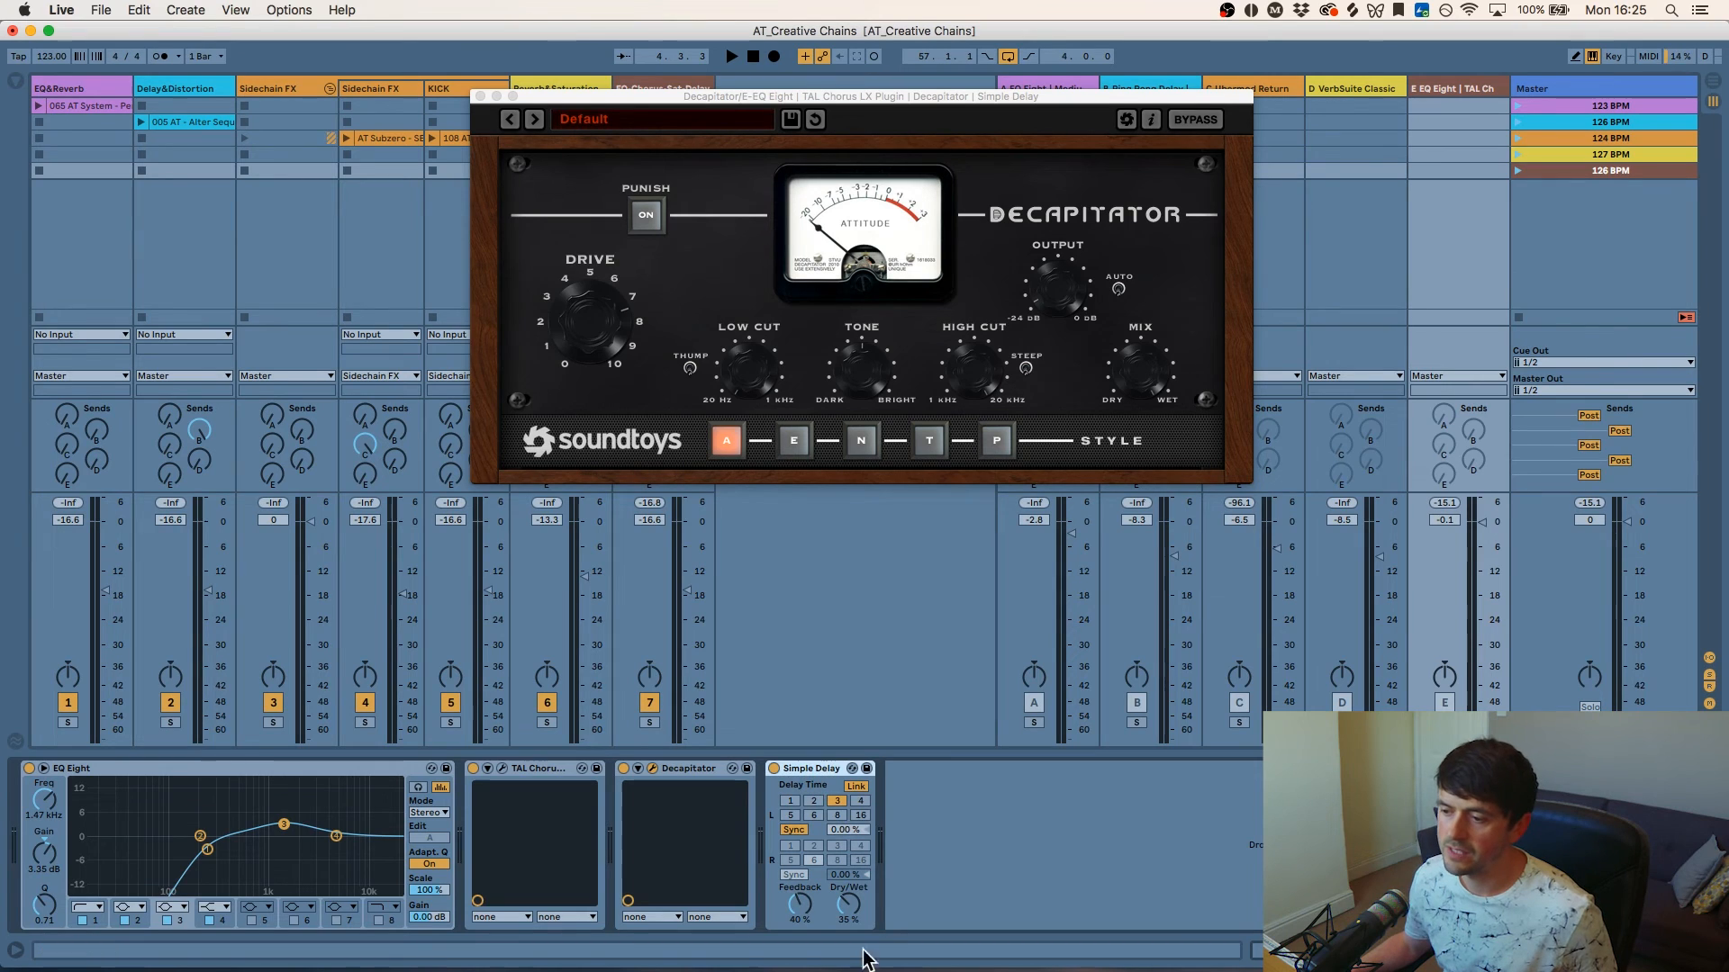
{"action": "key", "text": "space"}
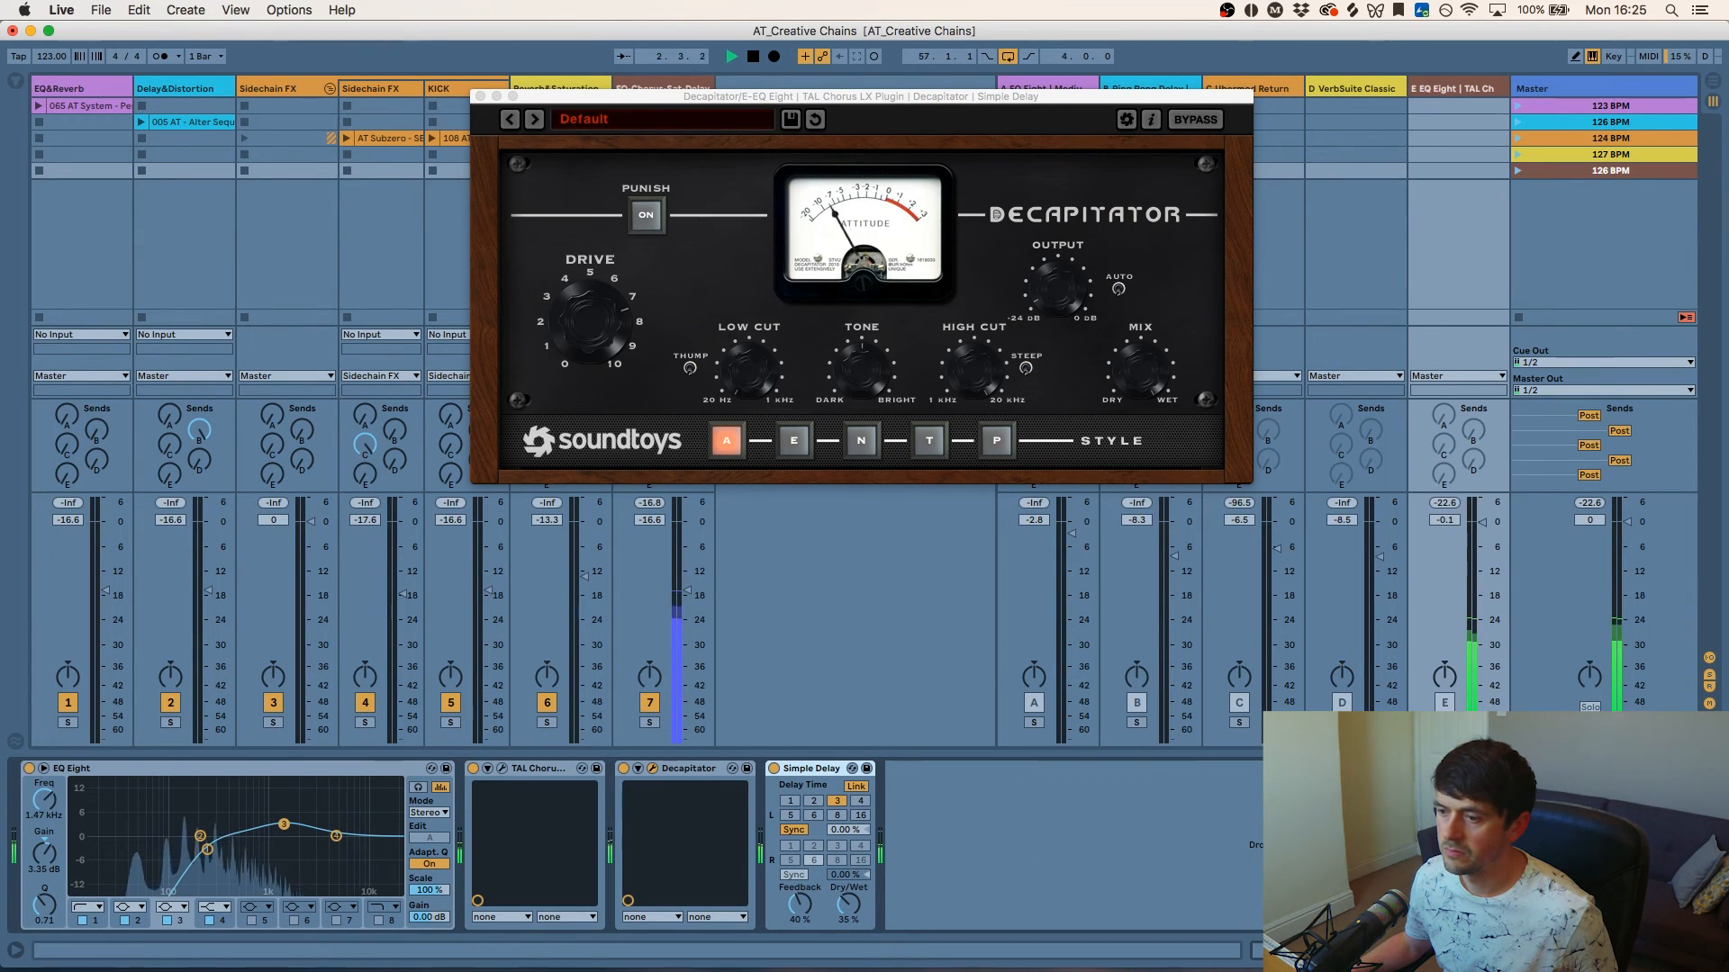
{"action": "key", "text": "space"}
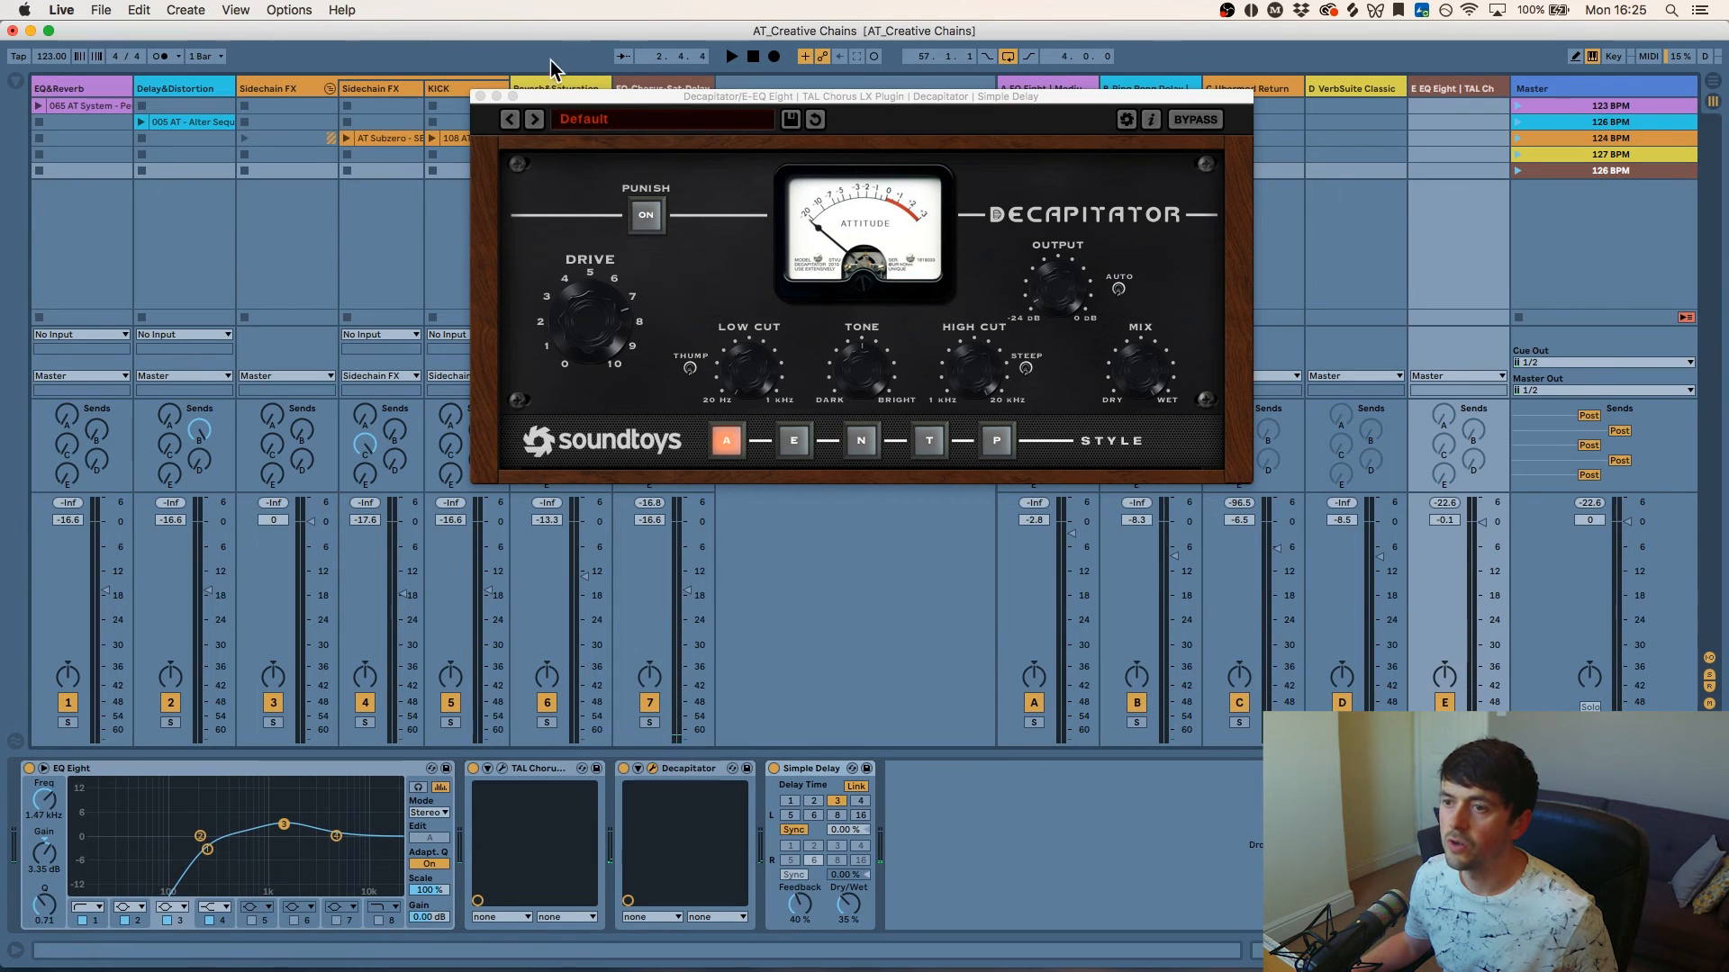
- Close the Decapitator window and audition the dry bass blended with the unsoloed return E chain
{"action": "left_click", "coordinate": [480, 97]}
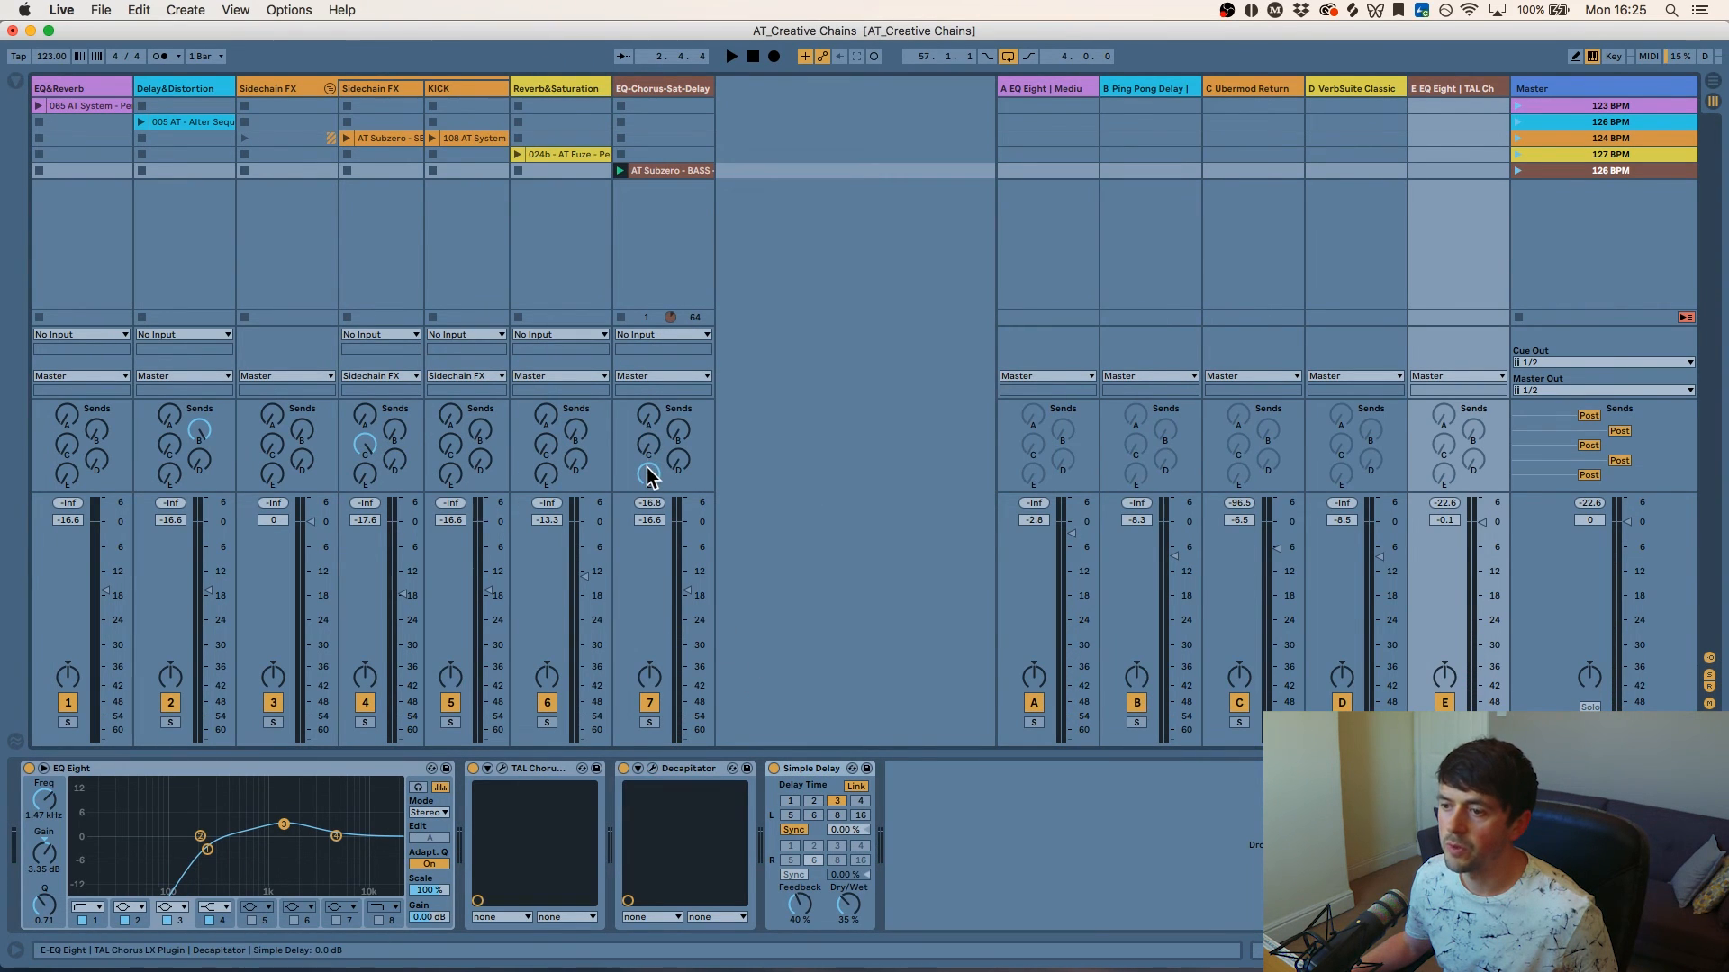
{"action": "key", "text": "space"}
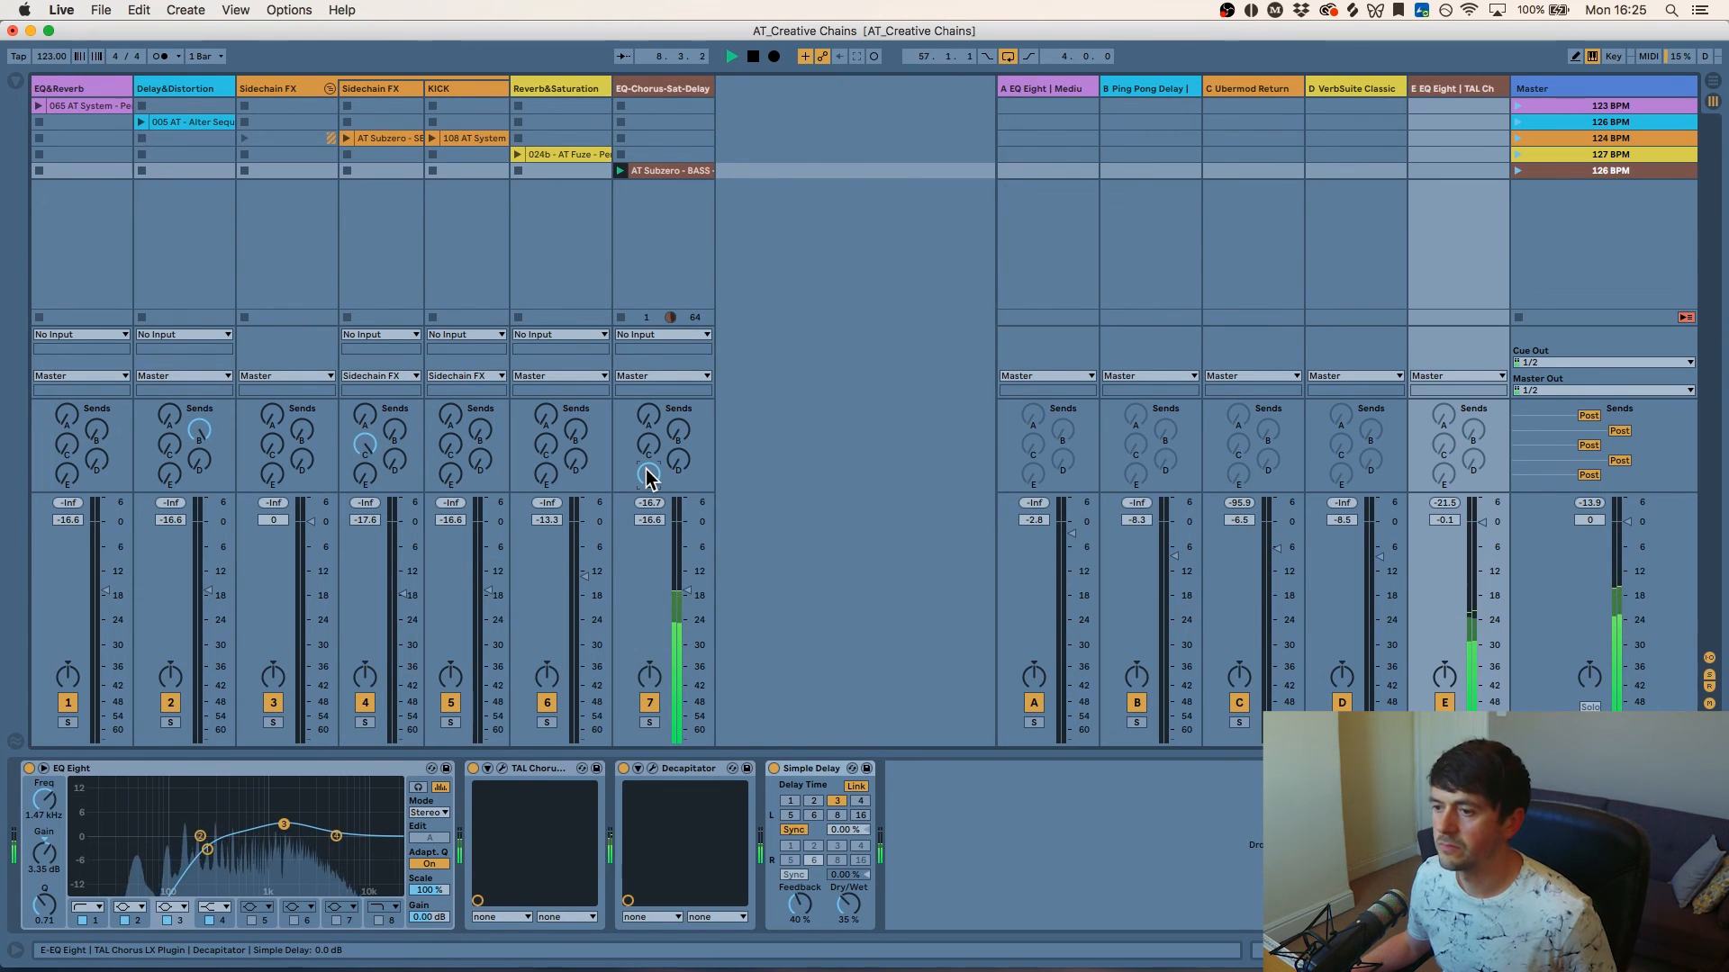
{"action": "key", "text": "space"}
- Compare the dry and processed bass during playback, taking the EQ-Chorus-Sat-Delay track's send E to -inf dB and up to -1.3 dB
{"action": "left_click_drag", "start_coordinate": [646, 468], "coordinate": [637, 472]}
{"action": "key", "text": "space"}
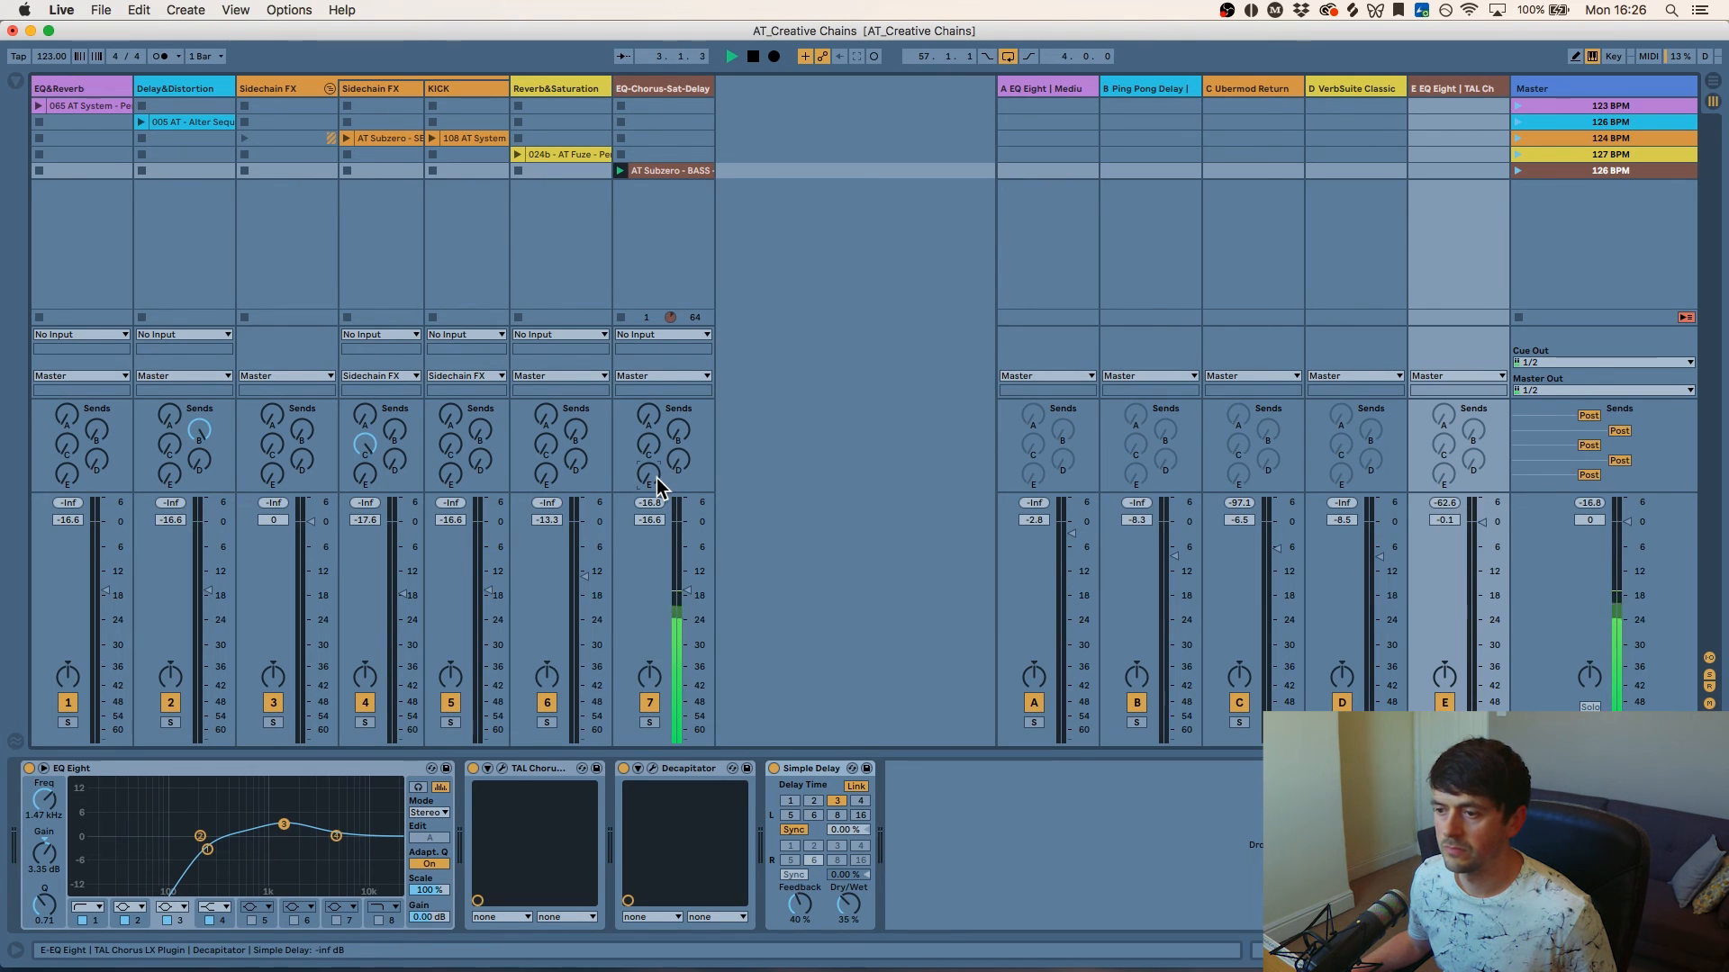
{"action": "left_click_drag", "start_coordinate": [649, 475], "coordinate": [649, 540]}
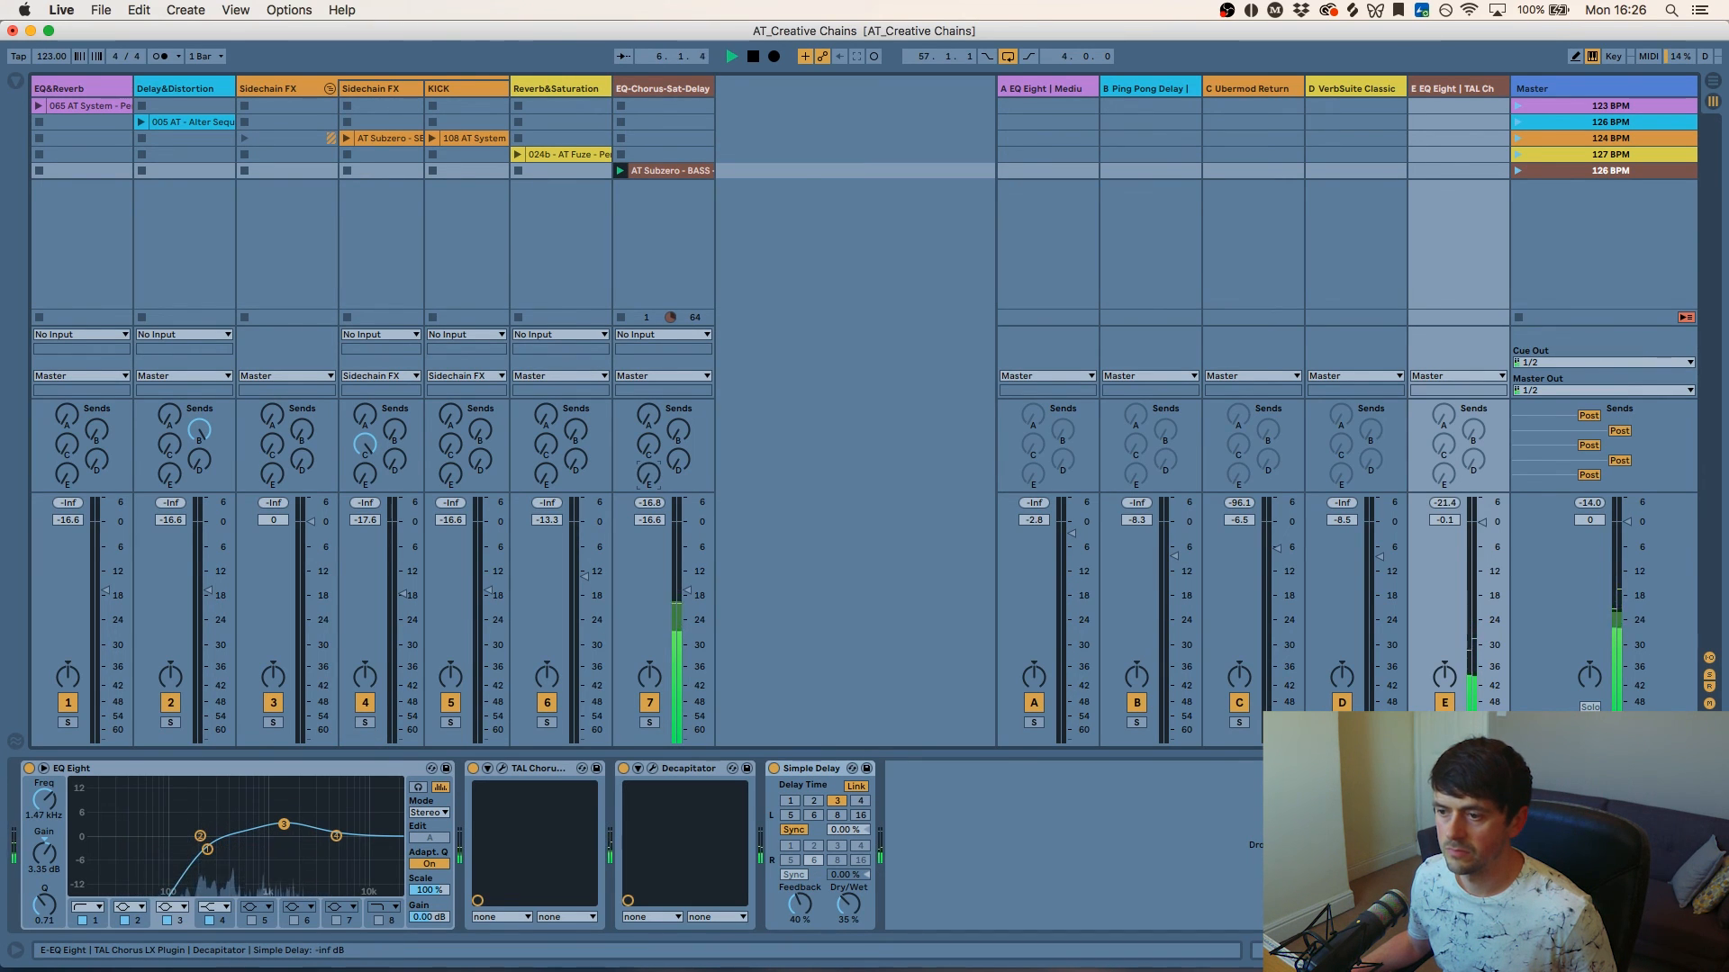
{"action": "left_click_drag", "start_coordinate": [649, 474], "coordinate": [649, 432]}
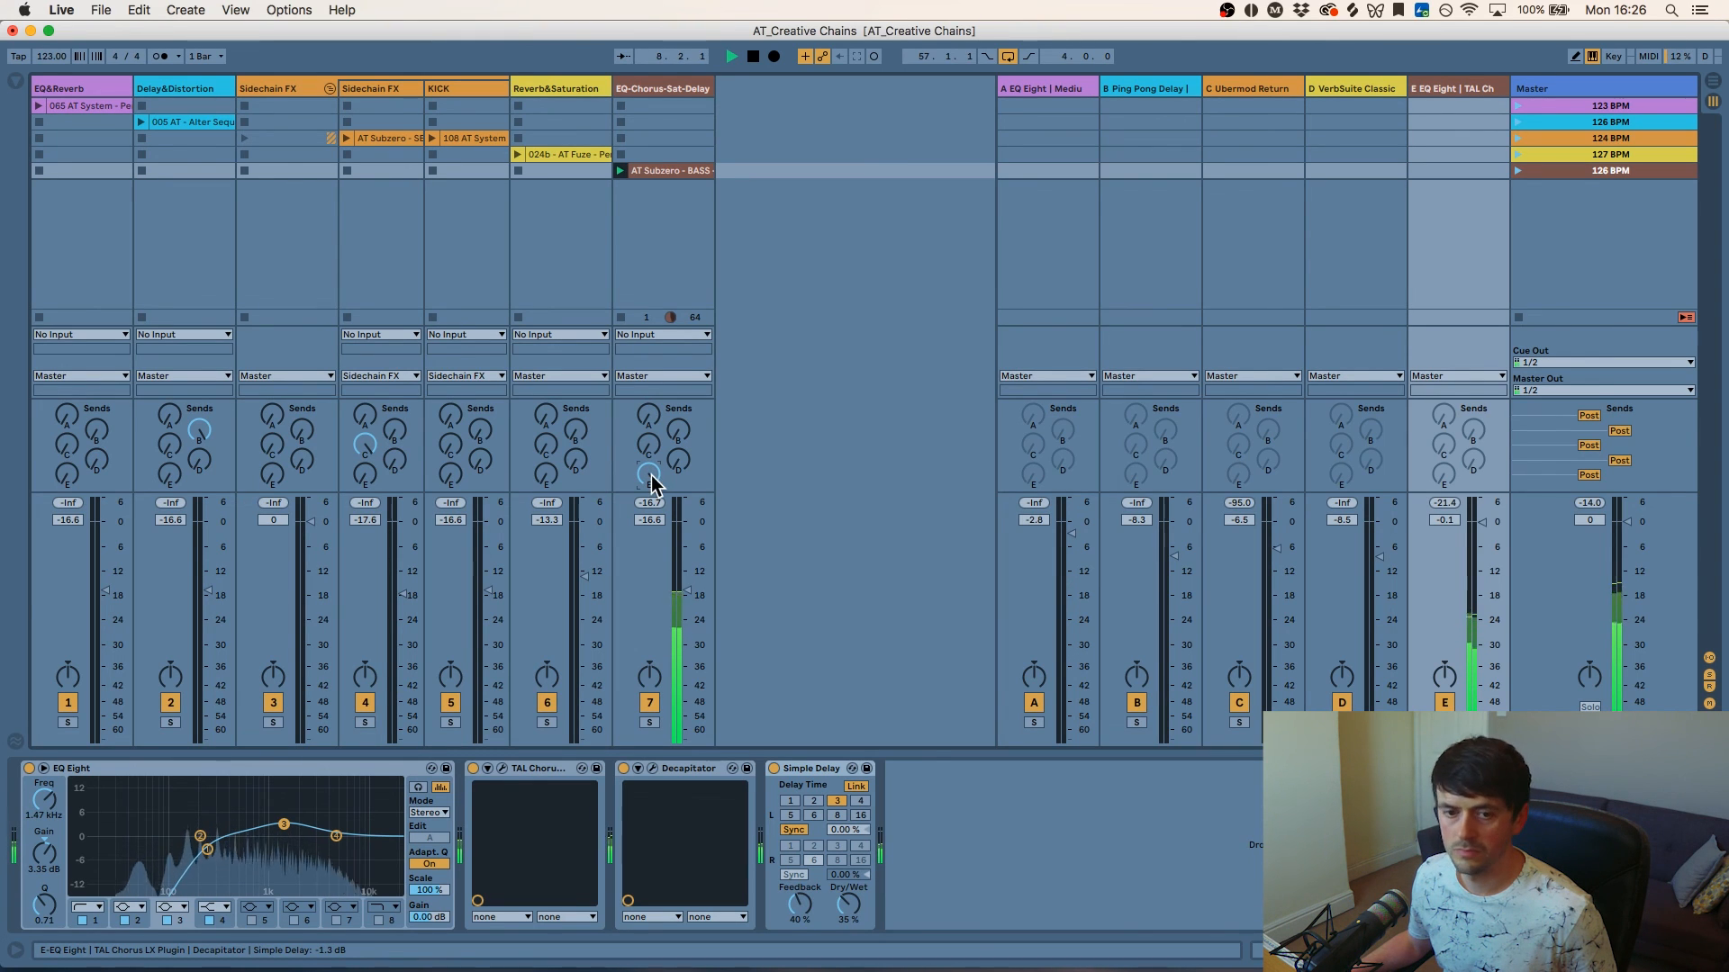
{"action": "key", "text": "space"}
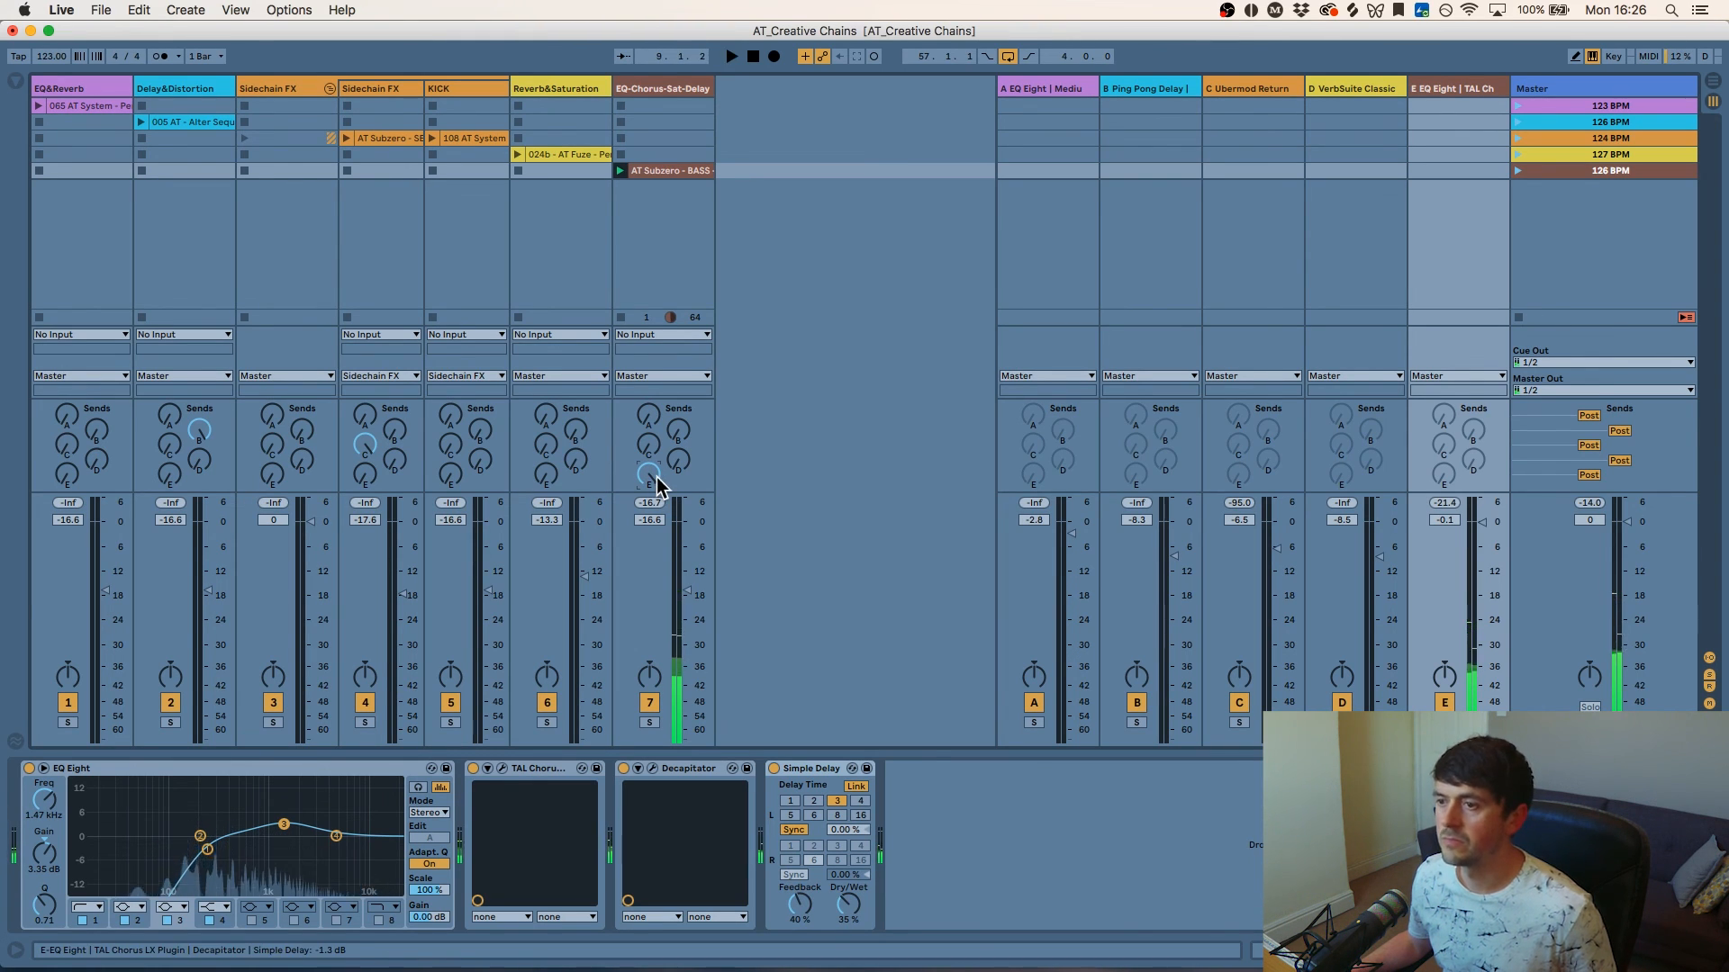